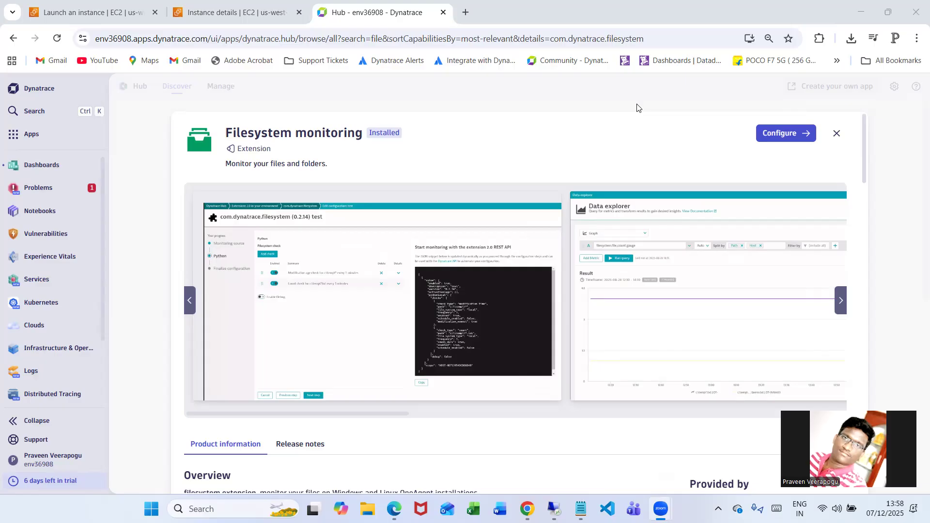
# Examine the Filesystem monitoring extension's product information, covering its overview, metrics and path examples
pyautogui.scroll(-3, 557, 298)
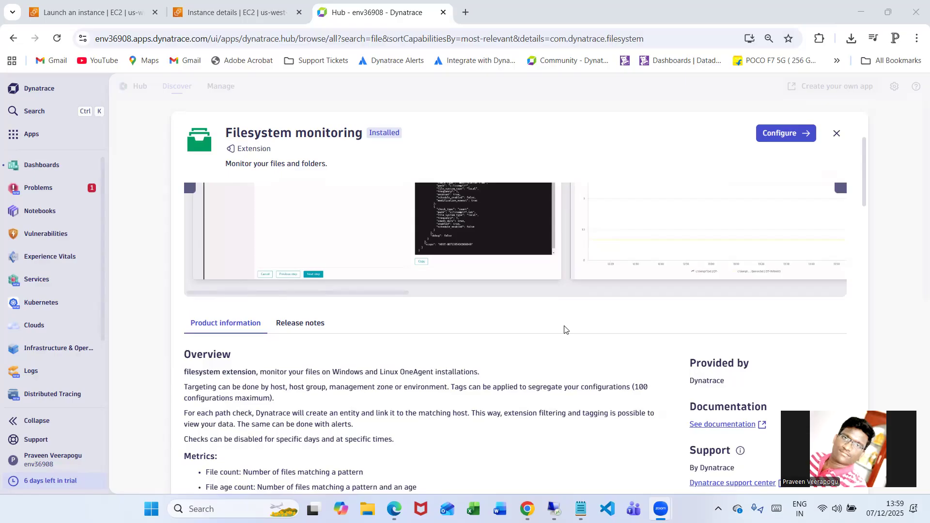
pyautogui.scroll(-3, 564, 330)
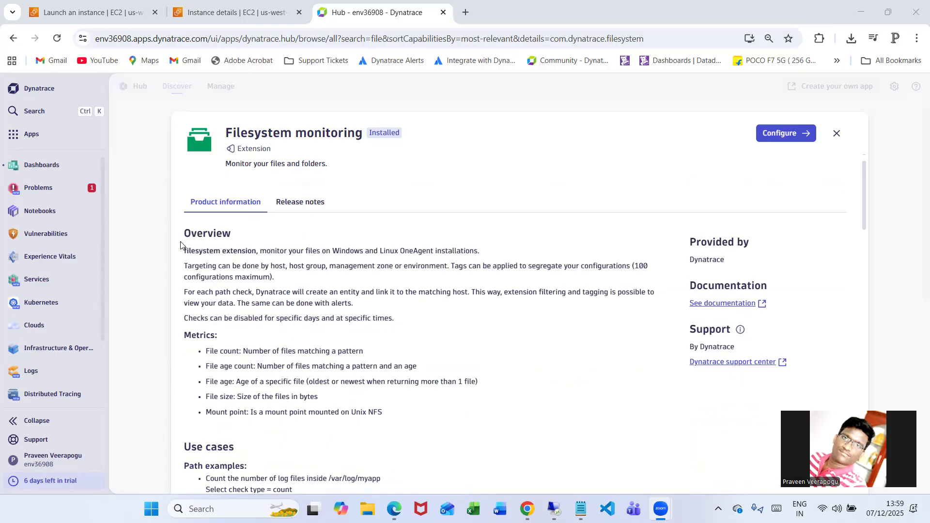
pyautogui.moveTo(182, 249); pyautogui.dragTo(402, 333)
pyautogui.click(477, 358)
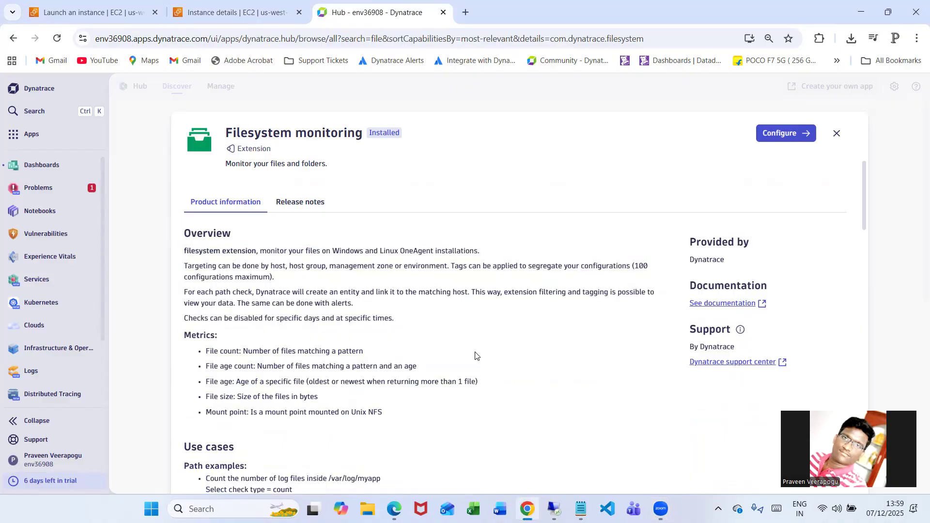
pyautogui.moveTo(205, 352); pyautogui.dragTo(382, 414)
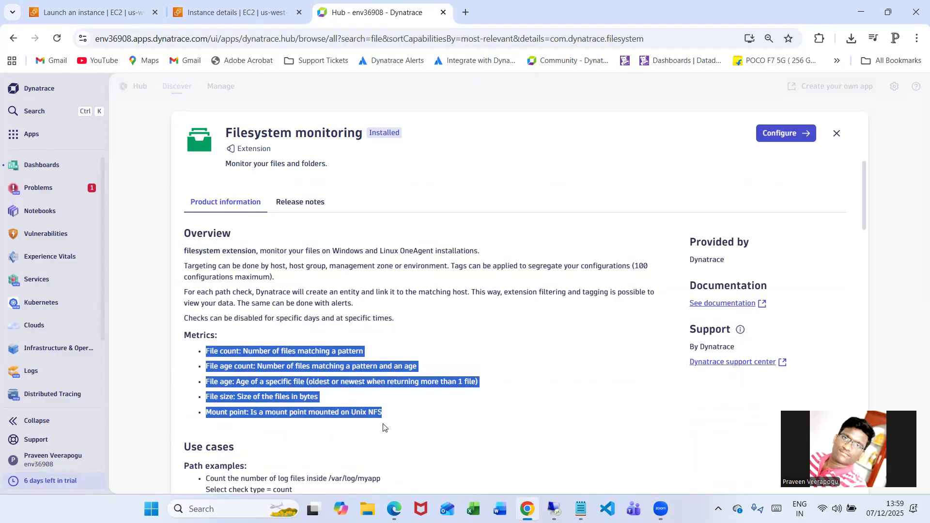
pyautogui.click(462, 405)
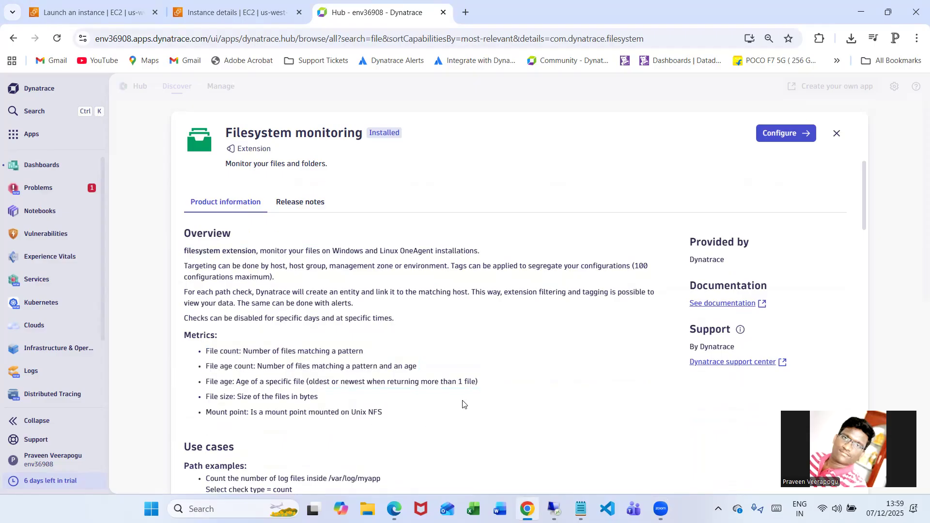
pyautogui.scroll(-5, 435, 320)
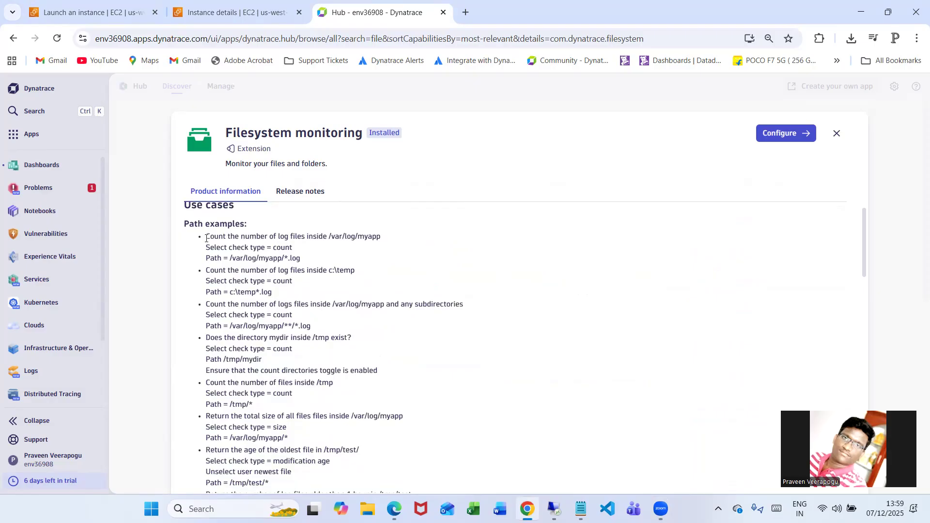
pyautogui.moveTo(206, 234); pyautogui.dragTo(322, 473)
pyautogui.click(477, 347)
pyautogui.scroll(3, 354, 344)
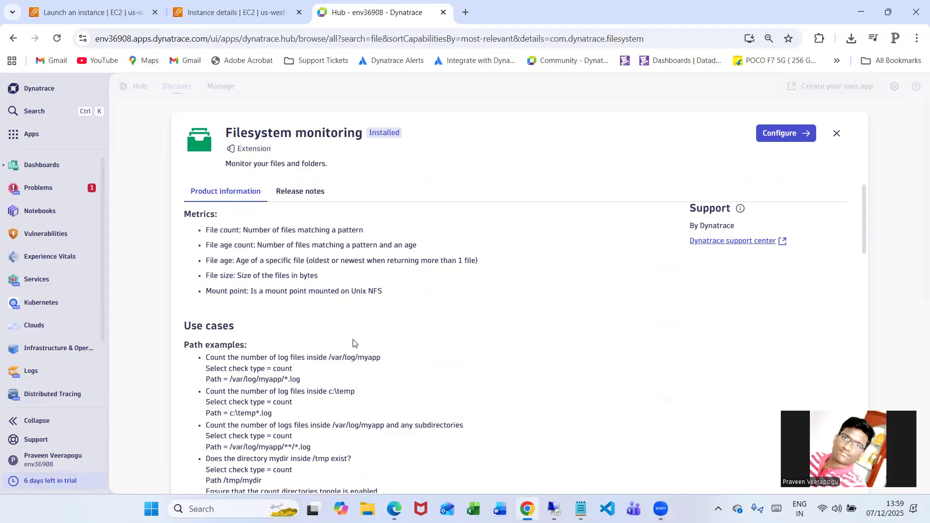
# Switch to the AWS EC2 instance details page and review the Veerpedia instance summary
pyautogui.click(236, 15)
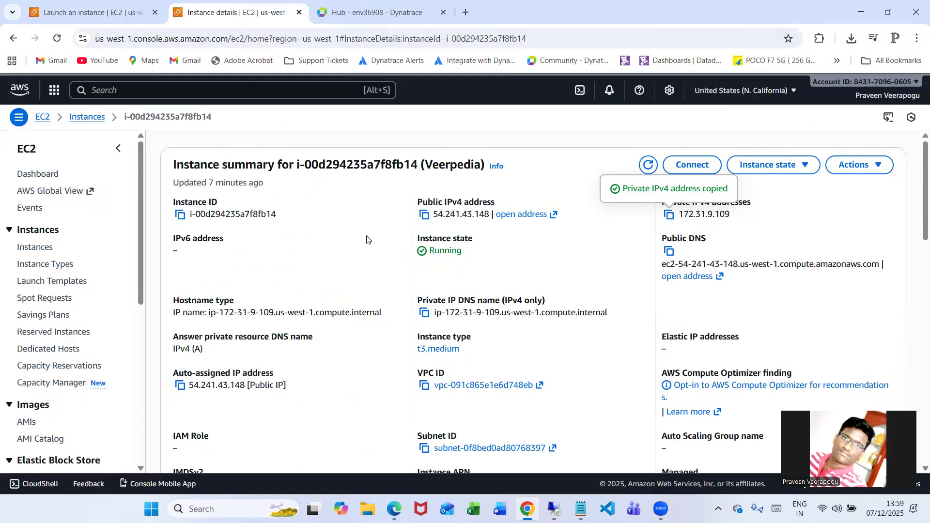
pyautogui.scroll(-5, 366, 240)
pyautogui.scroll(5, 378, 300)
pyautogui.scroll(-3, 306, 252)
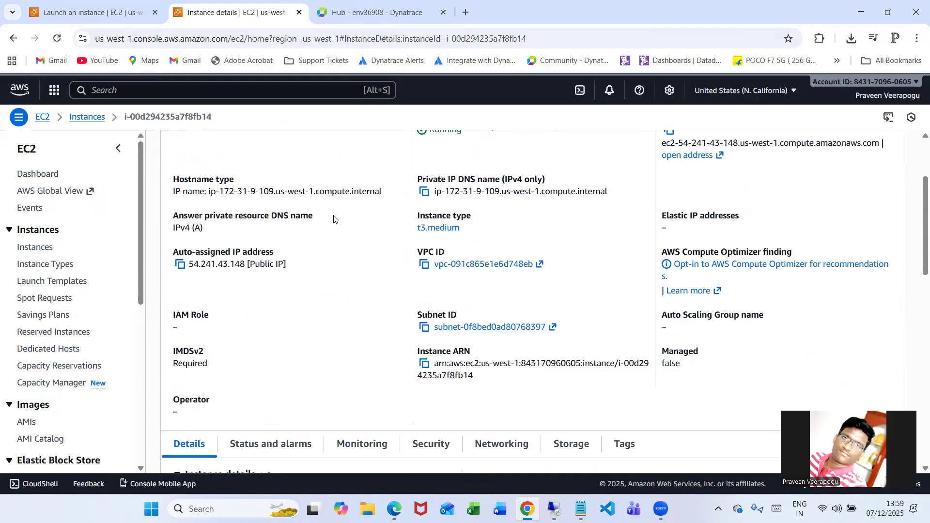
pyautogui.scroll(-5, 325, 284)
pyautogui.scroll(5, 329, 291)
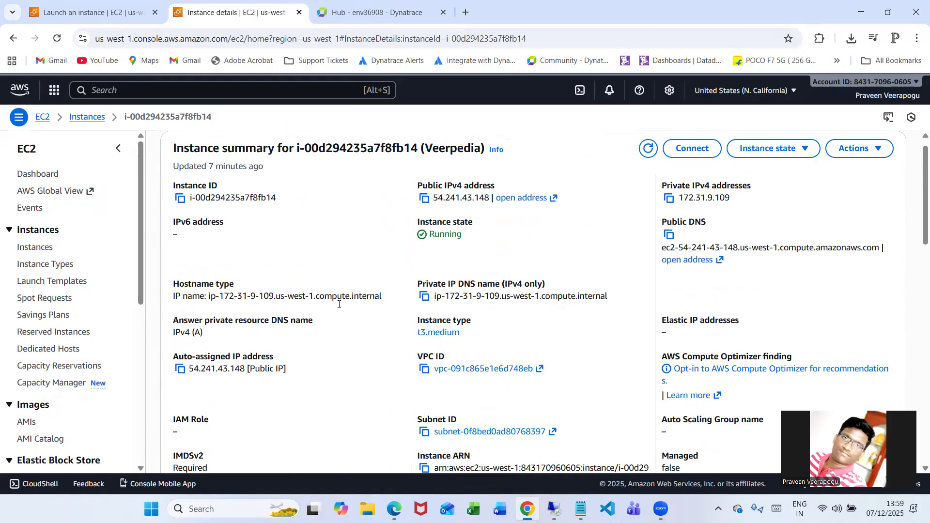
pyautogui.scroll(1, 340, 304)
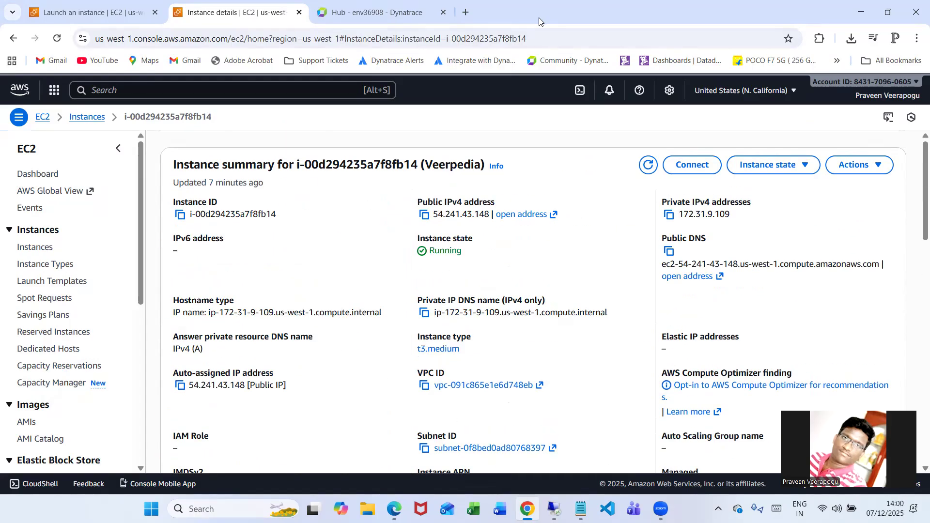
# Switch to the EC2 instance's remote desktop and install Dynatrace OneAgent through its setup wizard, then finish the setup
pyautogui.click(493, 55)
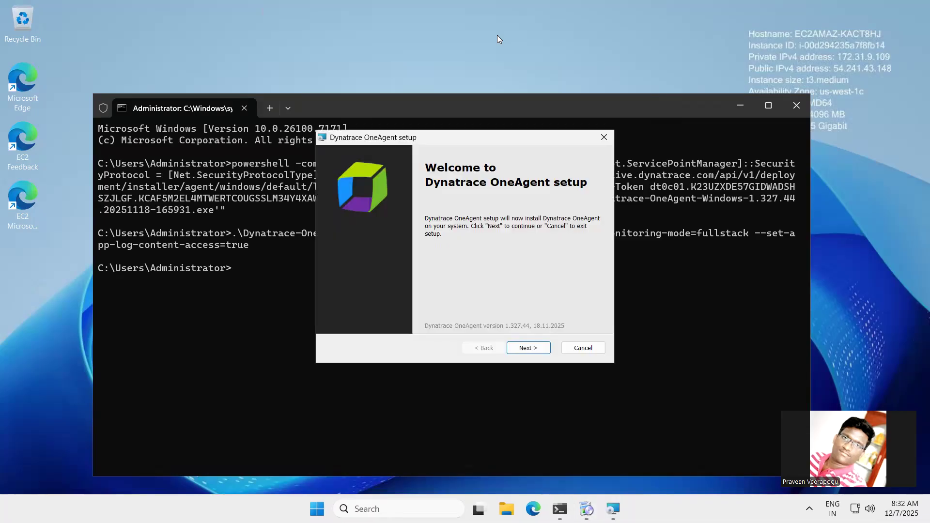
pyautogui.click(534, 354)
pyautogui.click(533, 349)
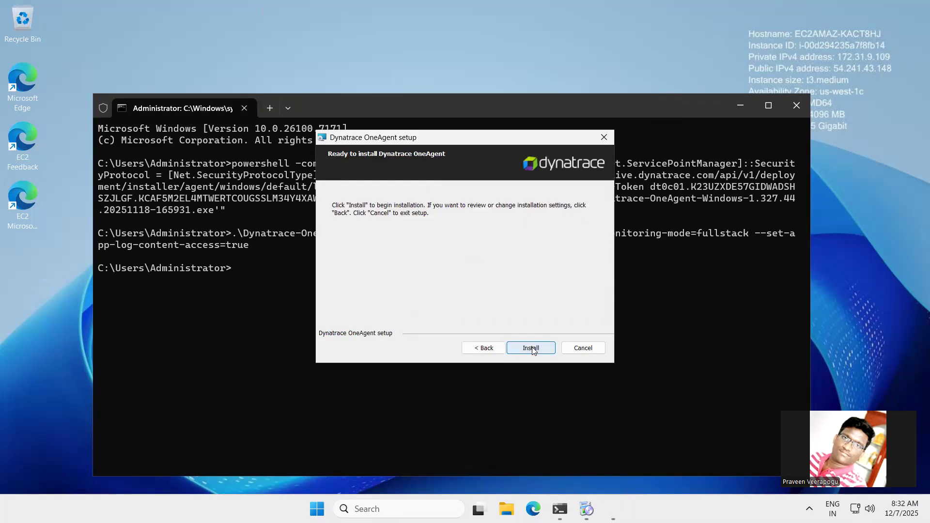
pyautogui.click(531, 348)
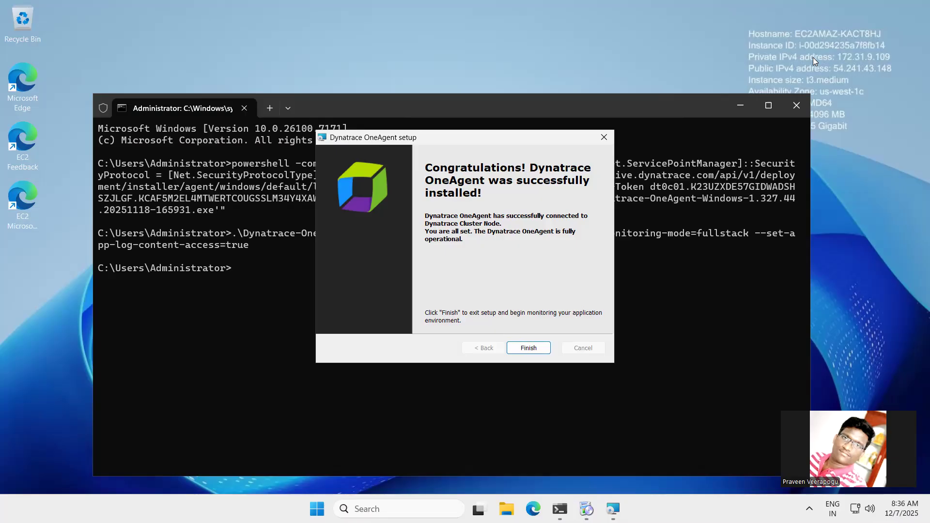
pyautogui.click(529, 348)
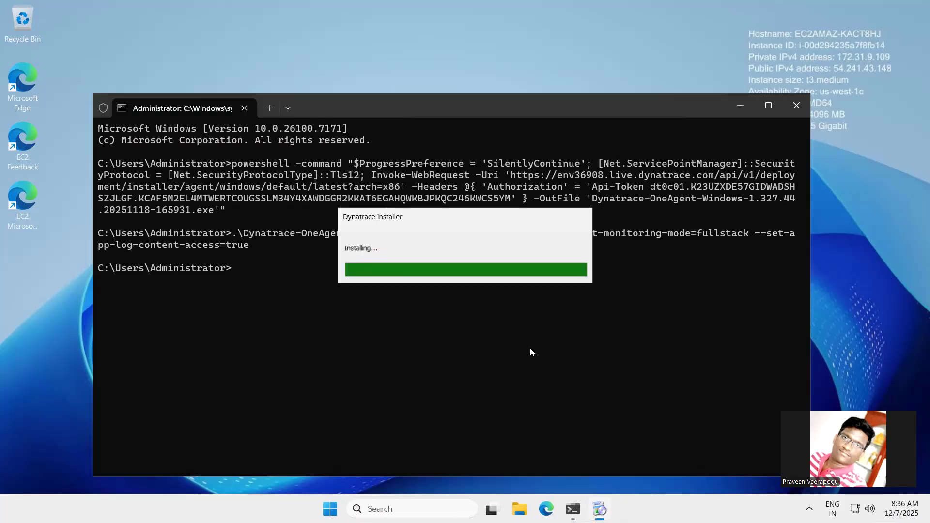
# Minimize the Command Prompt, open the Windows Services console with services.msc, and maximize its window
pyautogui.click(743, 107)
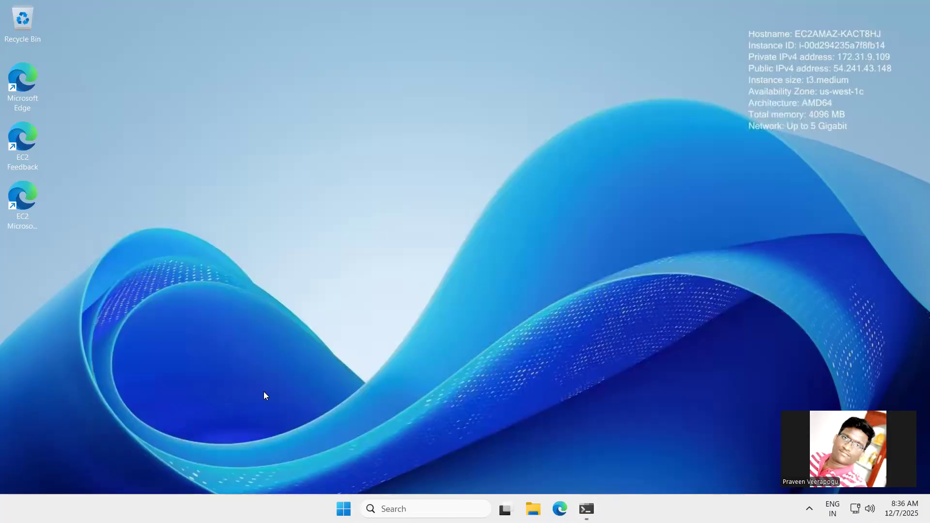
pyautogui.press('super+r')
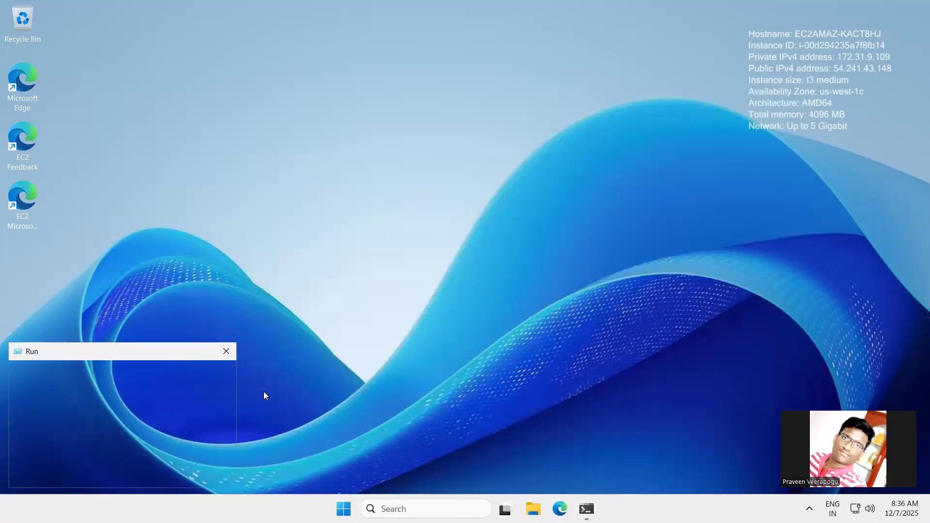
pyautogui.press('BackSpace')
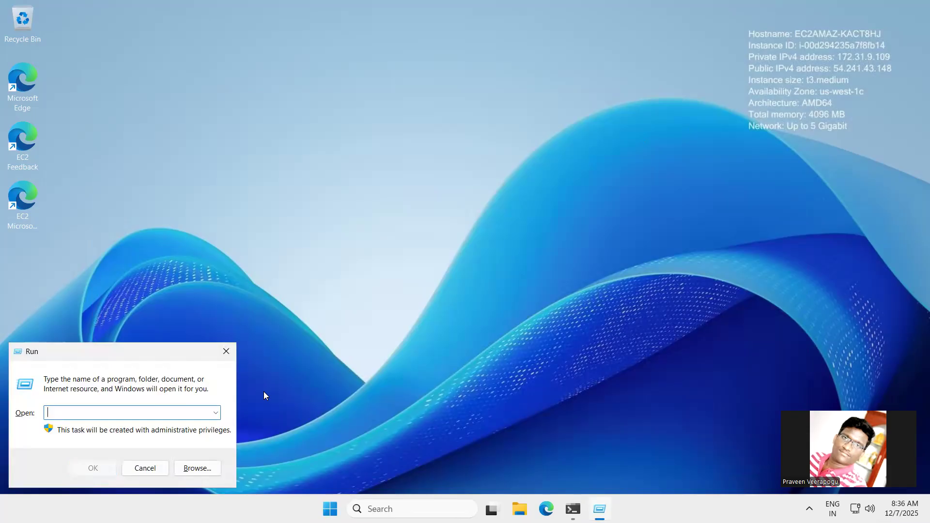
pyautogui.write('services.msc')
pyautogui.press('Return')
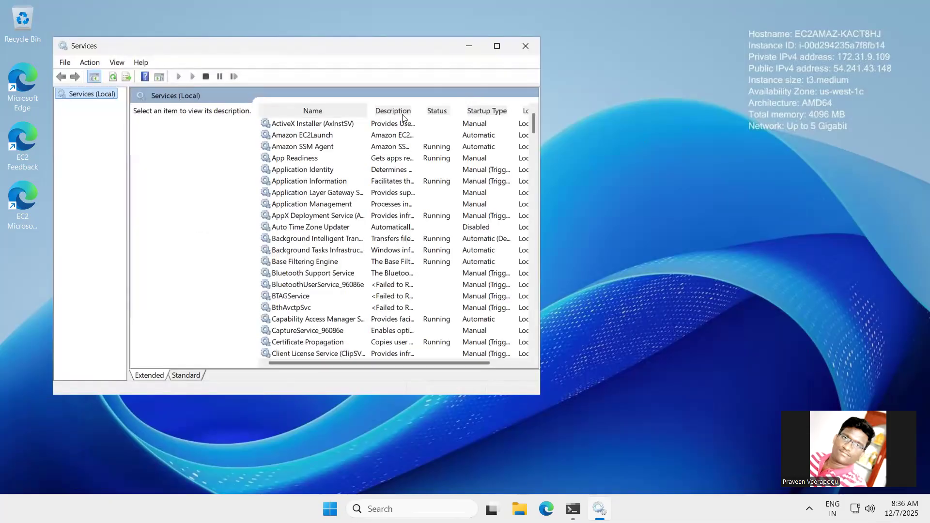
pyautogui.click(497, 46)
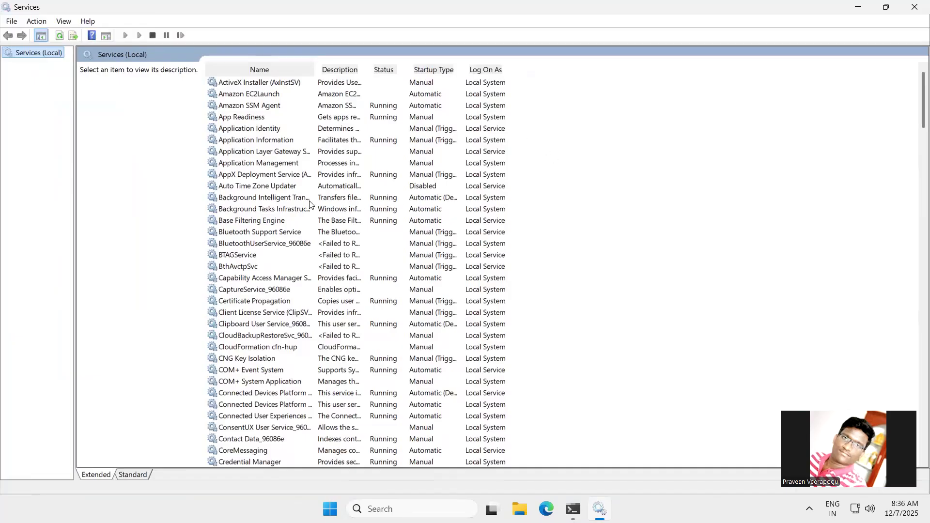
# Locate the Dynatrace OneAgent service in the local services list and check its status
pyautogui.scroll(-5, 309, 204)
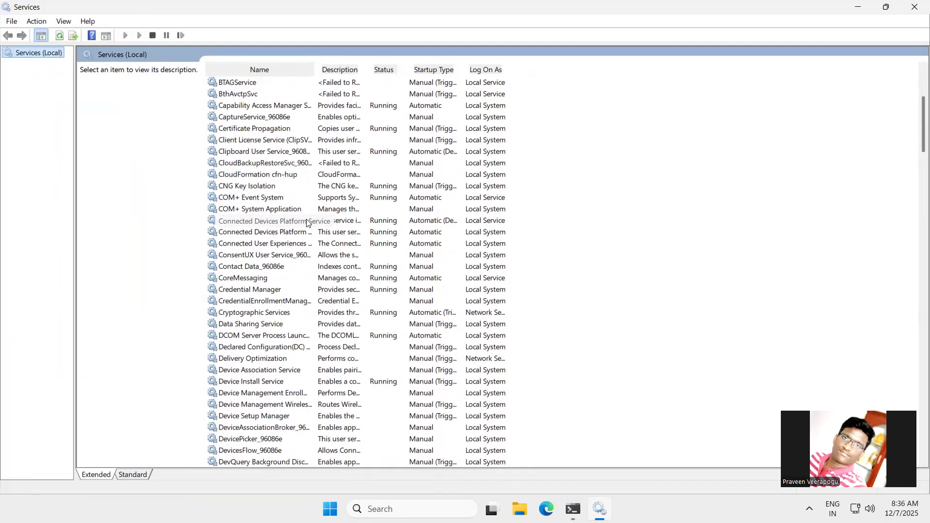
pyautogui.scroll(-3, 307, 223)
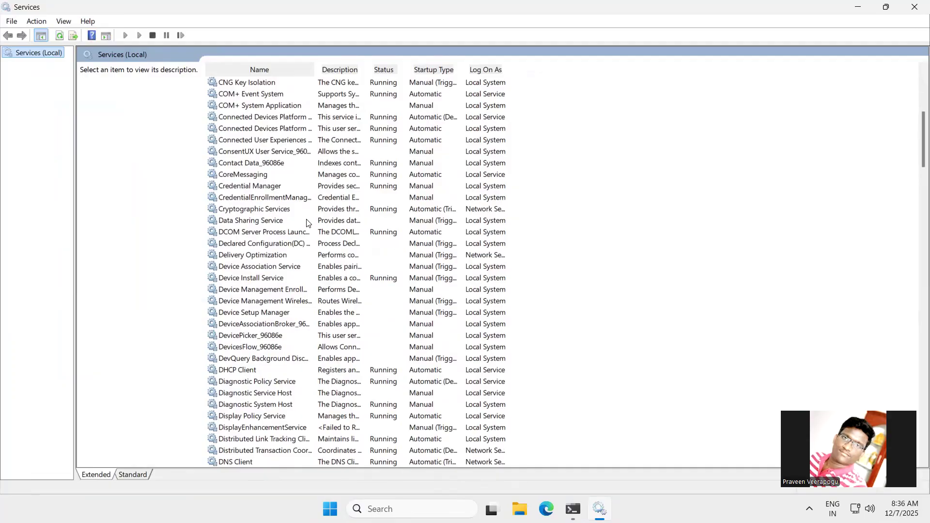
pyautogui.scroll(-3, 307, 223)
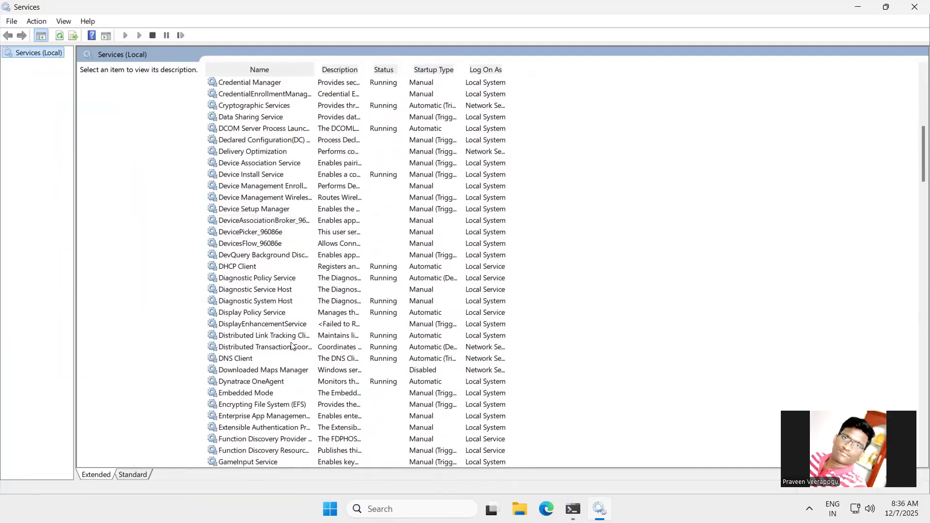
pyautogui.scroll(3, 307, 357)
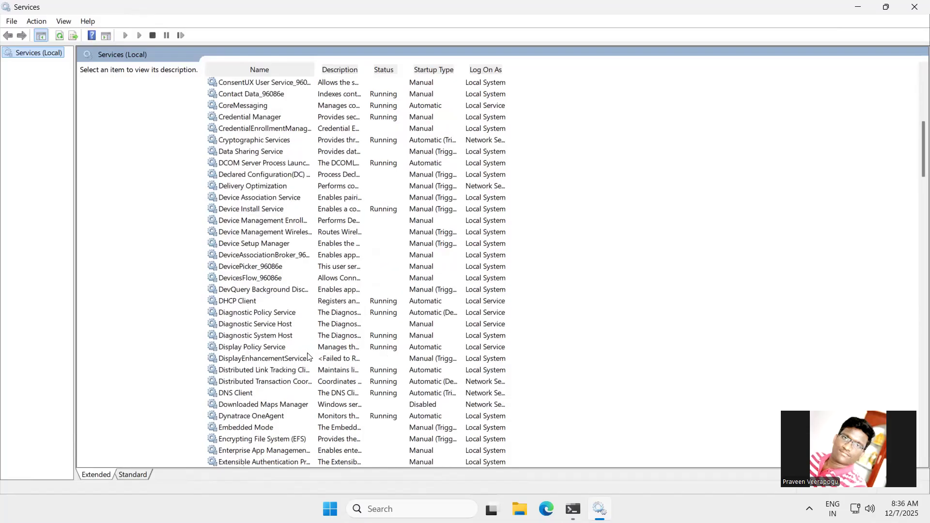
pyautogui.scroll(7, 312, 354)
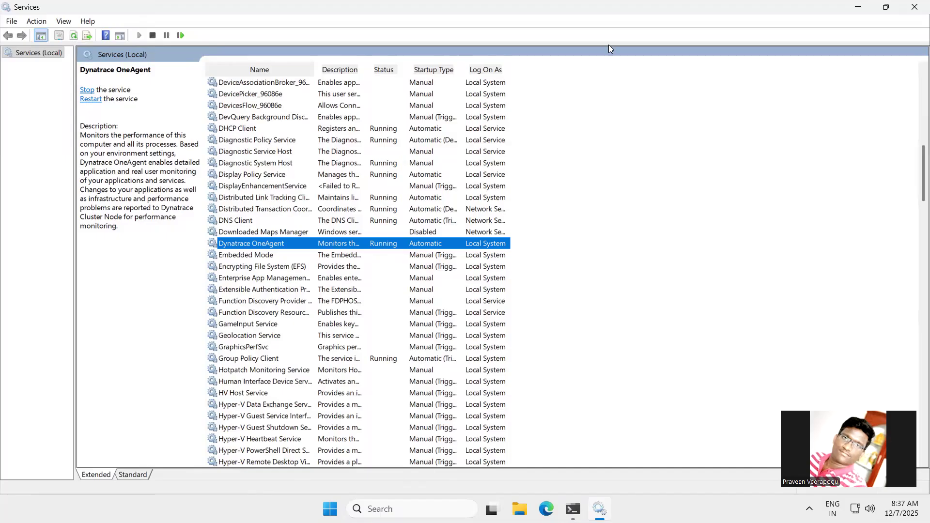
# Return to Dynatrace in the local browser, show the OneAgent deployment status, and check host EC2AMAZ-KACT8HJ
pyautogui.click(608, 8)
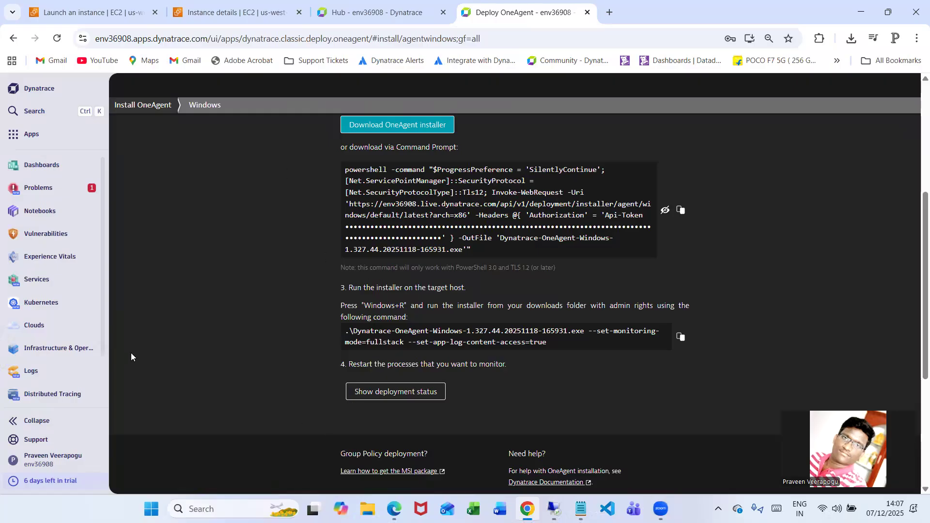
pyautogui.click(425, 395)
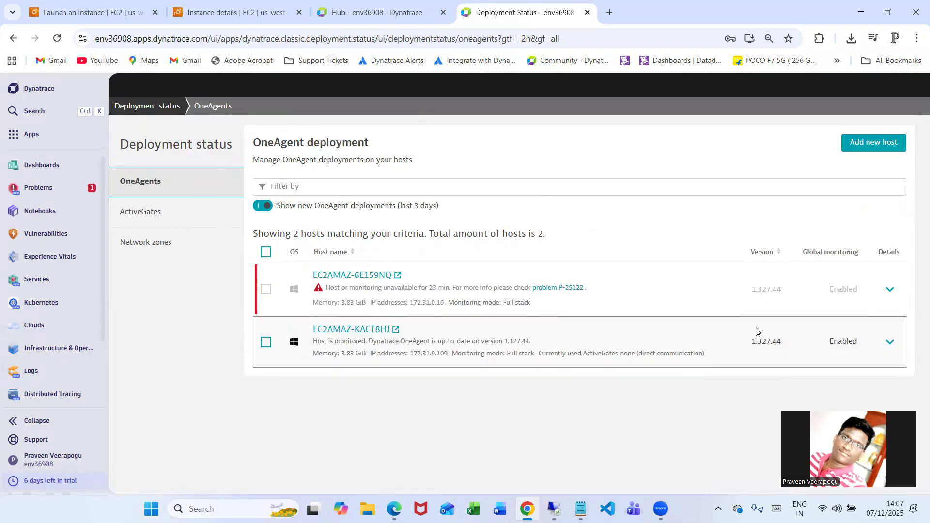
pyautogui.moveTo(390, 330); pyautogui.dragTo(299, 334)
pyautogui.click(429, 408)
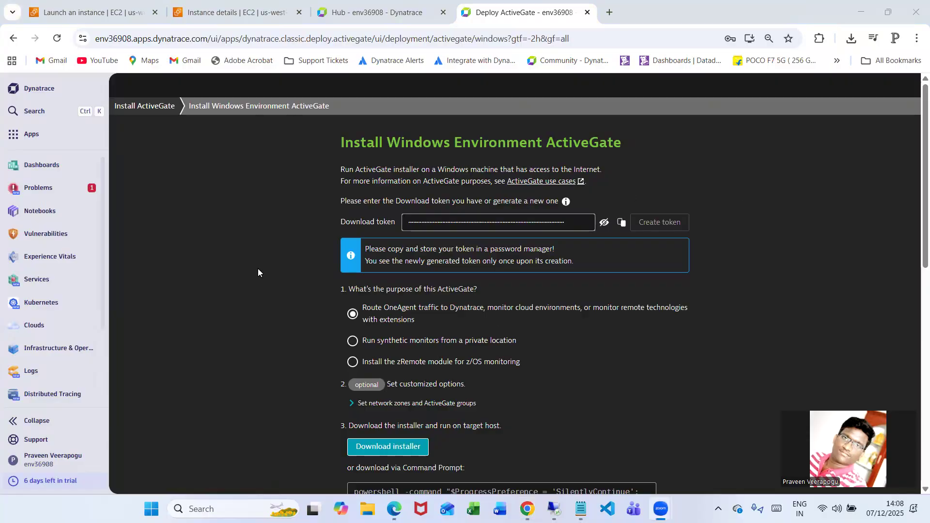
# Review the Windows Environment ActiveGate installation instructions and copy the Command Prompt download command for the installer
pyautogui.scroll(-2, 696, 288)
pyautogui.scroll(-2, 608, 293)
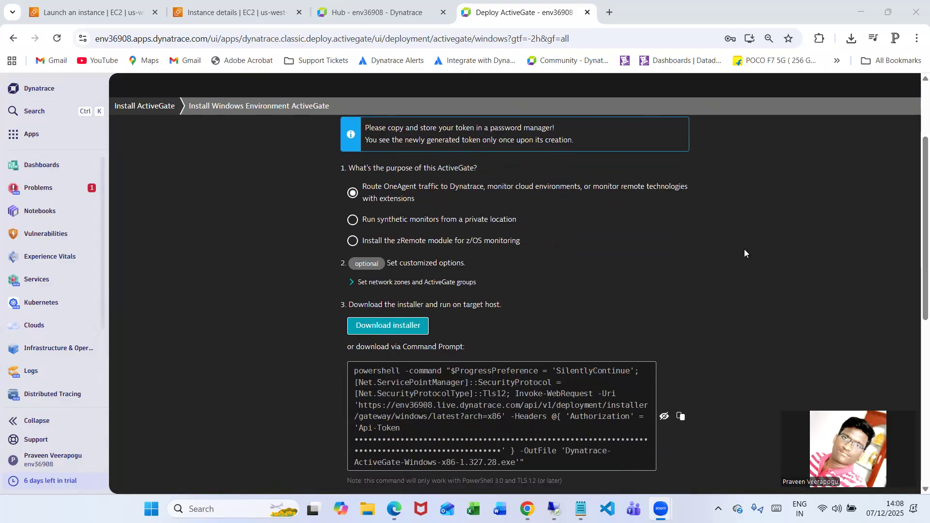
pyautogui.scroll(-4, 745, 249)
pyautogui.scroll(2, 760, 303)
pyautogui.click(681, 294)
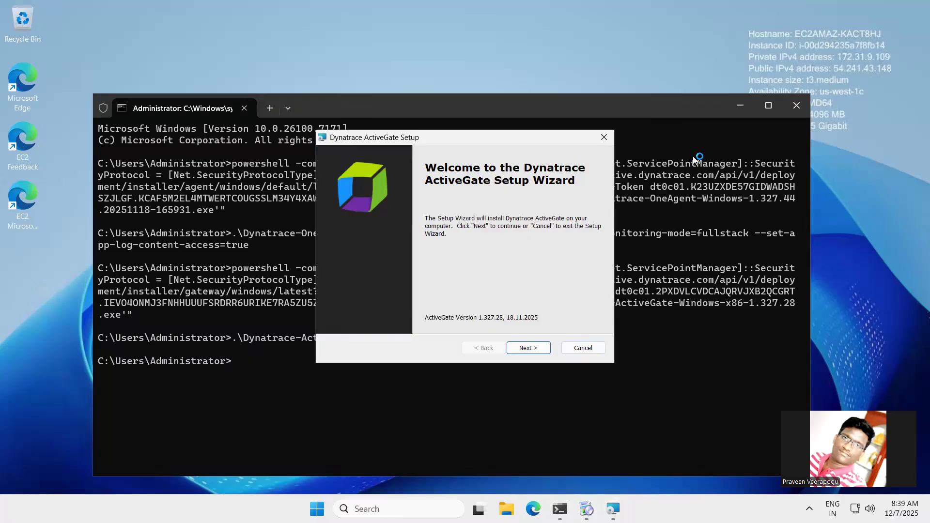
# Install Dynatrace ActiveGate on the EC2 remote desktop in C:\Program Files\dynatrace\ without a proxy, and finish the setup wizard
pyautogui.click(537, 347)
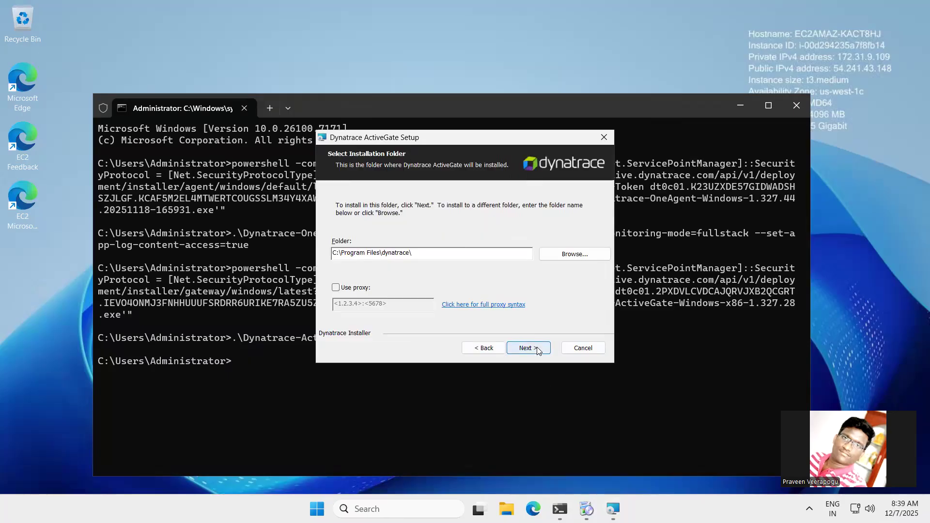
pyautogui.click(537, 348)
pyautogui.click(537, 348)
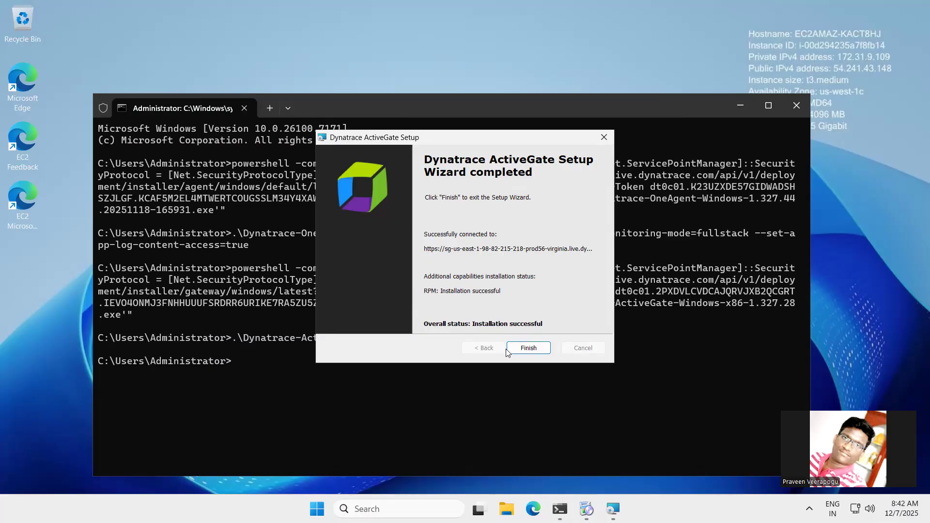
pyautogui.click(522, 350)
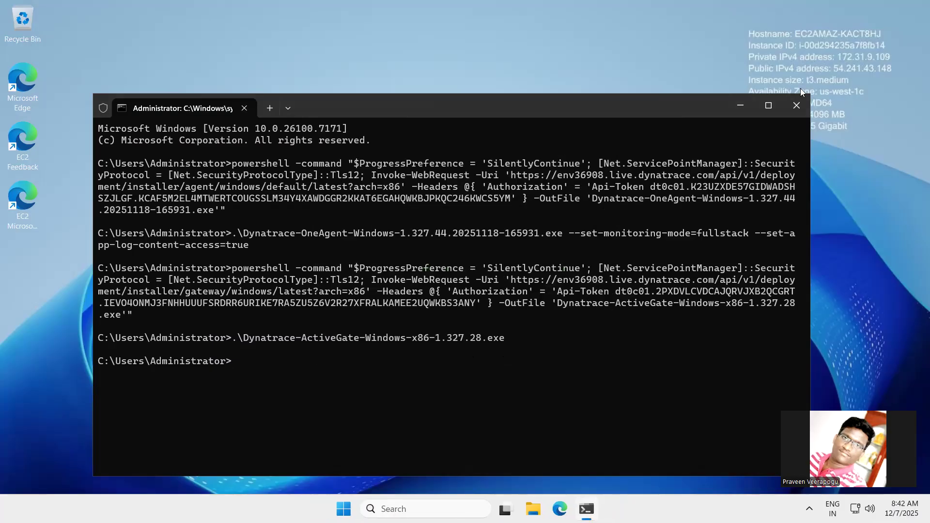
# Close the Command Prompt, open services.msc on the remote desktop, and check the status of the Dynatrace OneAgent and Dynatrace Gateway services
pyautogui.click(795, 107)
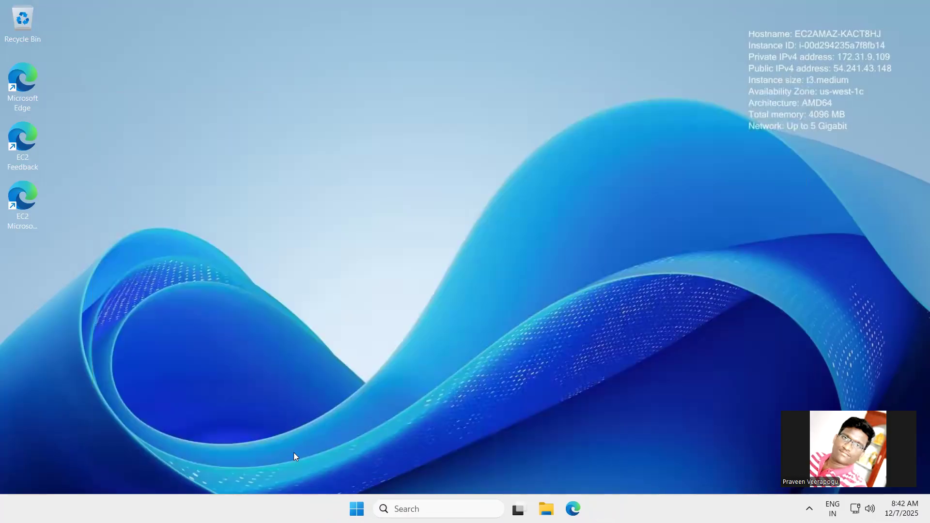
pyautogui.press('super+r')
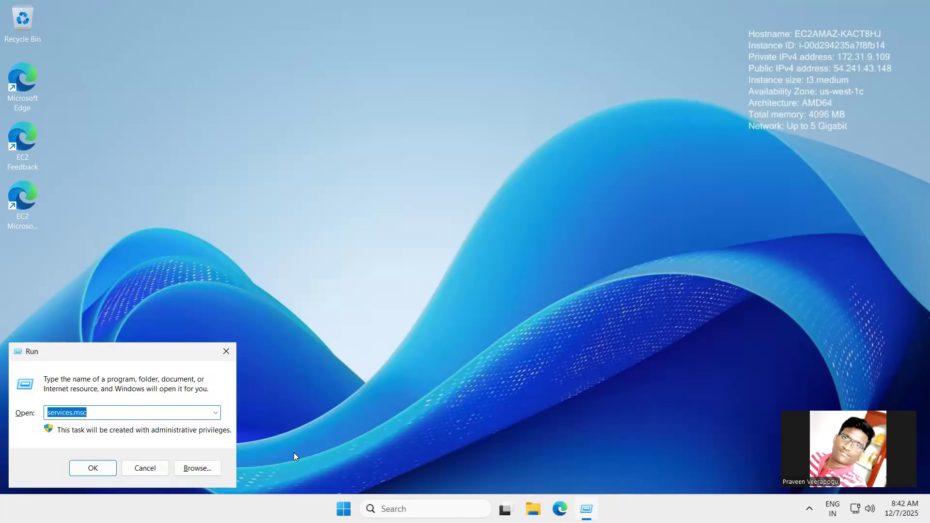
pyautogui.press('Return')
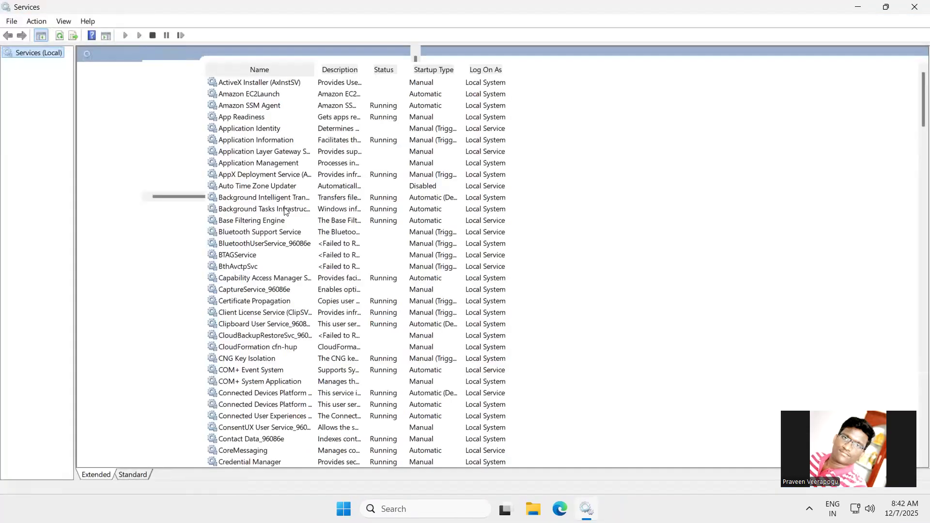
pyautogui.scroll(-2, 266, 159)
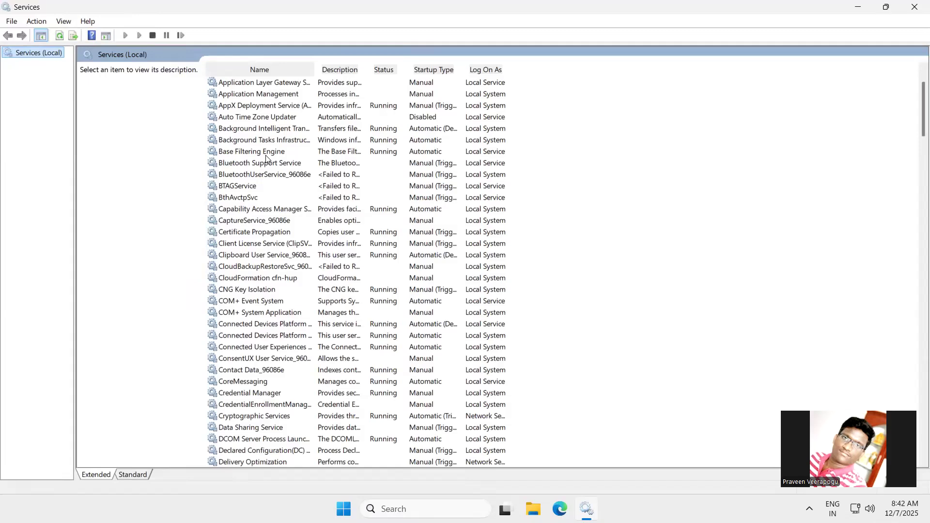
pyautogui.scroll(-2, 266, 159)
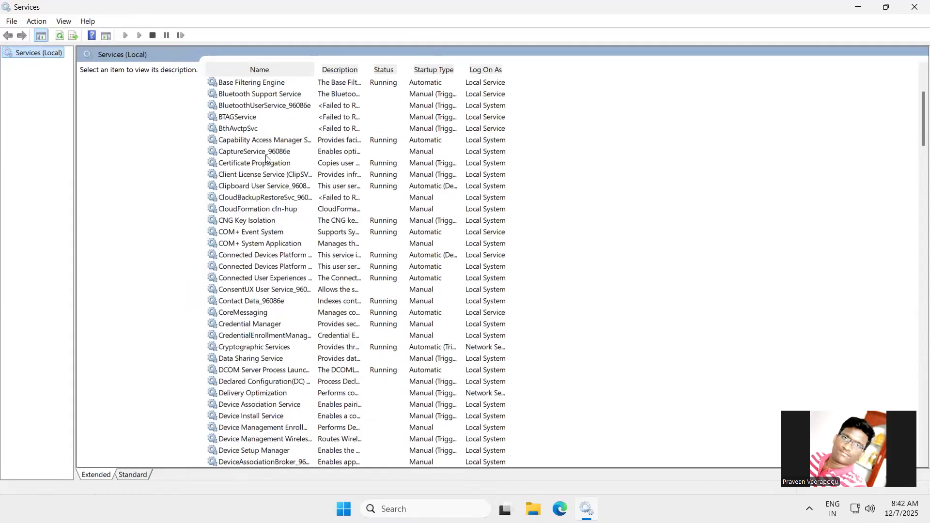
pyautogui.scroll(-1, 266, 158)
pyautogui.scroll(-6, 266, 159)
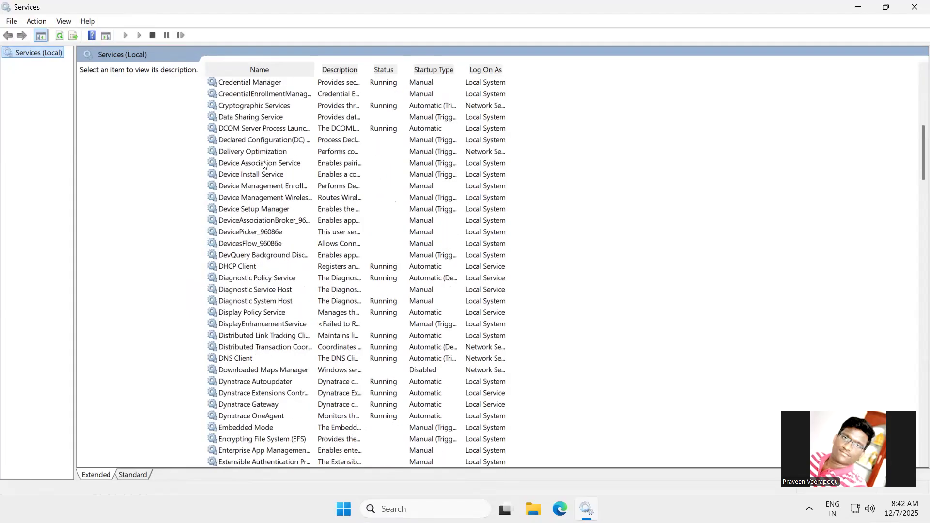
pyautogui.scroll(-1, 265, 360)
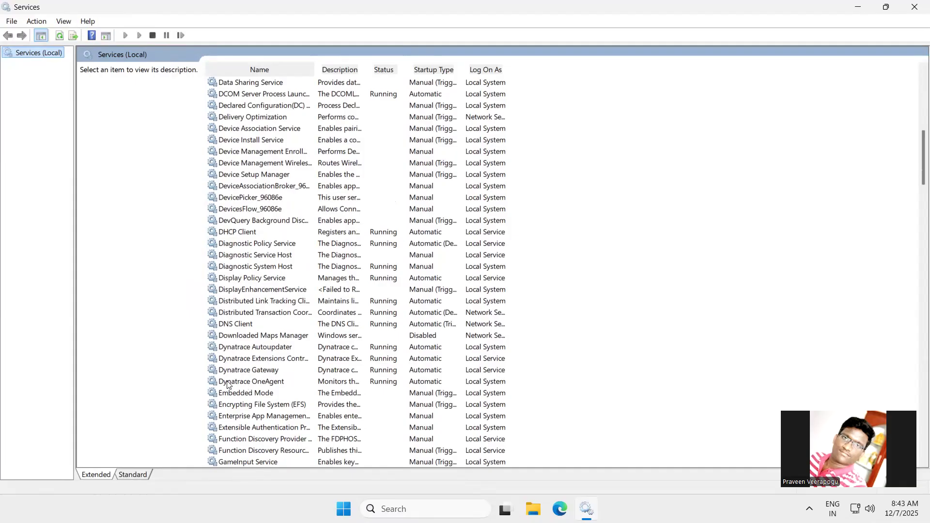
pyautogui.click(271, 385)
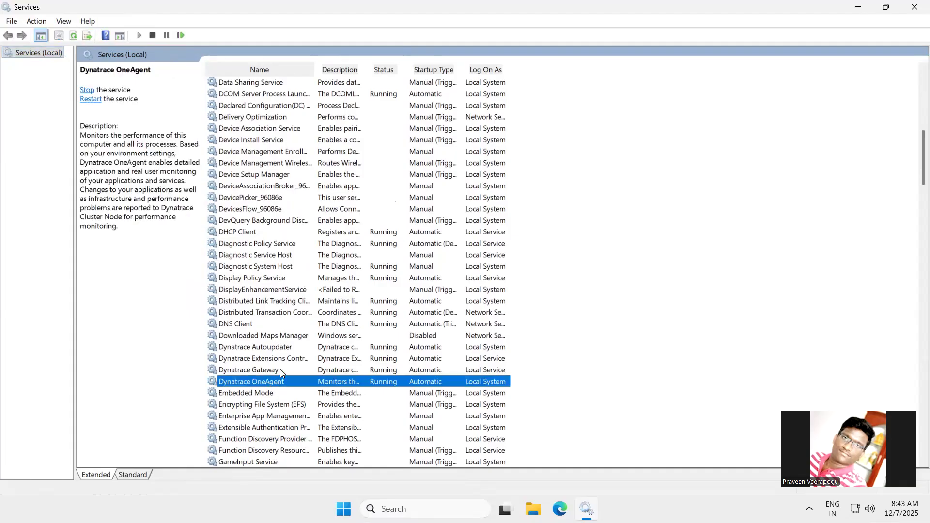
pyautogui.click(280, 369)
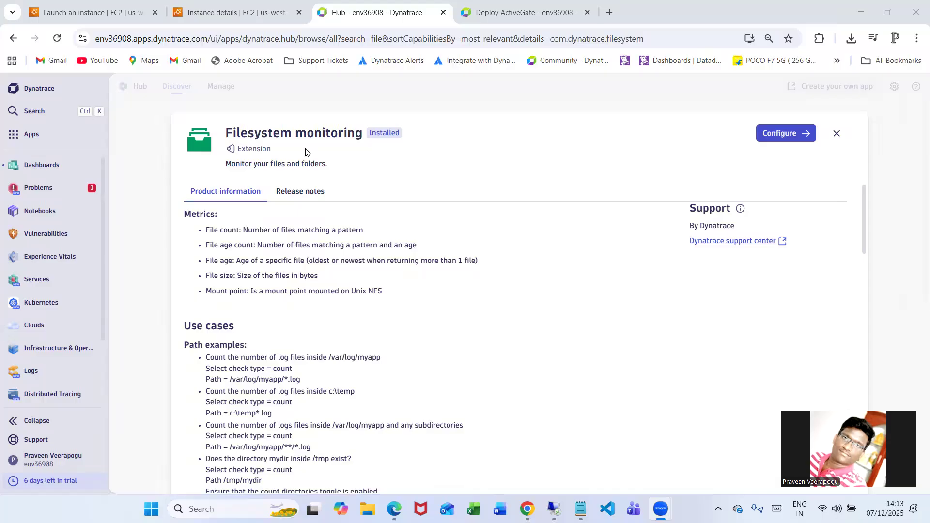
# Return to Dynatrace Hub in the local browser, search for "file system", and open the Filesystem monitoring extension's details
pyautogui.click(165, 186)
pyautogui.click(164, 186)
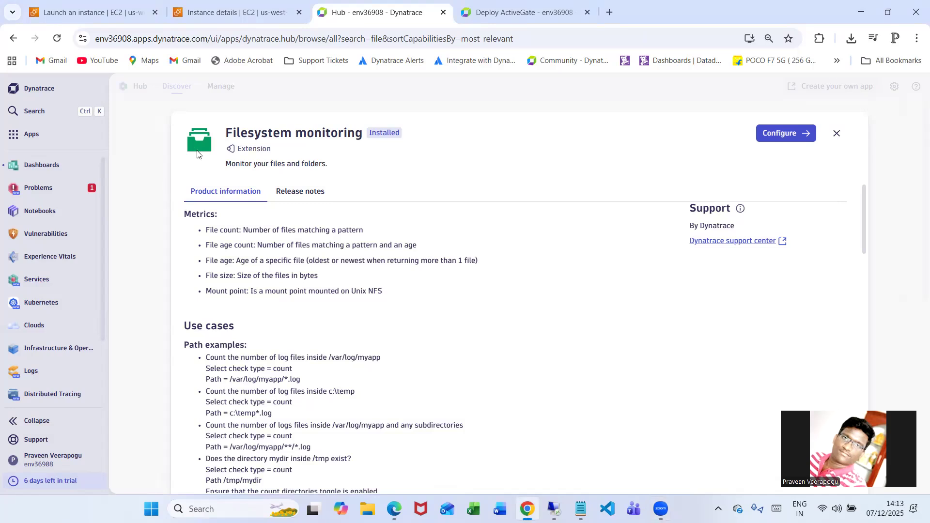
pyautogui.scroll(-2, 48, 291)
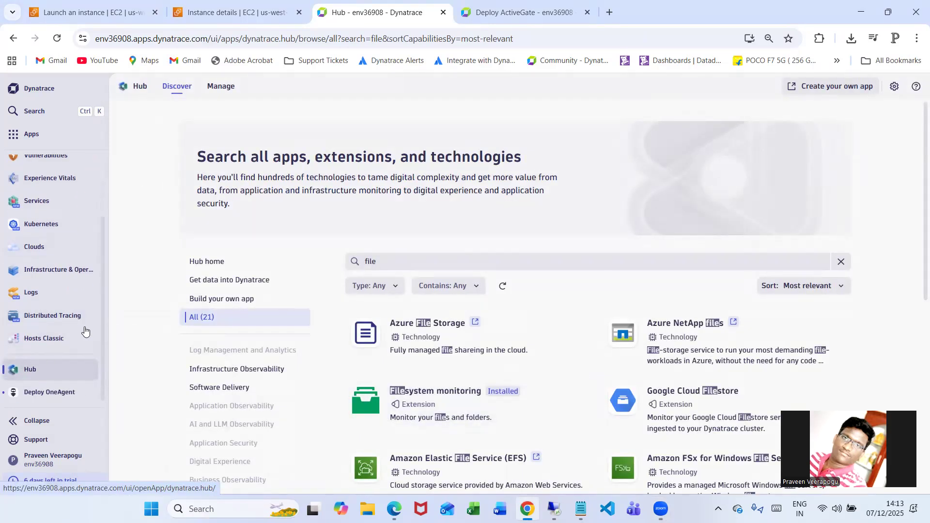
pyautogui.click(420, 257)
pyautogui.press('BackSpace')
pyautogui.press('BackSpace')
pyautogui.press('BackSpace')
pyautogui.press('BackSpace')
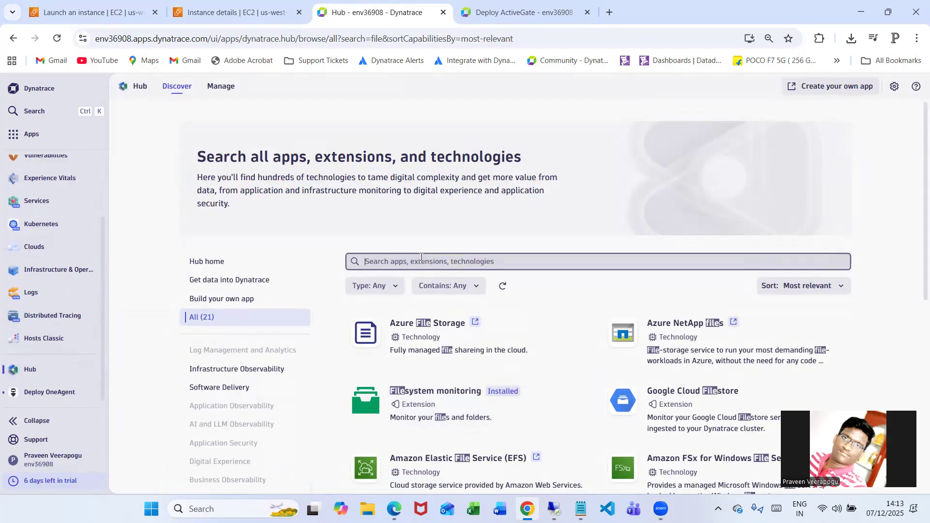
pyautogui.write('file system')
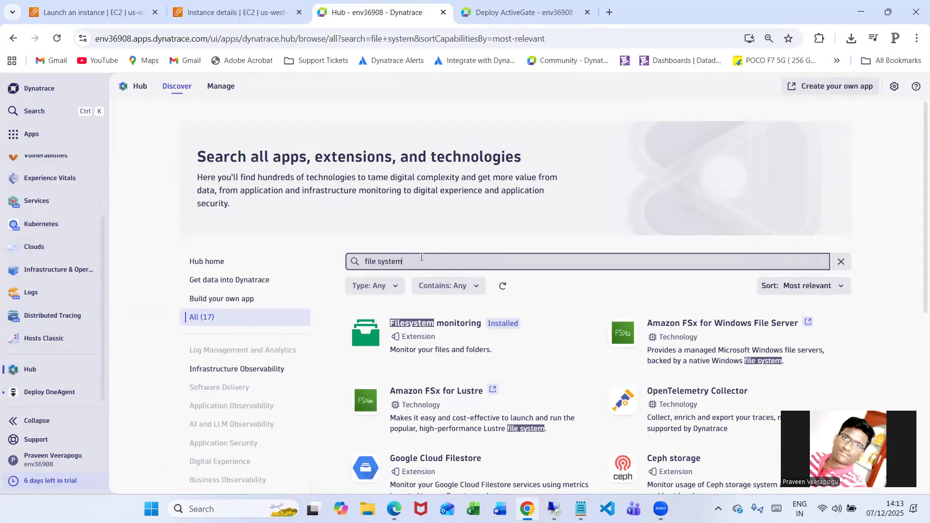
pyautogui.click(437, 340)
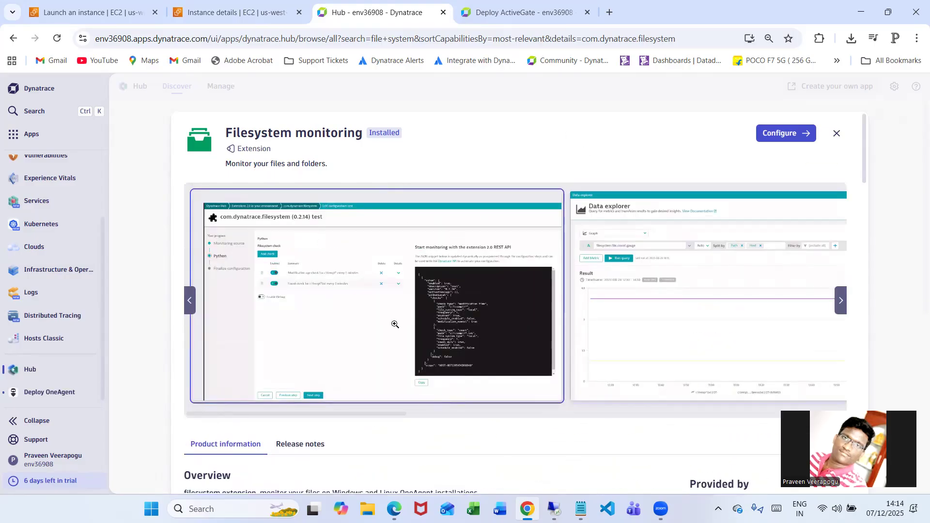
# Look through the Filesystem monitoring extension's sample screenshots of the check setup and Data explorer, and close the image gallery
pyautogui.click(309, 331)
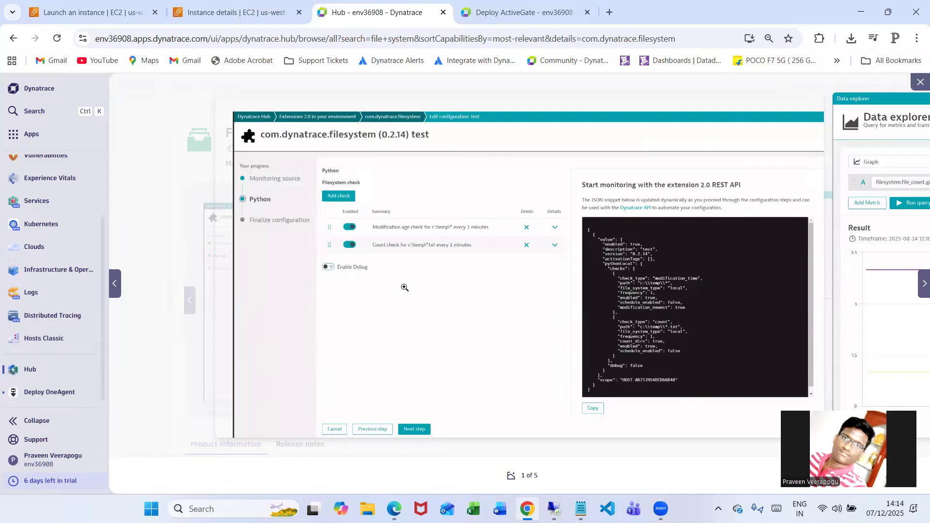
pyautogui.press('Right')
pyautogui.press('Right')
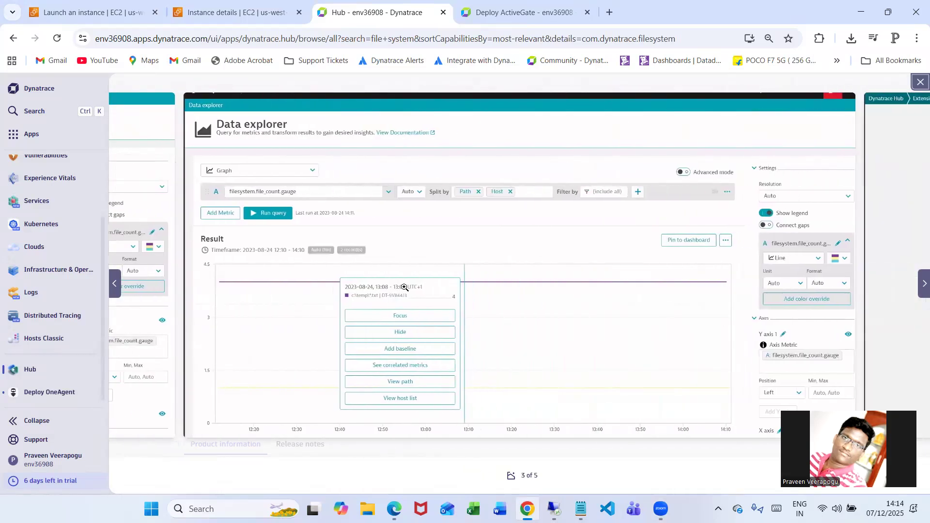
pyautogui.press('Left')
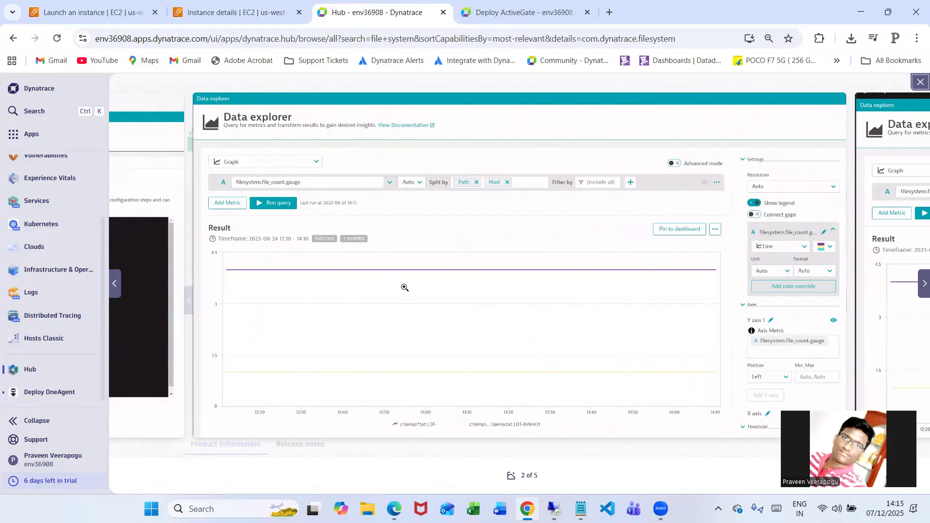
pyautogui.click(920, 82)
# Start adding a monitoring configuration for the Filesystem monitoring extension and review the available scopes for running it
pyautogui.click(766, 134)
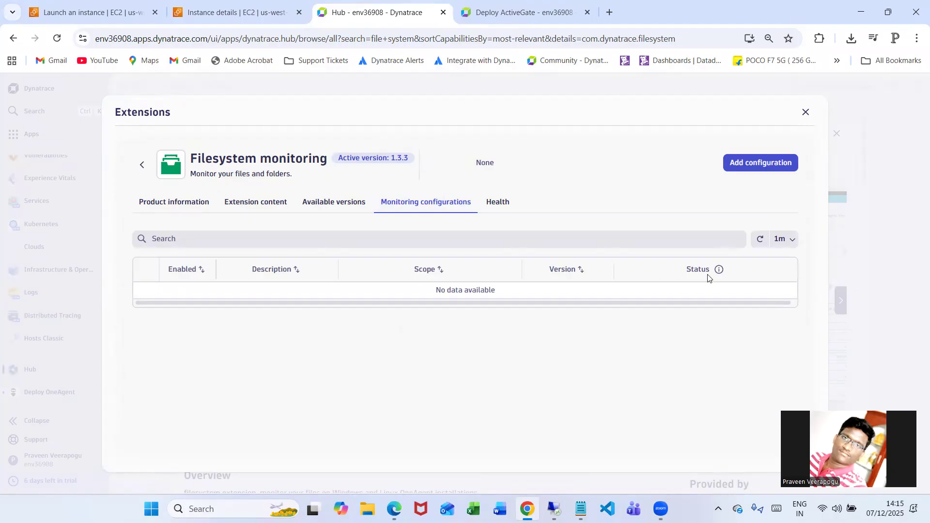
pyautogui.click(762, 163)
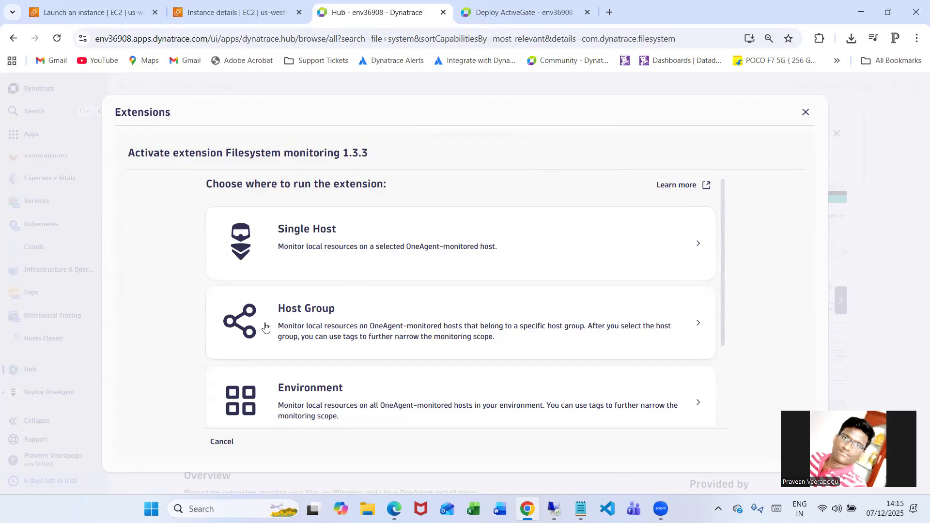
pyautogui.scroll(-3, 438, 320)
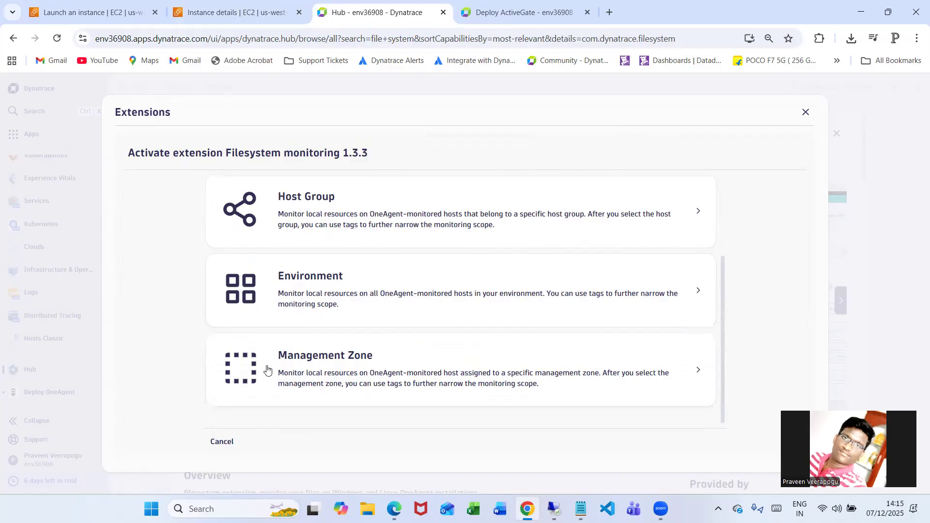
pyautogui.scroll(1, 405, 358)
pyautogui.scroll(1, 405, 358)
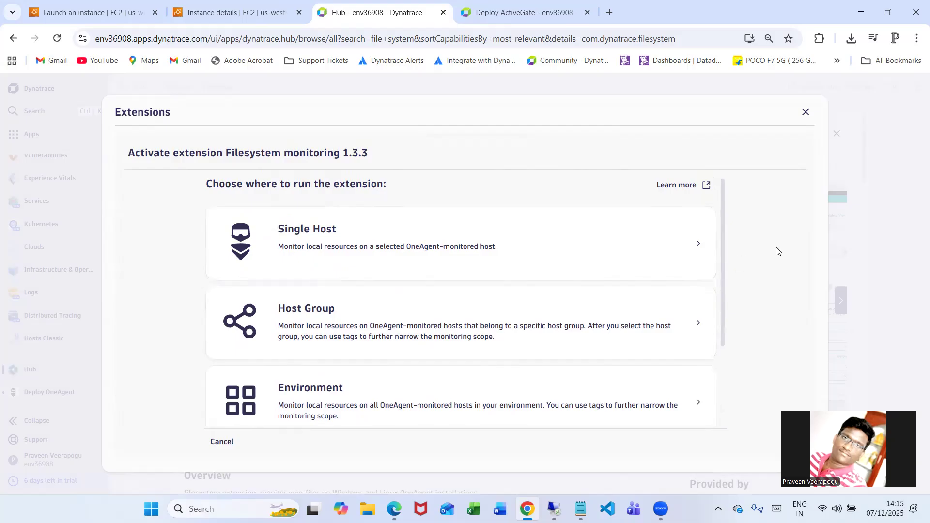
# Run the extension on the single host EC2AMAZ-KACT8HJ and choose Count as the filesystem check type
pyautogui.click(357, 256)
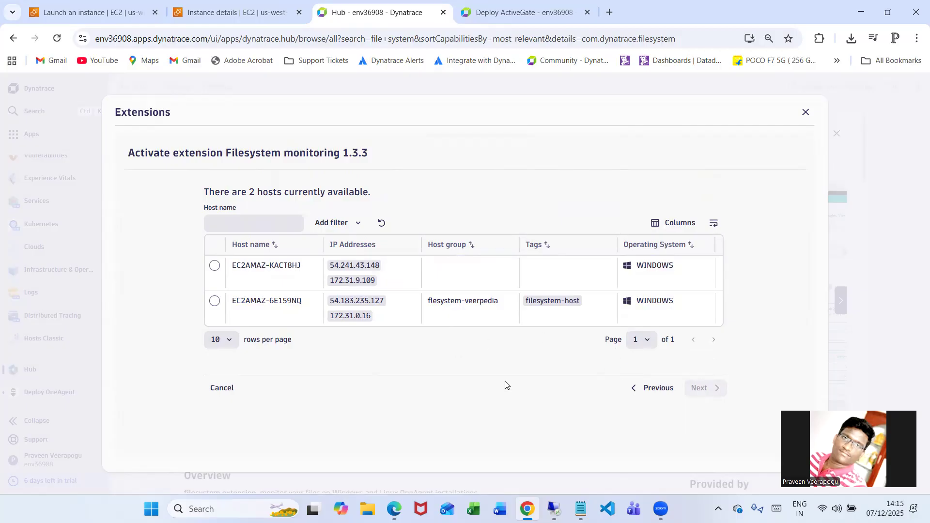
pyautogui.click(208, 270)
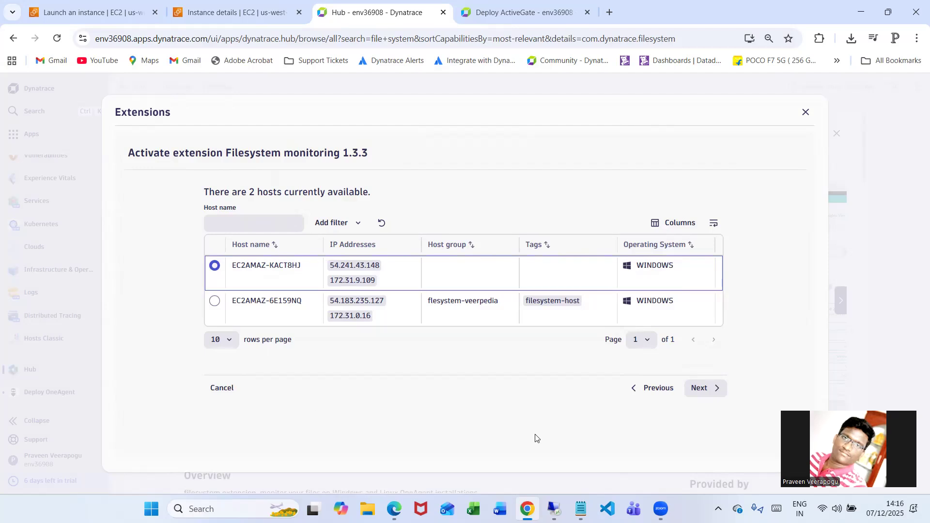
pyautogui.click(703, 394)
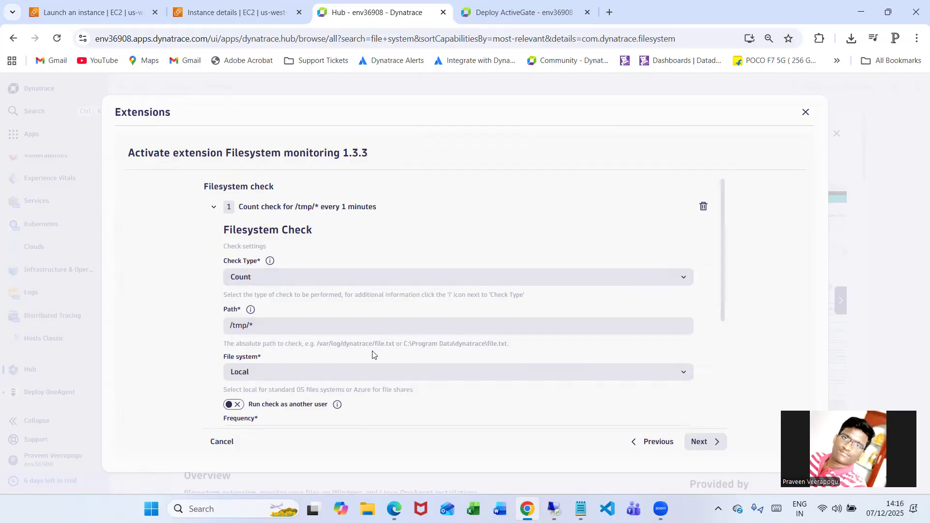
pyautogui.click(327, 278)
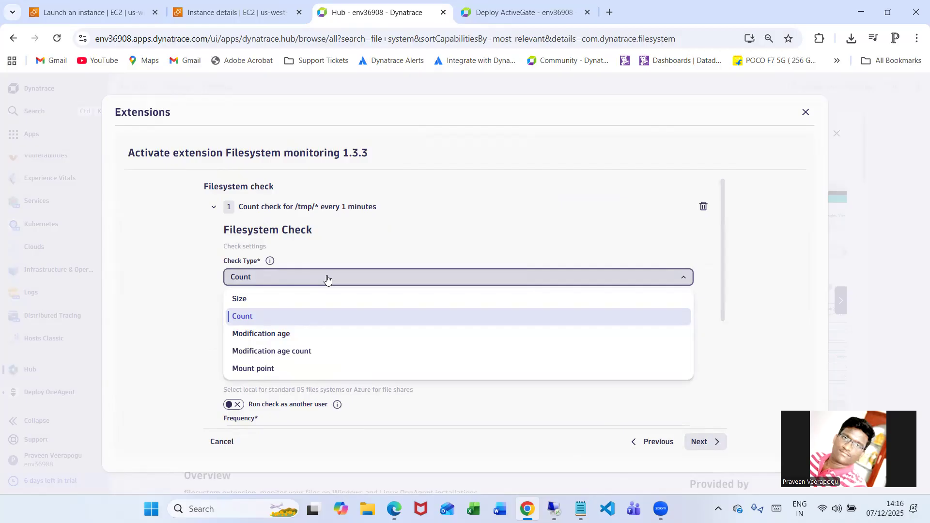
pyautogui.click(267, 318)
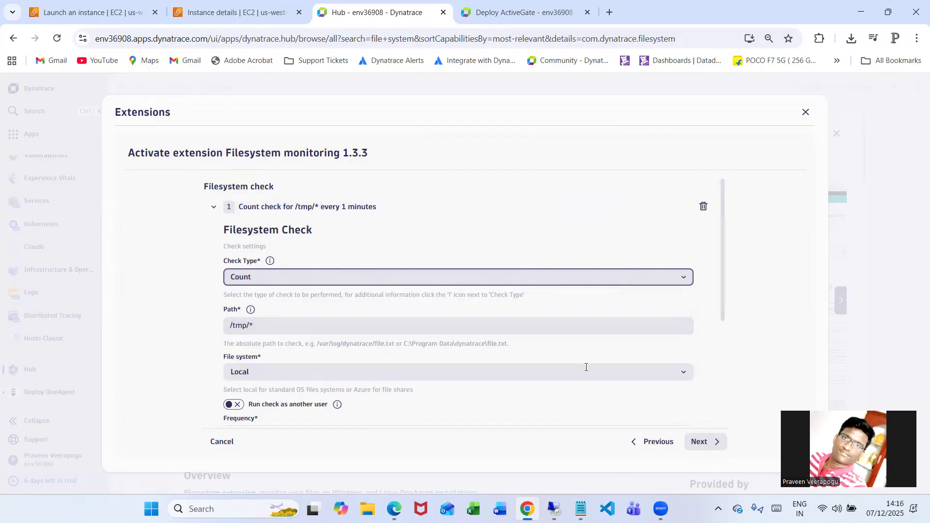
# Switch to the remote Windows instance, close Services, and open the C: drive in a maximized File Explorer window
pyautogui.click(554, 509)
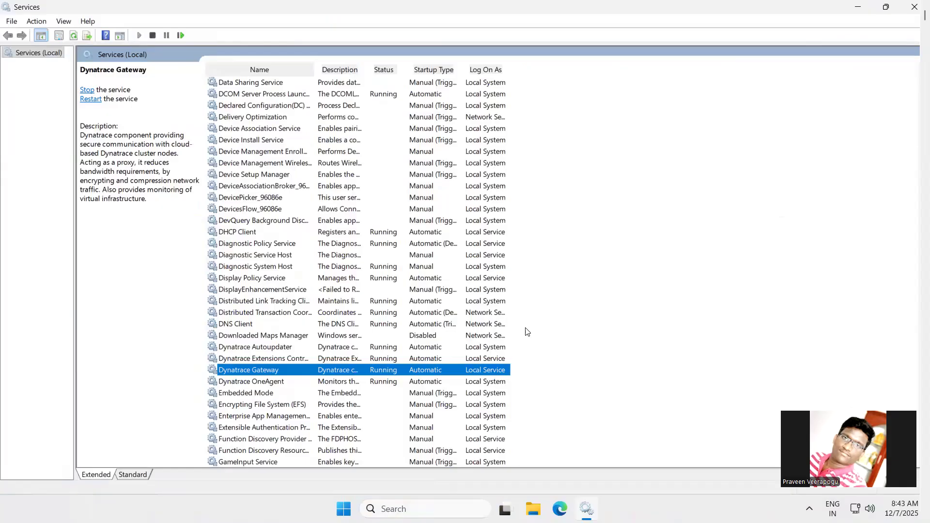
pyautogui.click(915, 8)
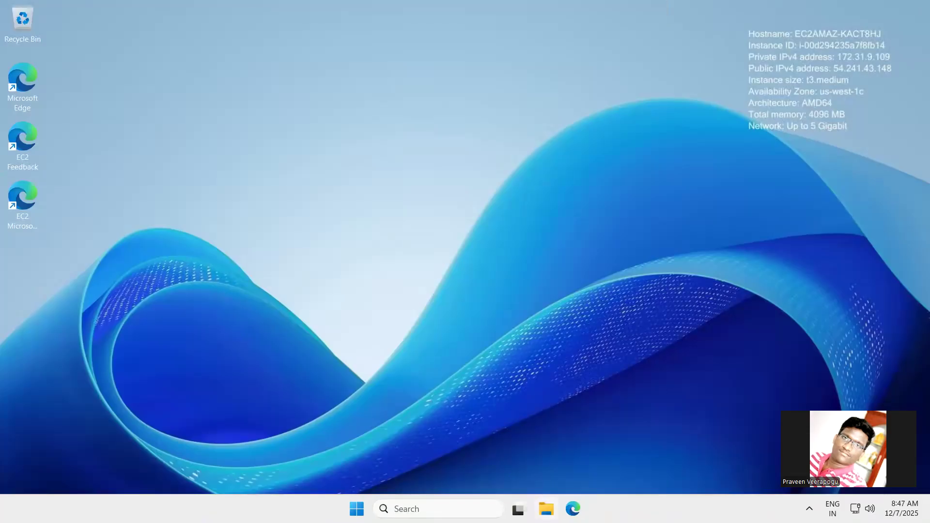
pyautogui.click(546, 509)
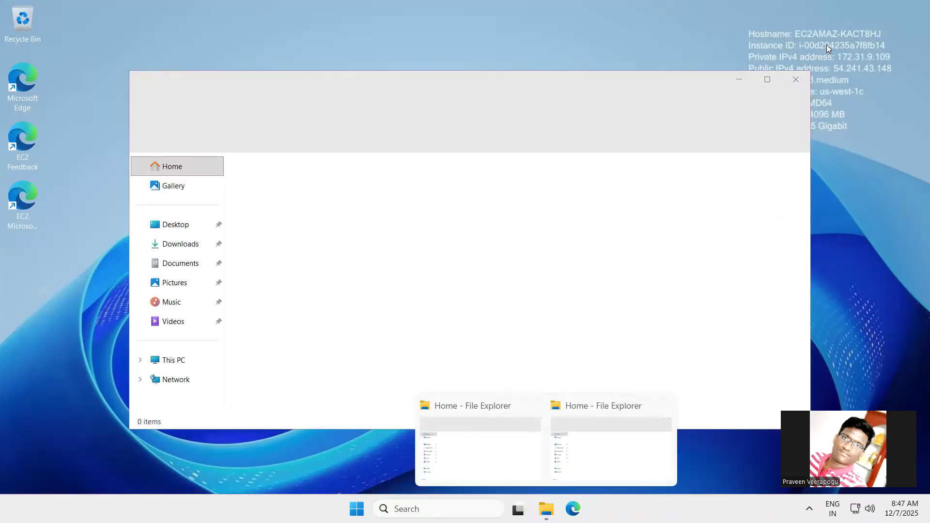
pyautogui.click(796, 81)
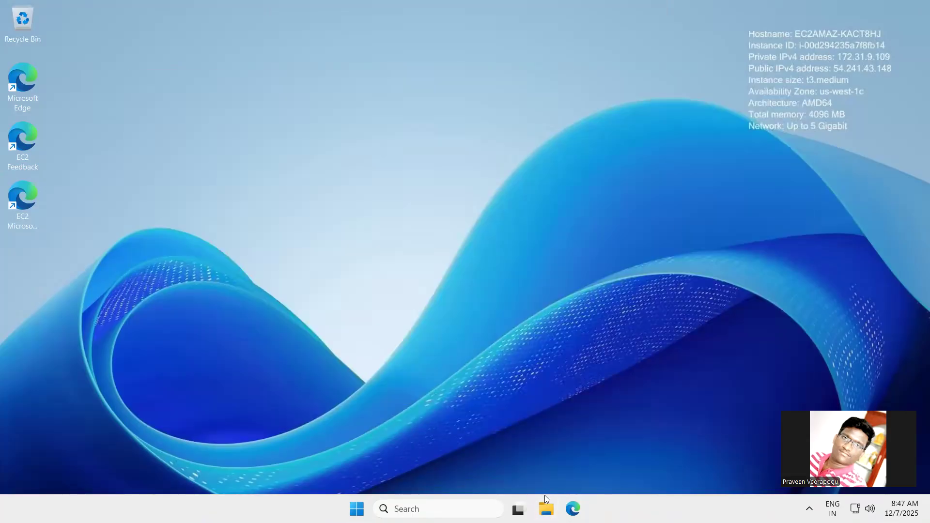
pyautogui.click(546, 509)
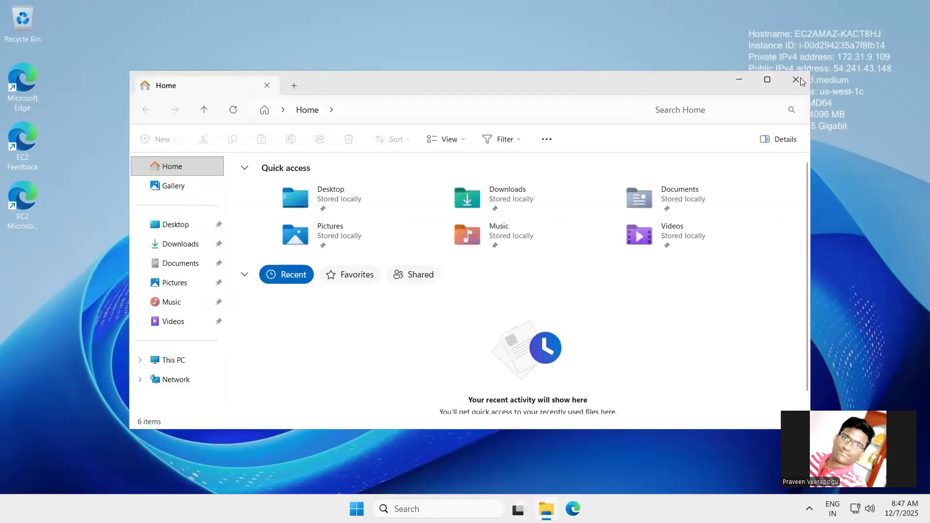
pyautogui.click(767, 80)
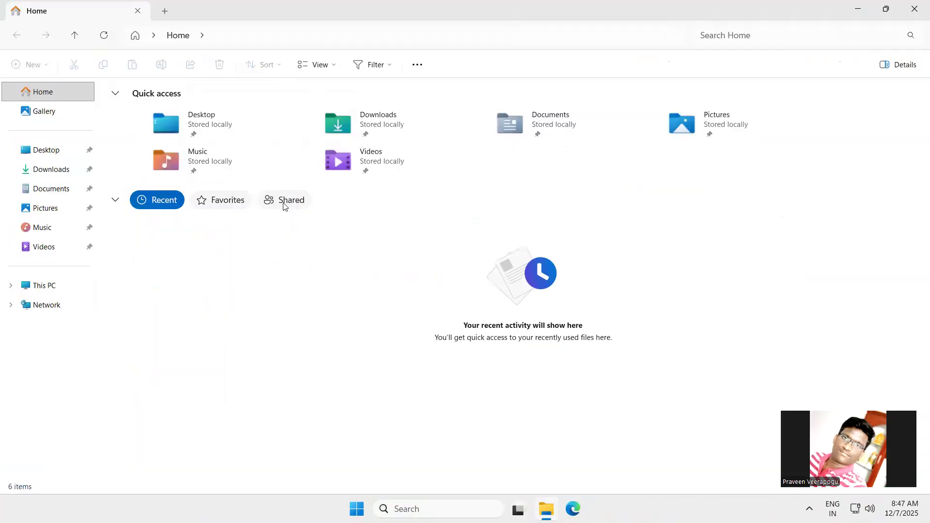
pyautogui.click(38, 294)
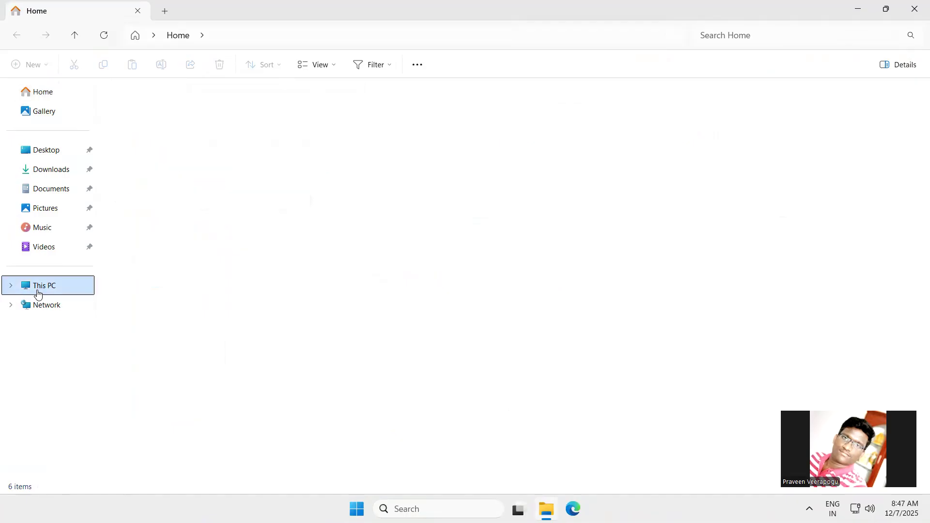
pyautogui.doubleClick(185, 106)
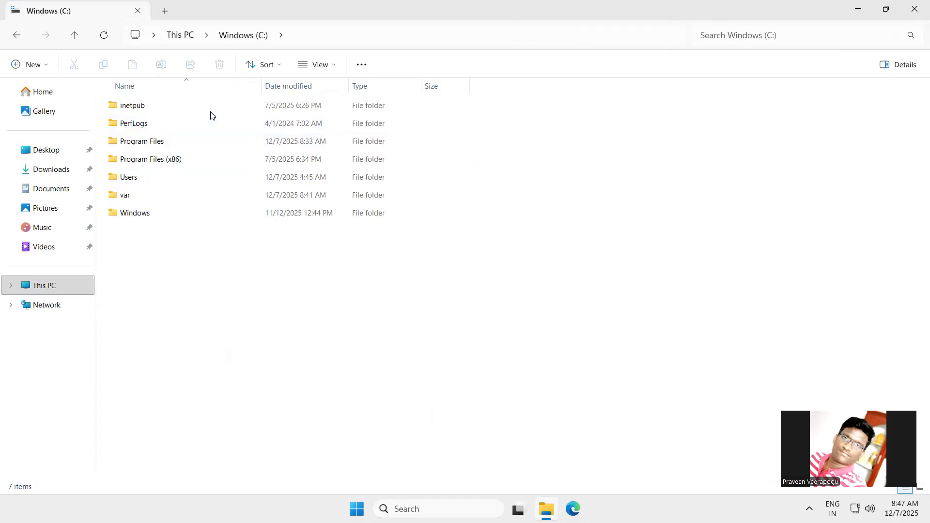
# Create a new folder named praveenstats in the root of the C: drive
pyautogui.rightClick(557, 218)
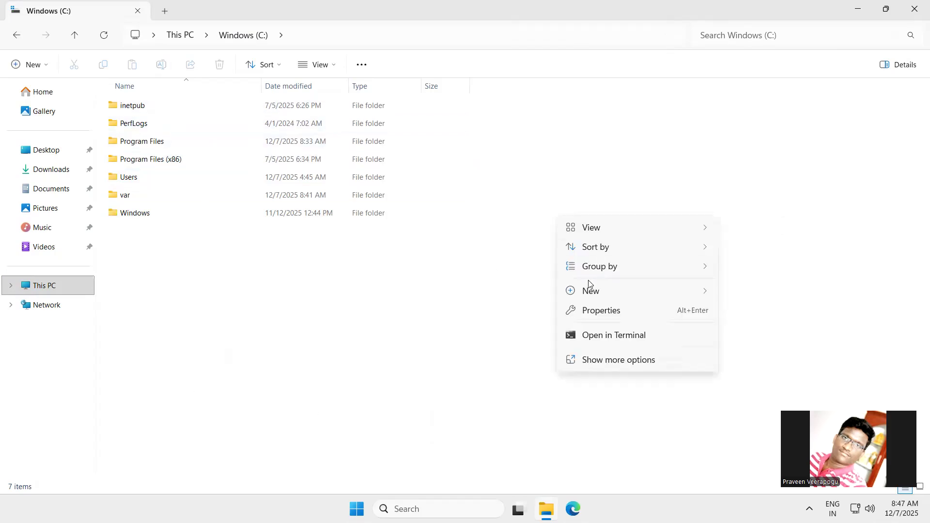
pyautogui.moveTo(606, 294)
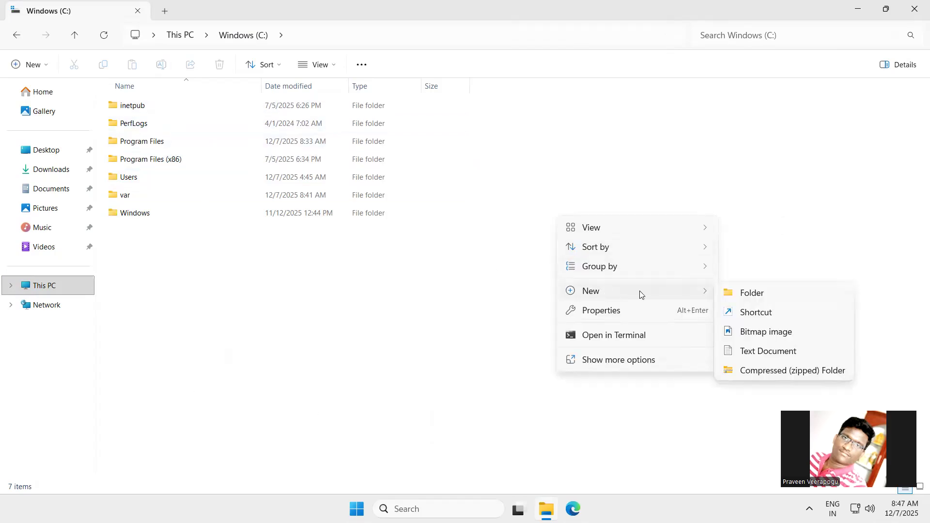
pyautogui.click(732, 294)
pyautogui.press('BackSpace')
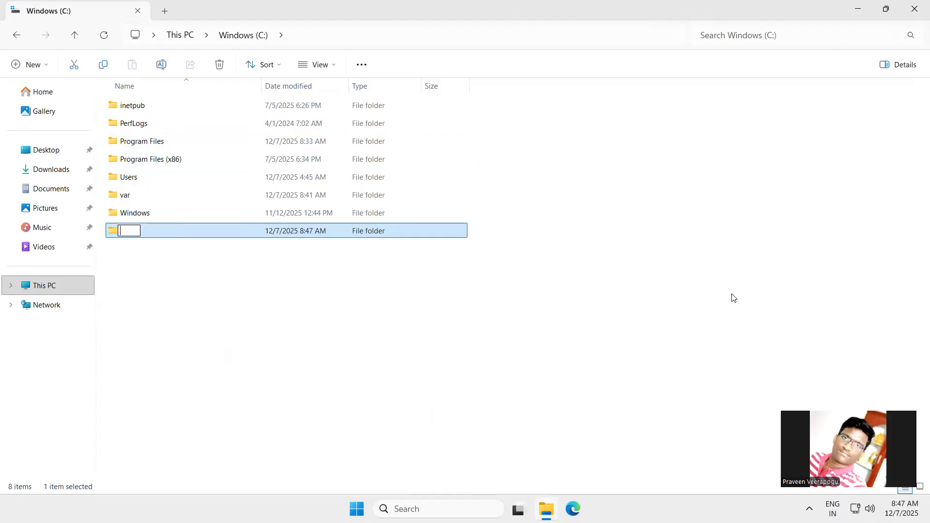
pyautogui.write('praveenstats')
pyautogui.press('Return')
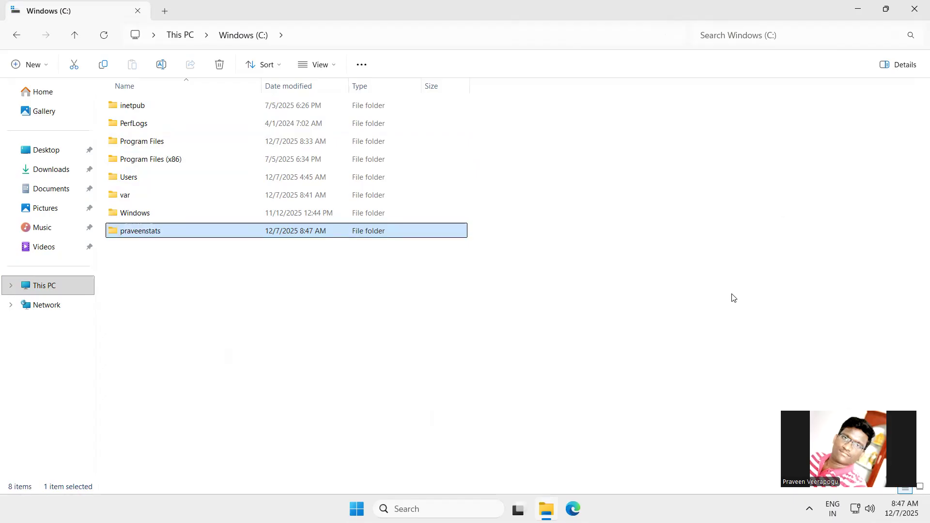
pyautogui.click(433, 345)
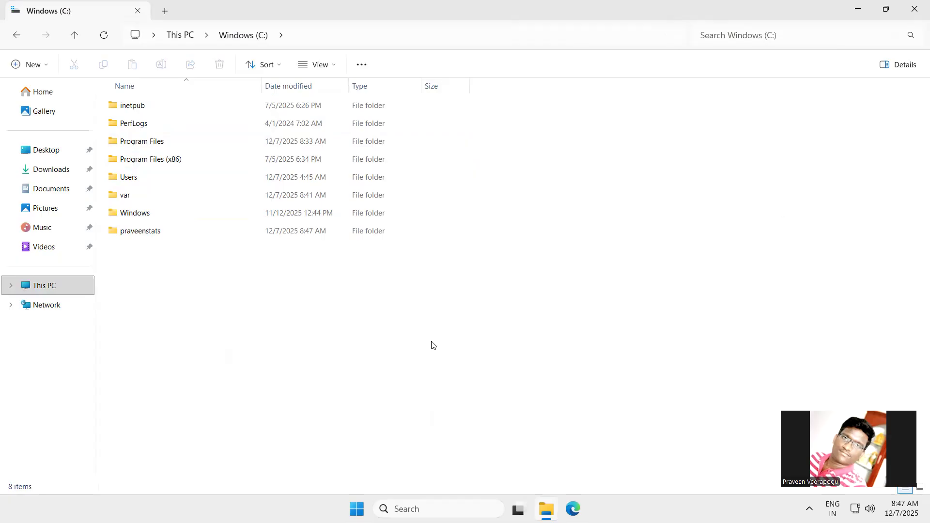
# Open the praveenstats folder and create a text document named praveen.txt in it
pyautogui.doubleClick(229, 232)
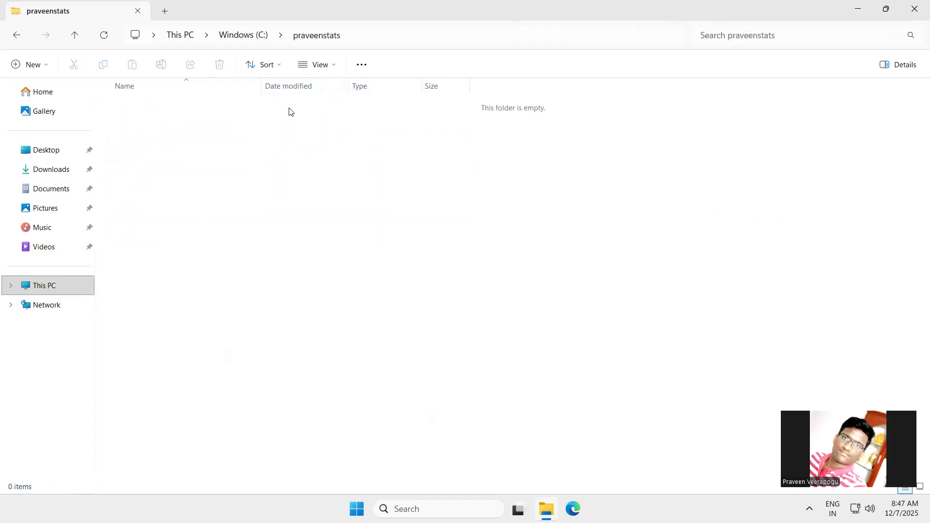
pyautogui.rightClick(415, 220)
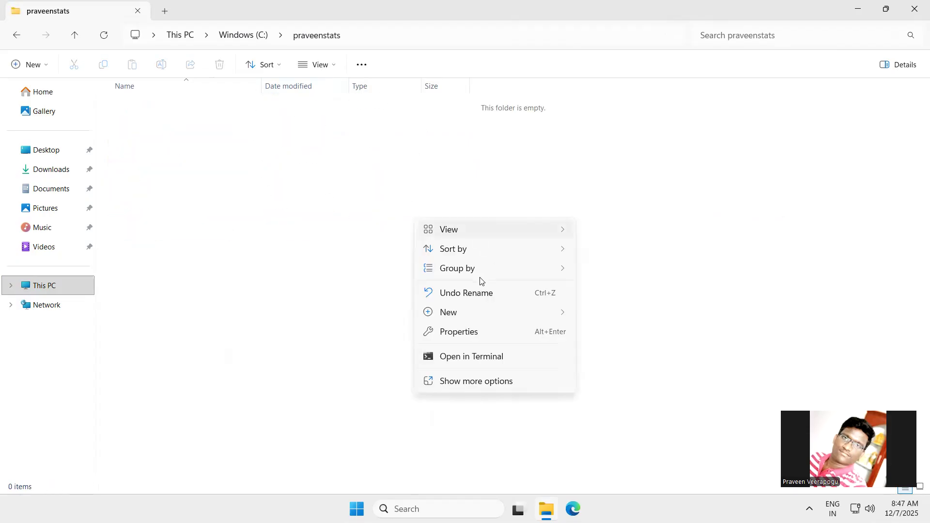
pyautogui.moveTo(459, 316)
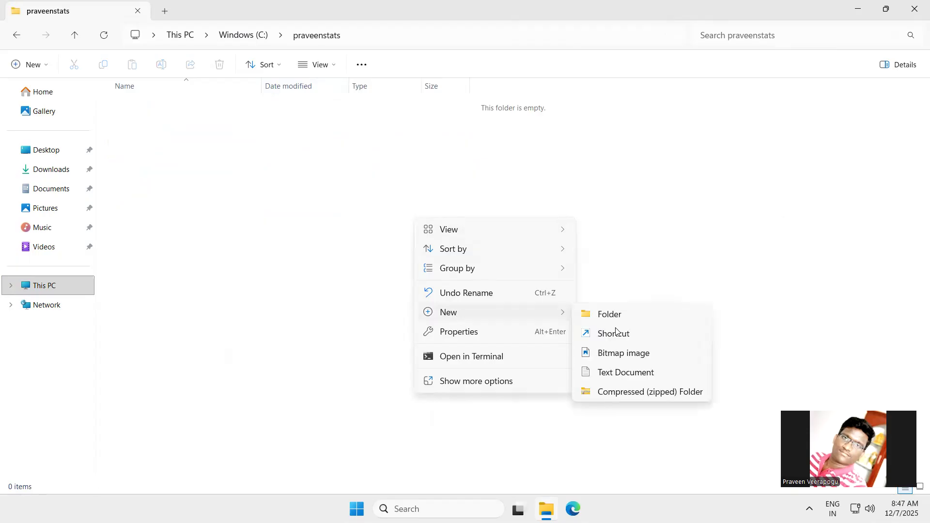
pyautogui.click(614, 377)
pyautogui.press('BackSpace')
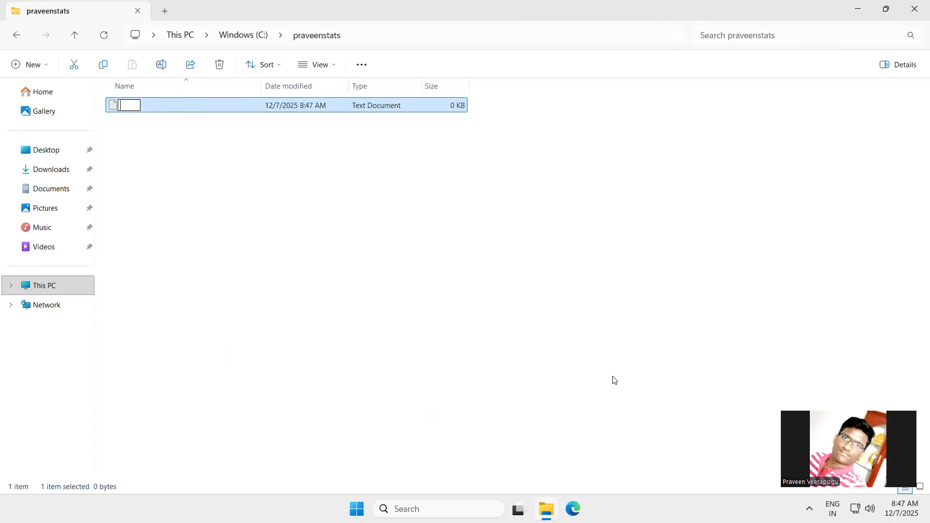
pyautogui.write('praveen.txt')
pyautogui.press('Return')
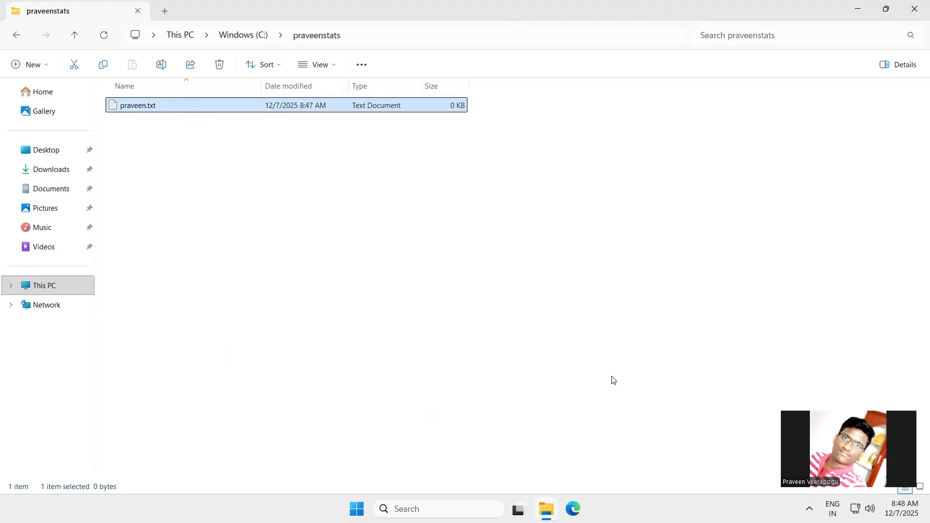
# Duplicate praveen.txt within the praveenstats folder to make six copies
pyautogui.rightClick(348, 110)
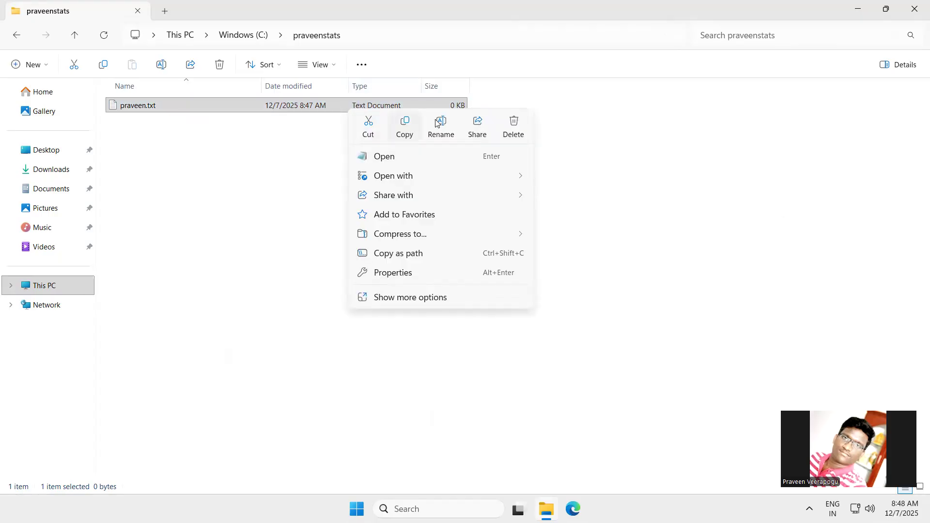
pyautogui.click(405, 128)
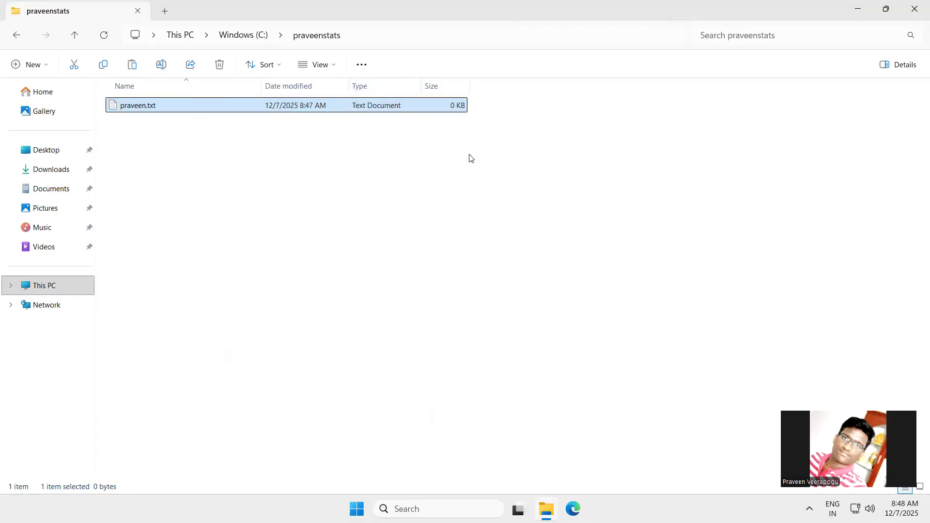
pyautogui.click(132, 67)
pyautogui.click(132, 68)
pyautogui.click(132, 68)
pyautogui.click(132, 68)
pyautogui.click(132, 68)
pyautogui.click(132, 67)
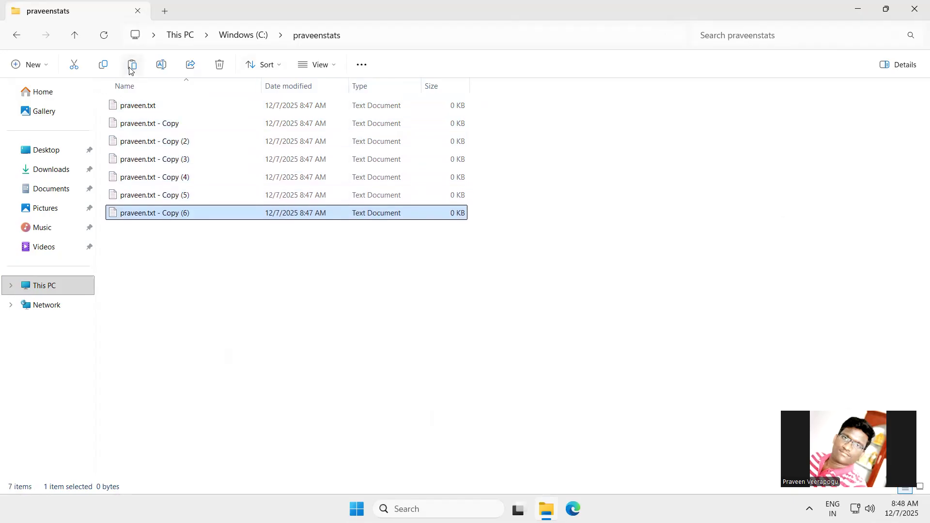
pyautogui.click(203, 289)
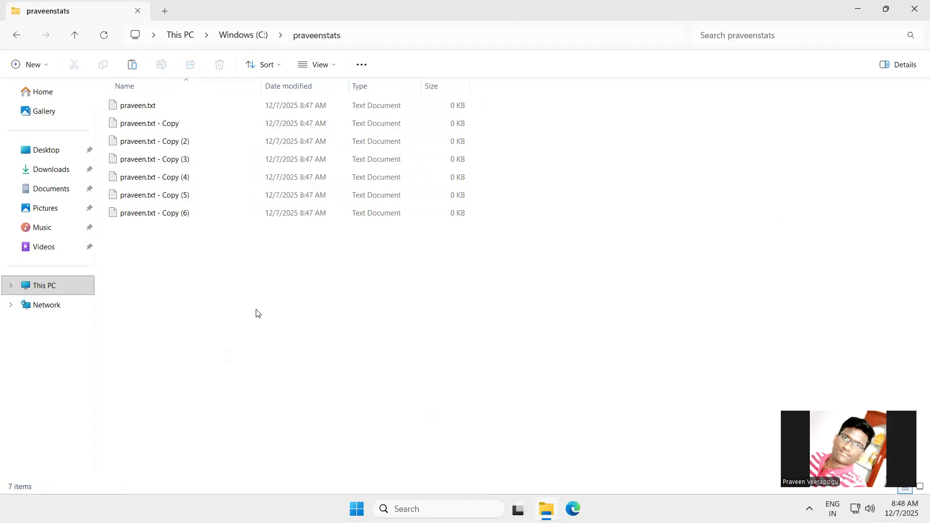
# Select all the text files in the praveenstats folder to check their count, and clear the selection
pyautogui.click(159, 105)
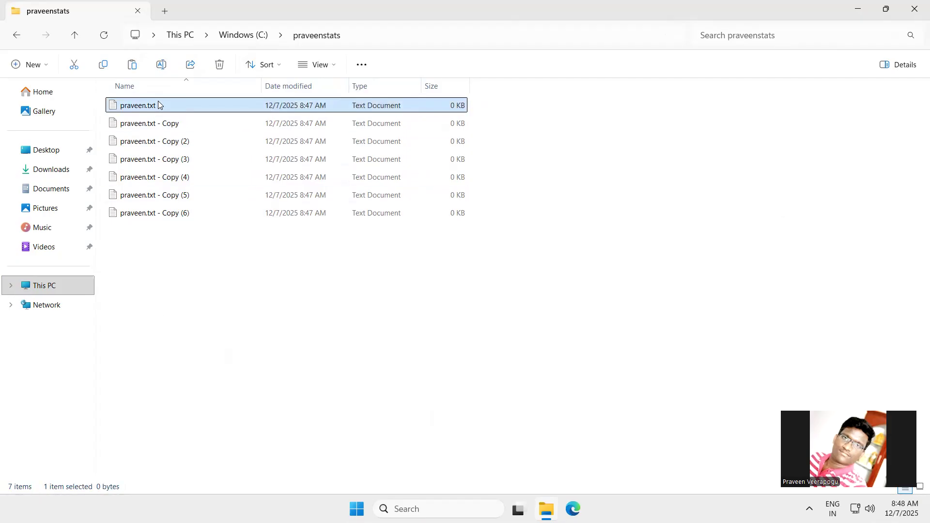
pyautogui.hotkey('shift', 'Down')
pyautogui.hotkey('shift', 'Down')
pyautogui.hotkey('shift', 'Down')
pyautogui.hotkey('shift', 'Down')
pyautogui.hotkey('shift', 'Down')
pyautogui.hotkey('shift', 'Down')
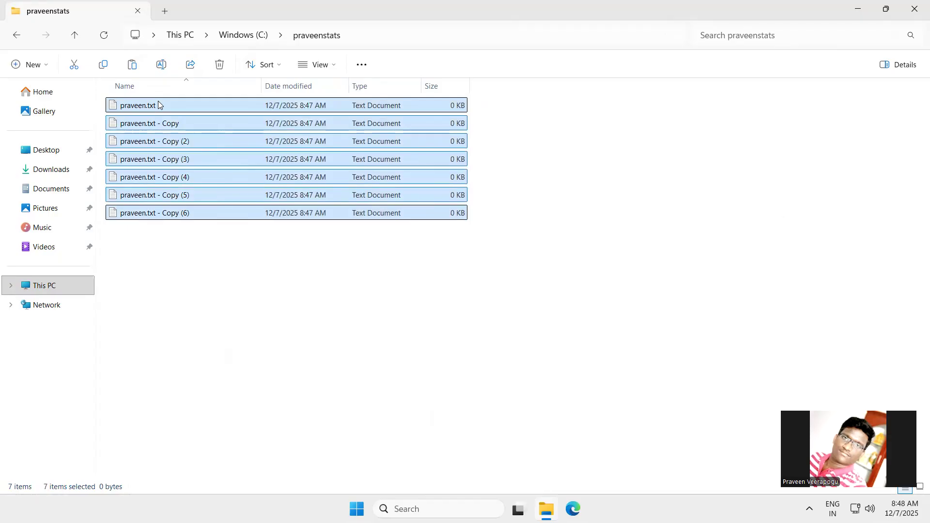
pyautogui.click(317, 276)
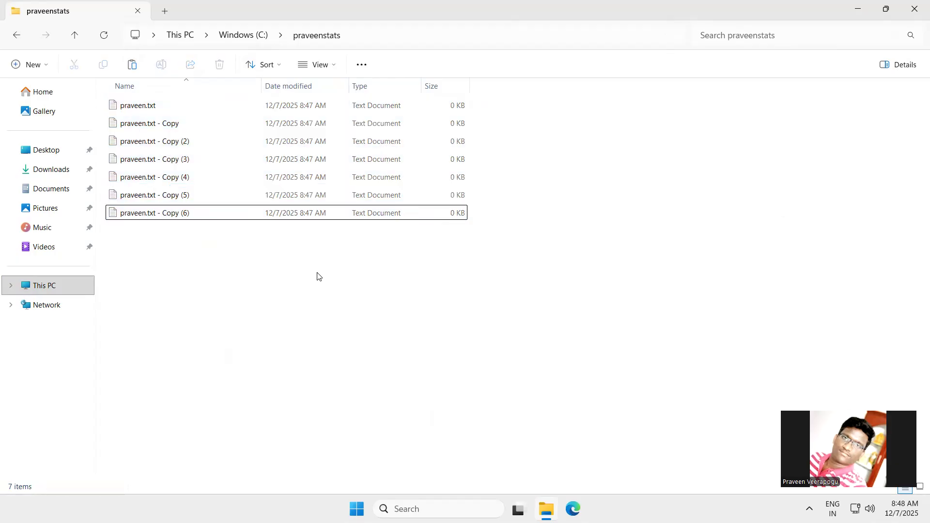
# Create a subfolder named praveentxts inside the praveenstats folder
pyautogui.rightClick(410, 242)
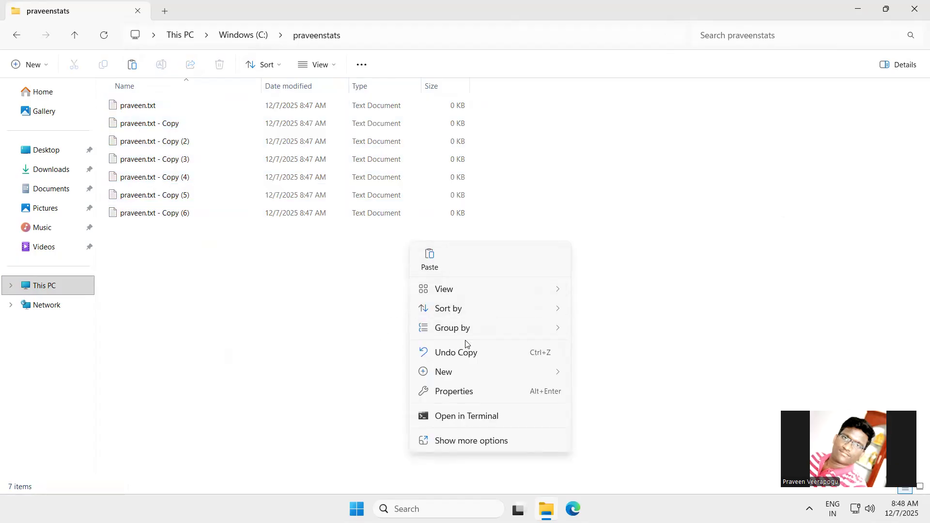
pyautogui.moveTo(546, 376)
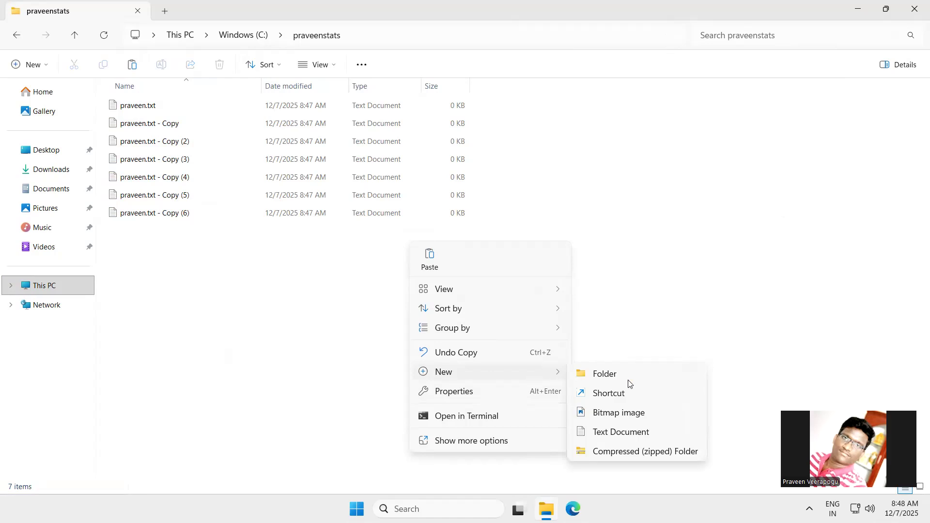
pyautogui.click(664, 378)
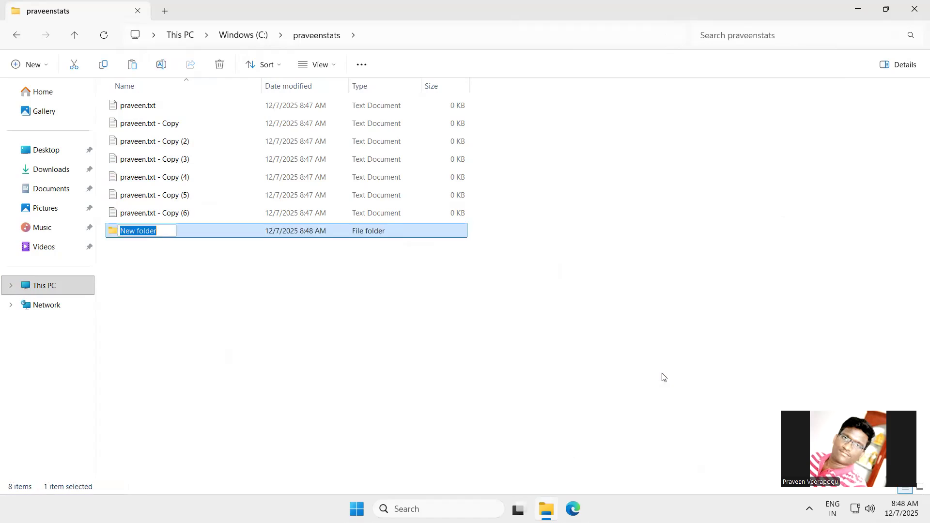
pyautogui.write('pr')
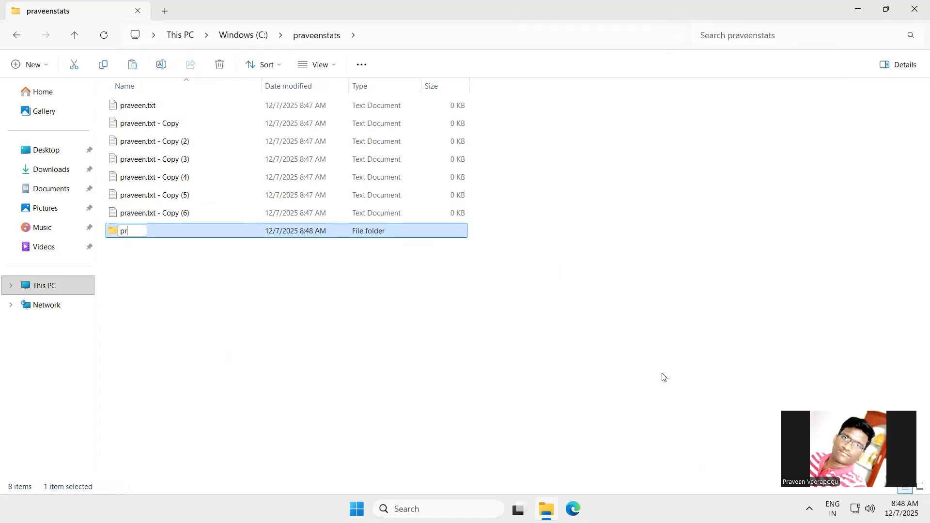
pyautogui.write('aveentxts')
pyautogui.press('Return')
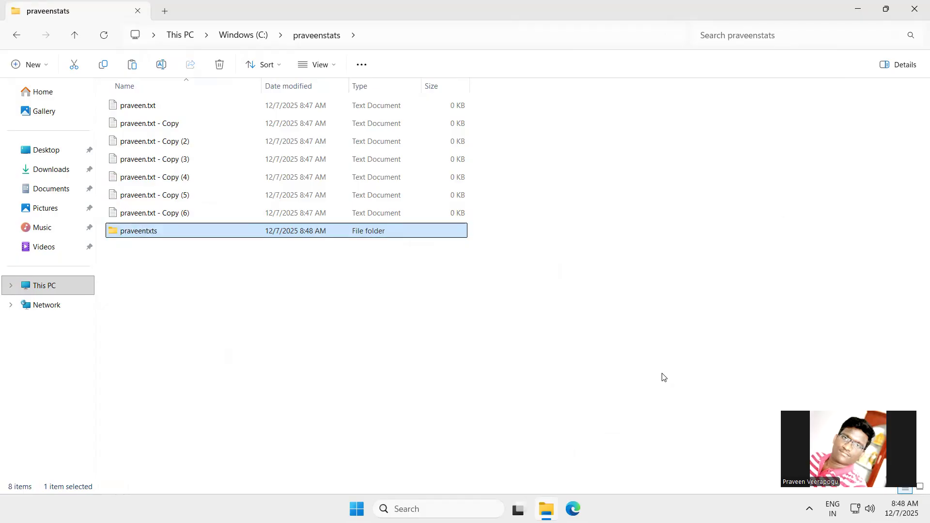
pyautogui.click(332, 322)
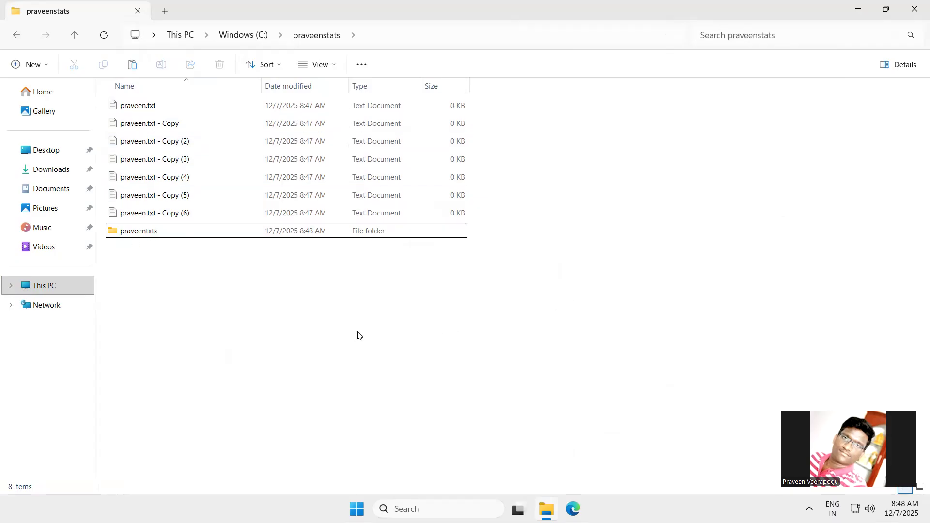
# Copy the full folder path C:\praveenstats from File Explorer
pyautogui.click(472, 40)
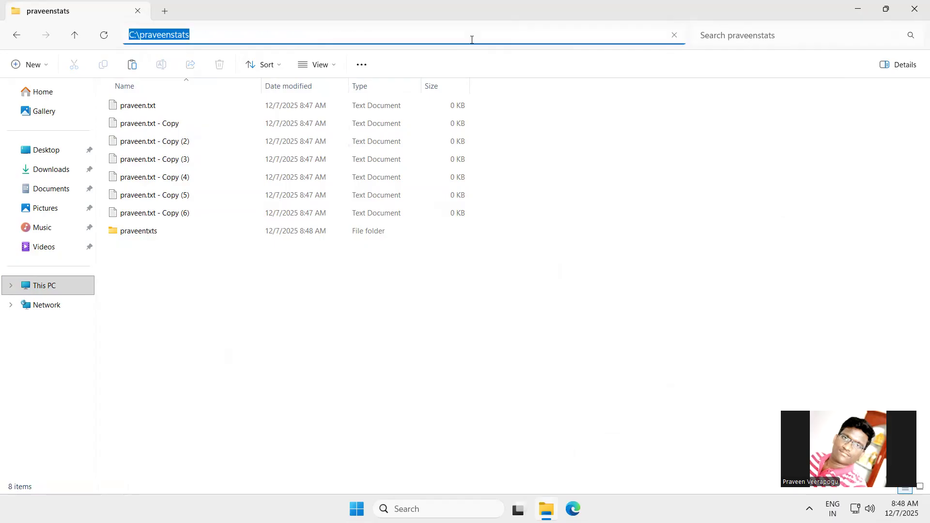
pyautogui.click(472, 39)
pyautogui.hotkey('ctrl', 'a')
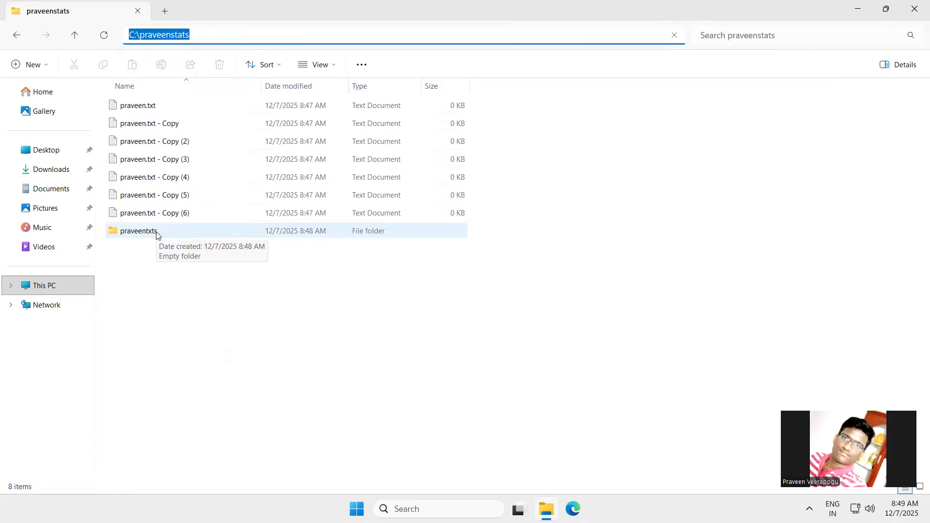
pyautogui.click(293, 43)
pyautogui.hotkey('ctrl', 'a')
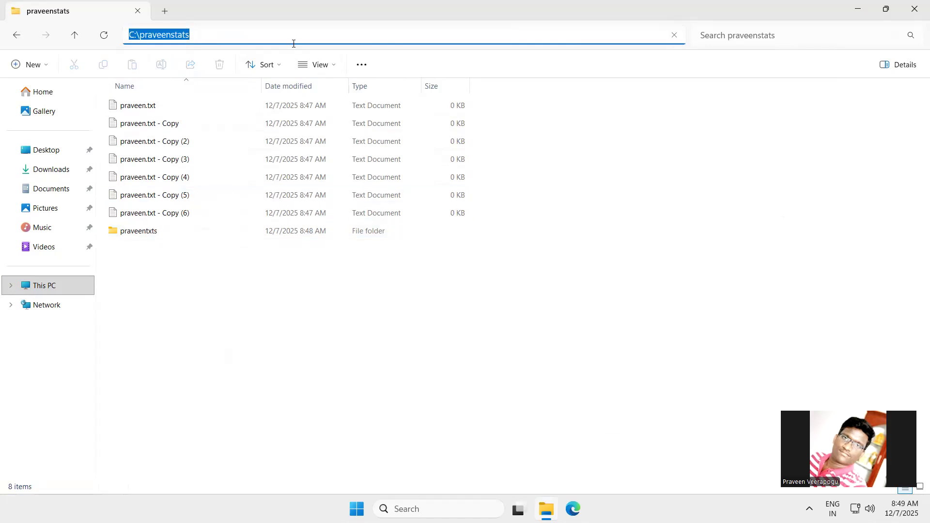
pyautogui.moveTo(616, 56)
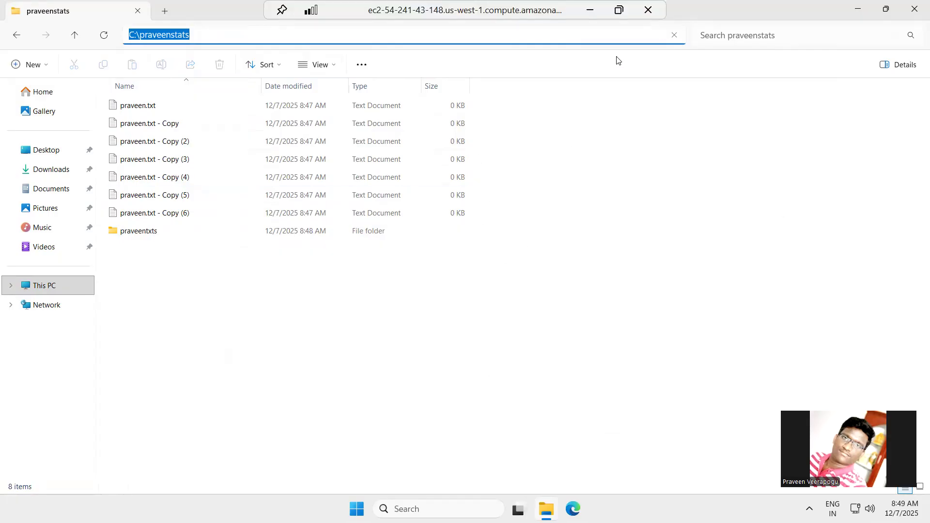
# Return to the local browser, set the check's path to C:\praveenstats/* and choose Local as the file system
pyautogui.click(590, 11)
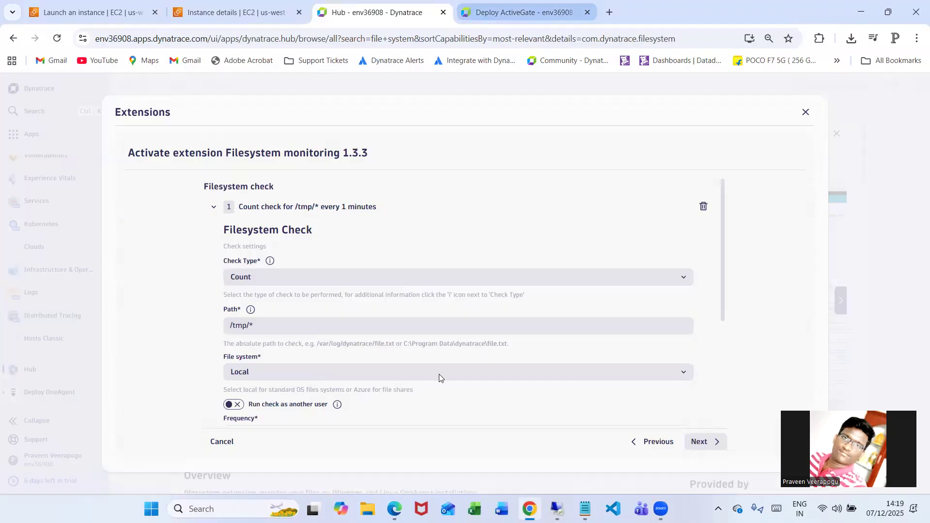
pyautogui.tripleClick(273, 329)
pyautogui.hotkey('ctrl', 'v')
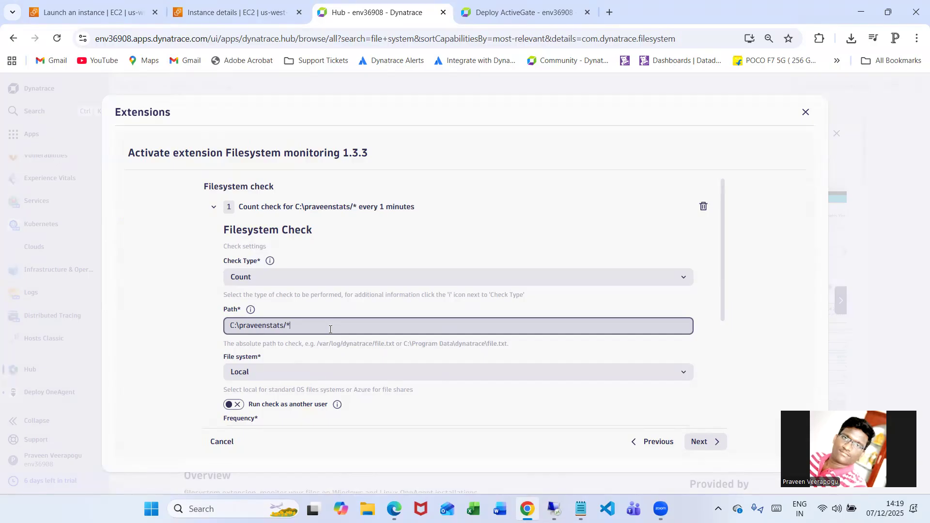
pyautogui.click(437, 369)
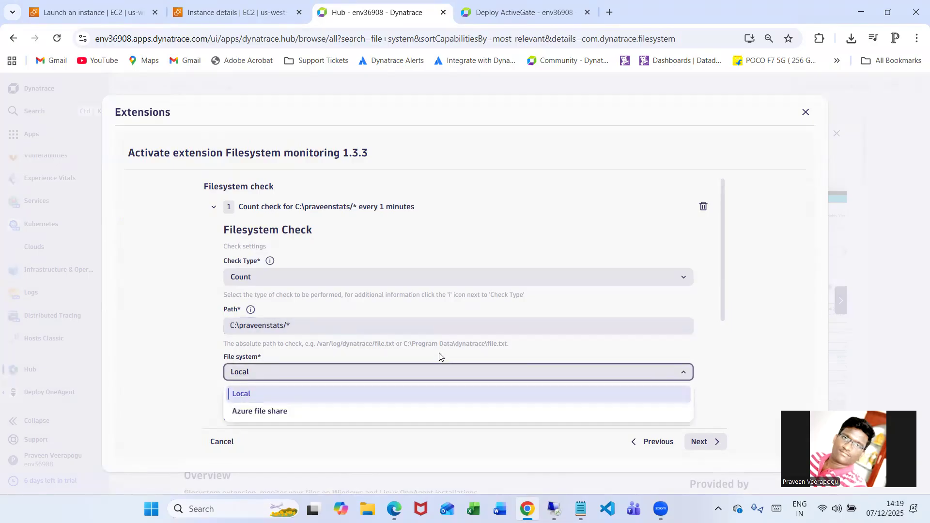
pyautogui.click(242, 393)
# Enable the check's schedule and switch off Tuesday, Friday and Sunday
pyautogui.scroll(-3, 436, 343)
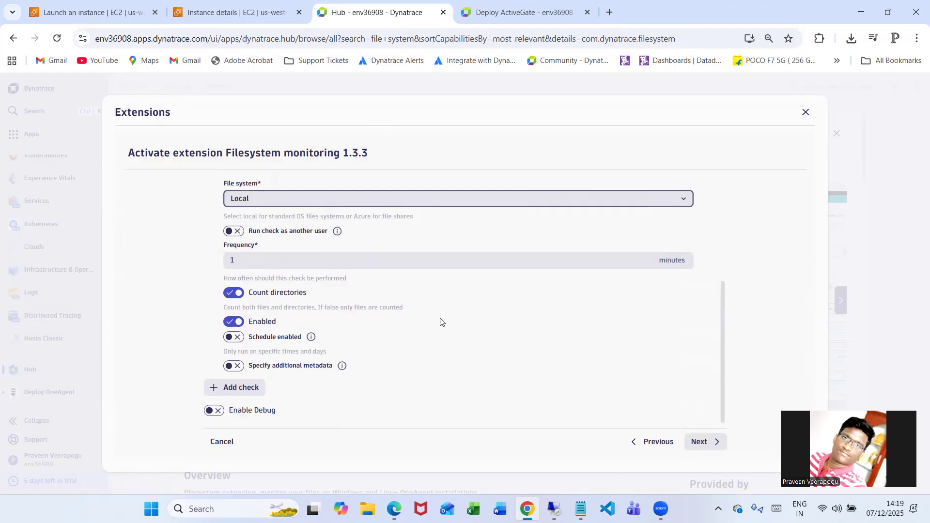
pyautogui.click(236, 338)
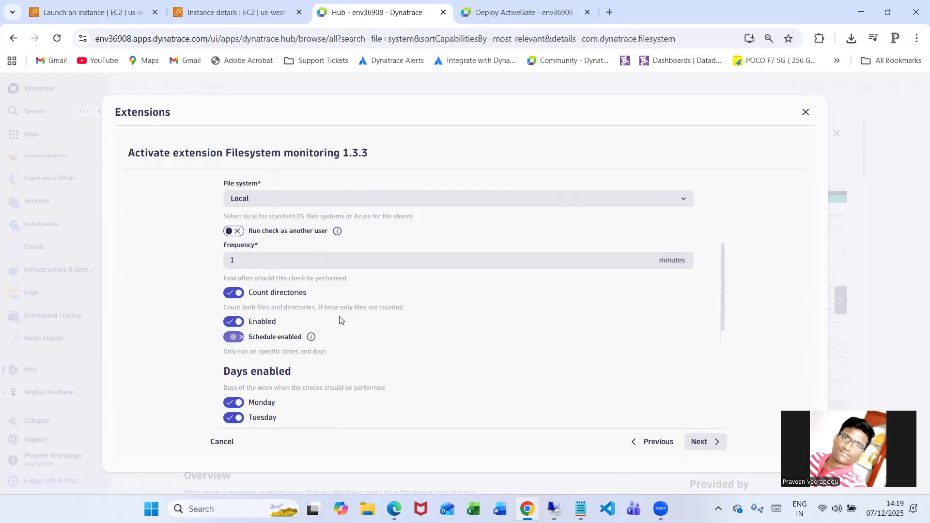
pyautogui.scroll(-3, 376, 307)
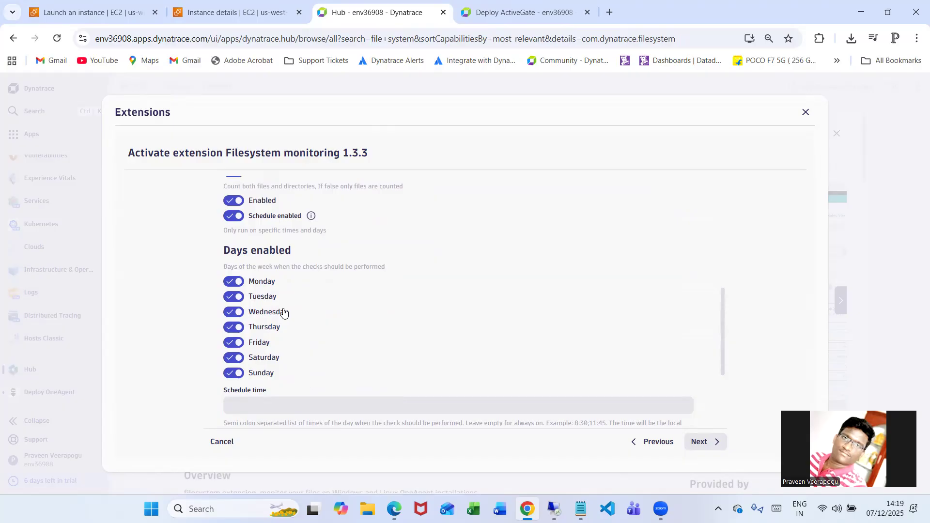
pyautogui.click(233, 298)
pyautogui.click(232, 345)
pyautogui.click(279, 374)
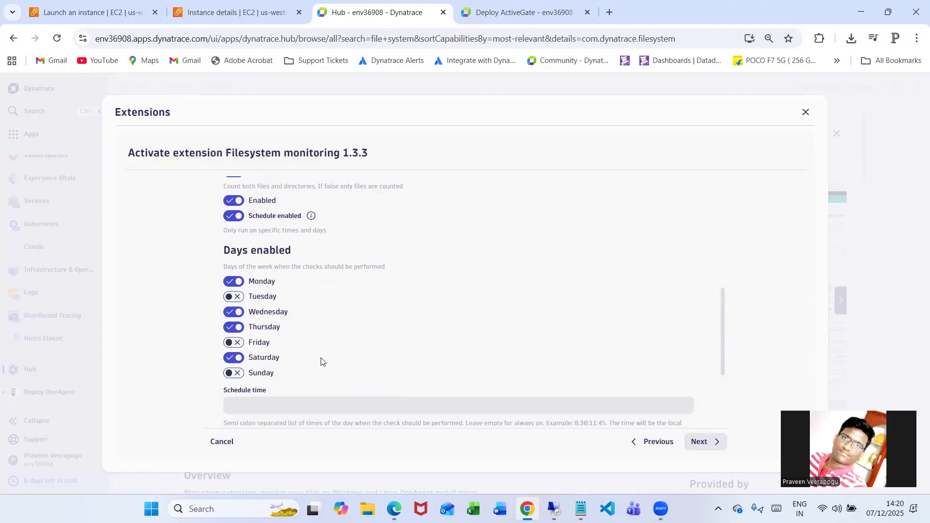
# Review the schedule time and duration options, and disable the check's schedule
pyautogui.scroll(-3, 321, 361)
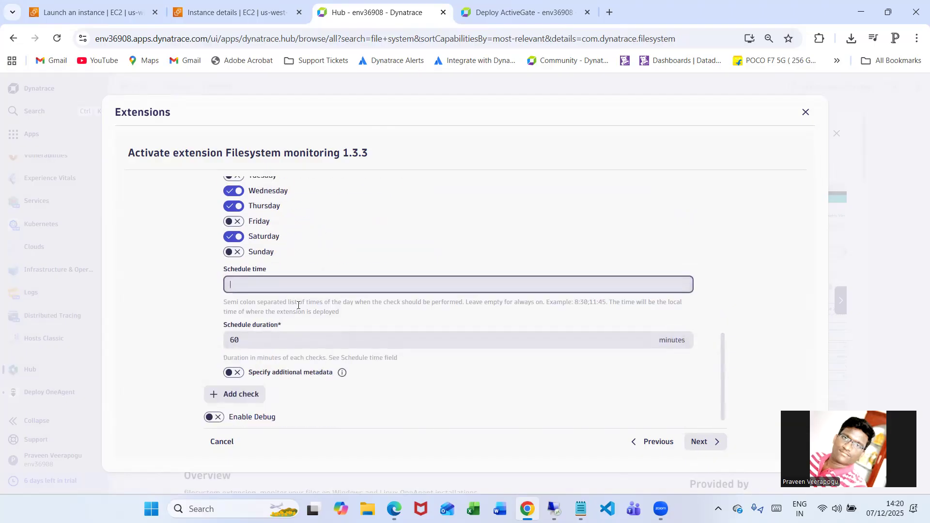
pyautogui.scroll(3, 297, 306)
pyautogui.scroll(-3, 380, 272)
pyautogui.click(231, 290)
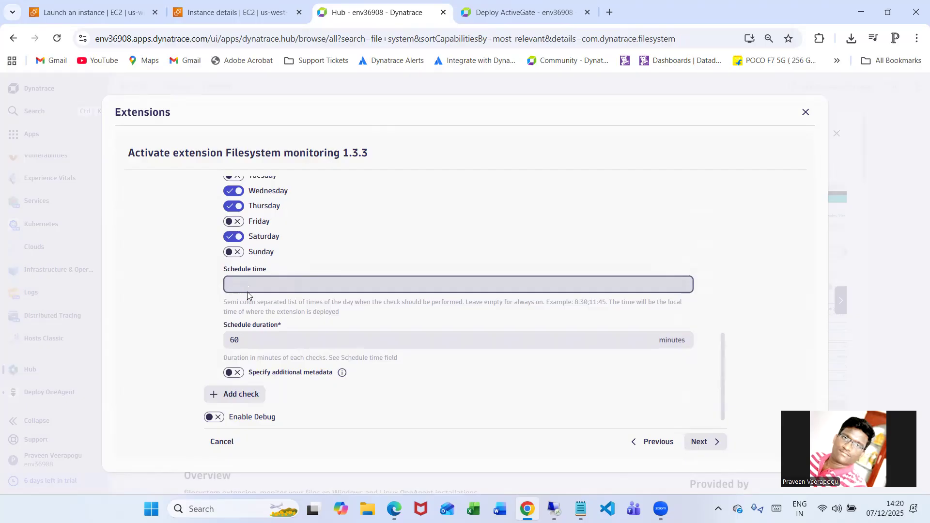
pyautogui.scroll(5, 252, 340)
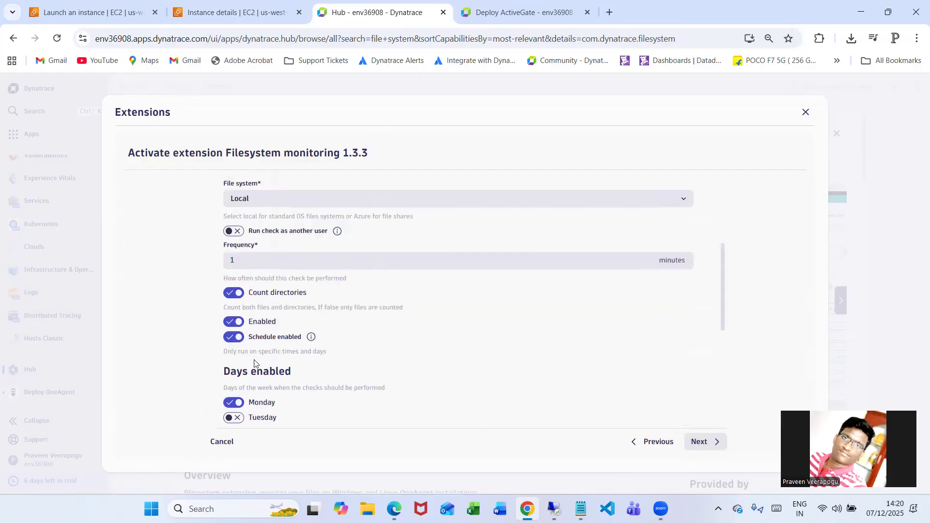
pyautogui.click(234, 337)
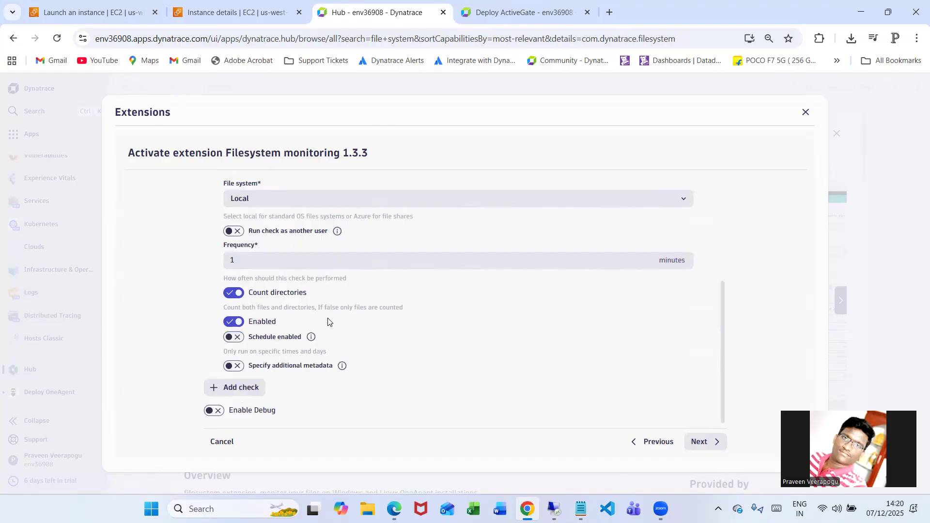
# Set the file count check's frequency to 5 minutes
pyautogui.scroll(3, 457, 335)
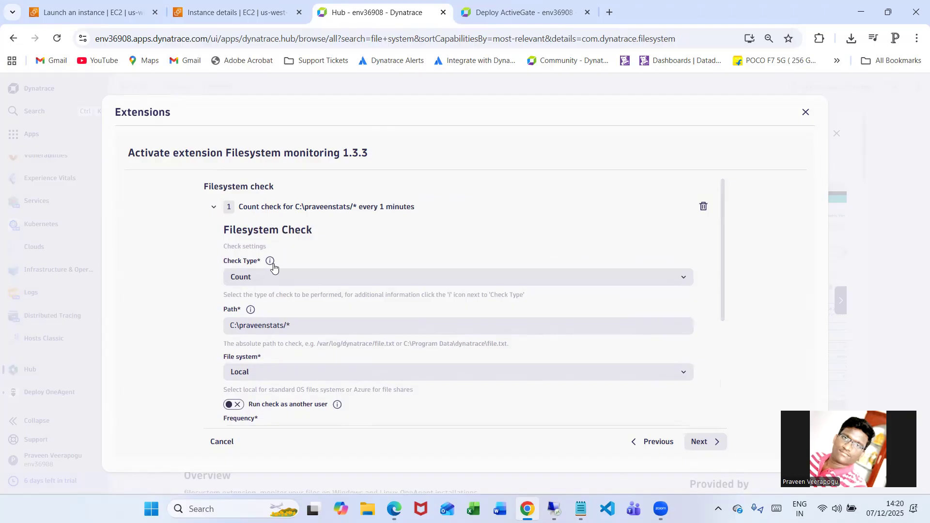
pyautogui.scroll(-2, 339, 266)
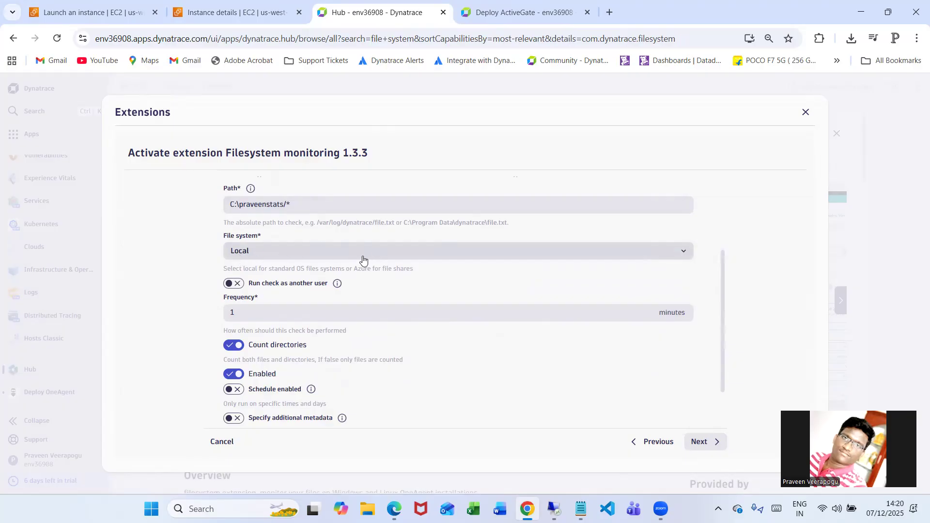
pyautogui.scroll(-1, 364, 260)
pyautogui.click(483, 264)
pyautogui.press('BackSpace')
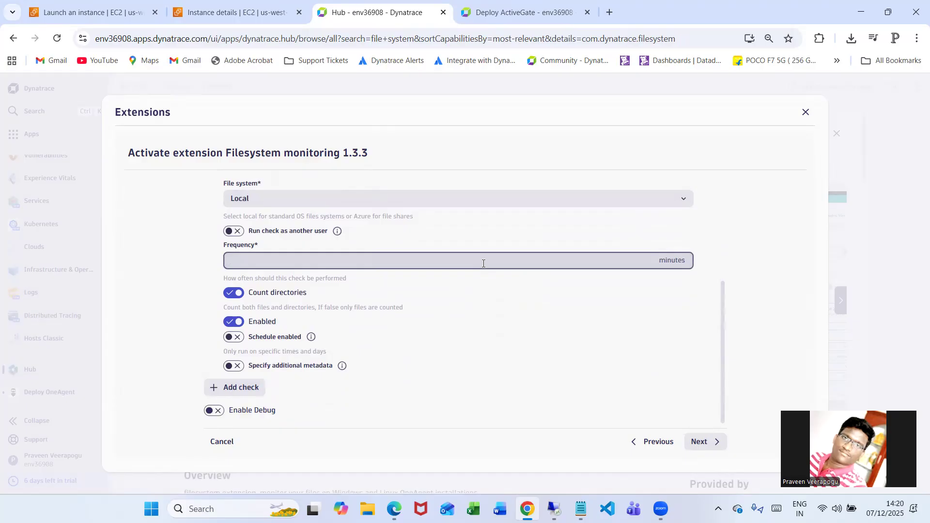
pyautogui.click(509, 284)
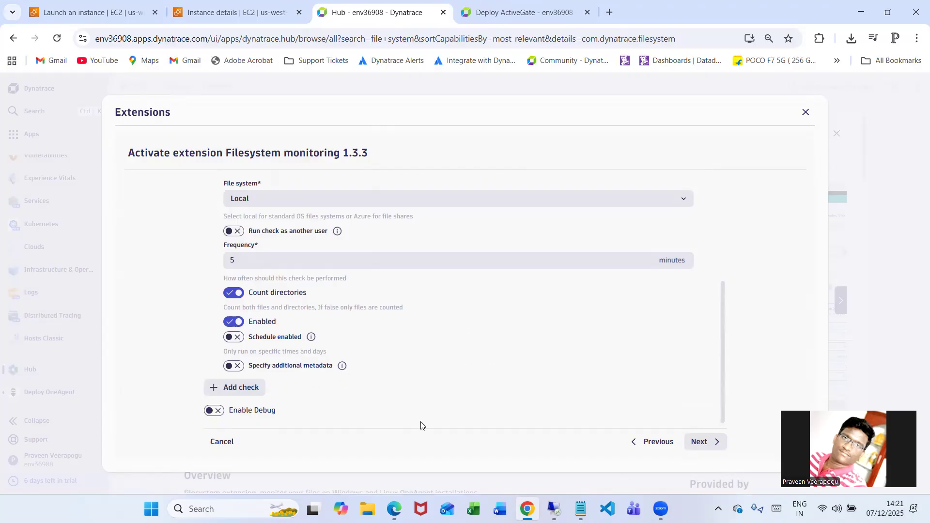
# Describe the configuration as "Veerpedia File Count", save it and dismiss the confirmation
pyautogui.click(706, 444)
pyautogui.click(405, 200)
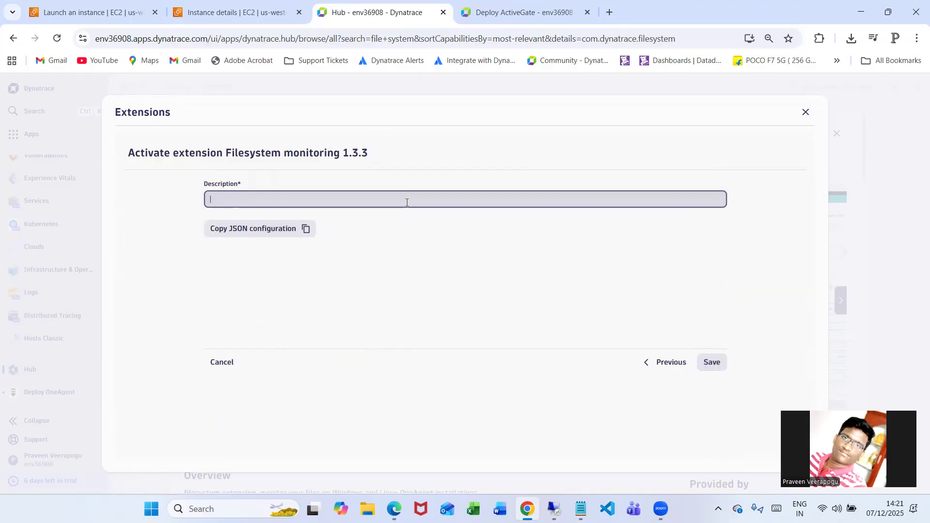
pyautogui.write('Veerpedi')
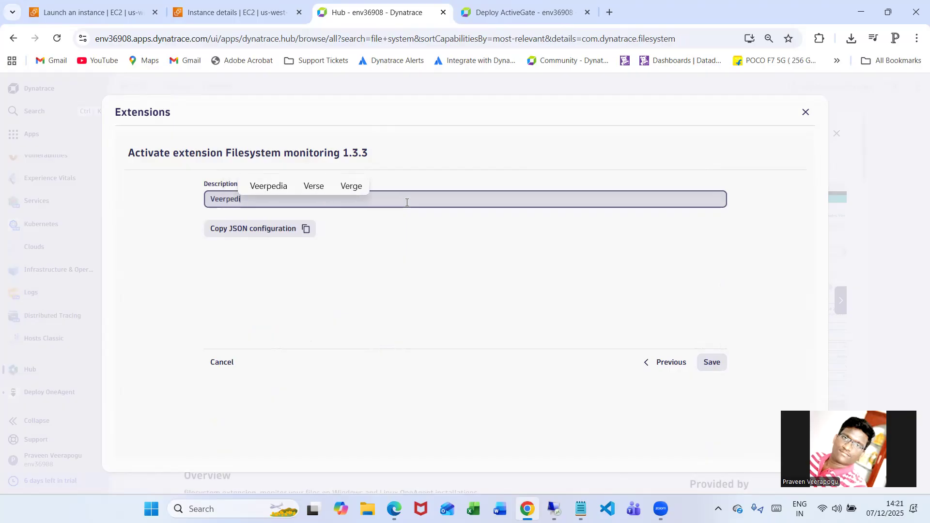
pyautogui.write('a Fi')
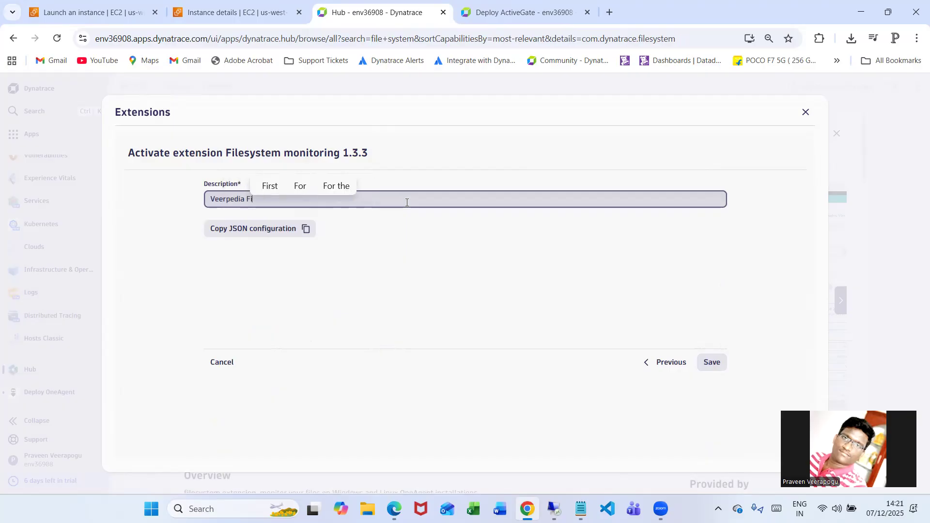
pyautogui.write('le Count')
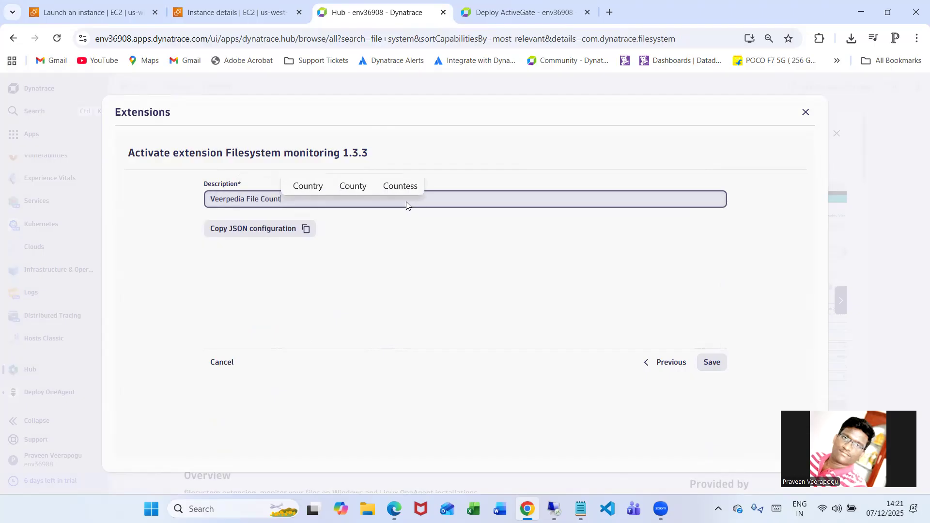
pyautogui.click(714, 363)
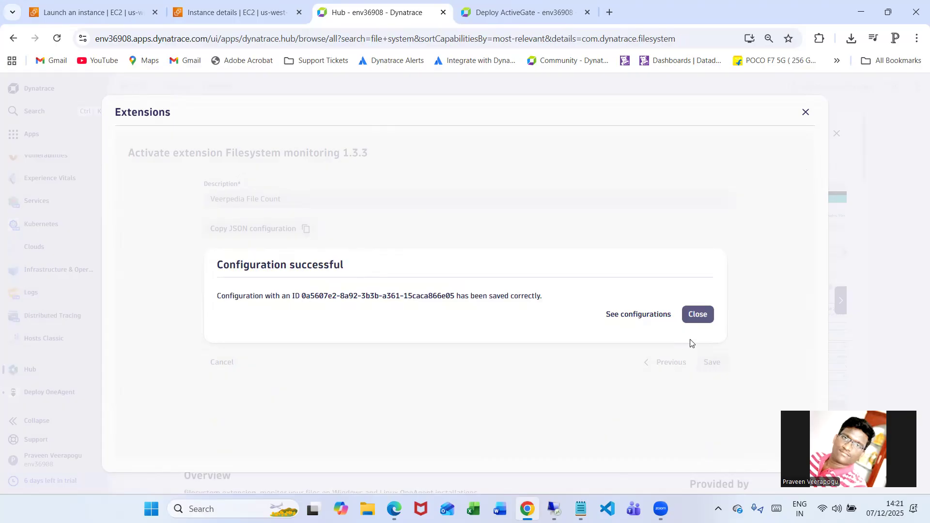
pyautogui.click(698, 315)
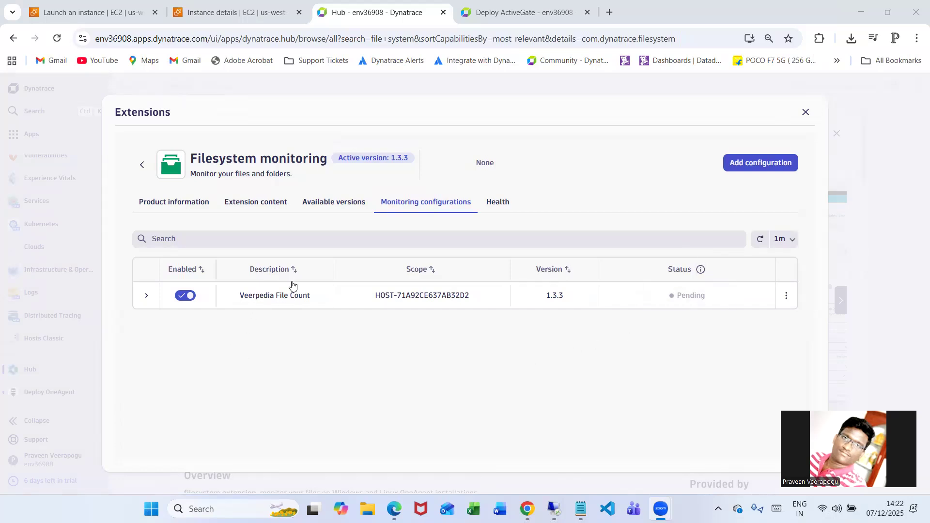
# Refresh the monitoring configurations list repeatedly and read the explanation of the status values
pyautogui.click(762, 240)
pyautogui.click(762, 240)
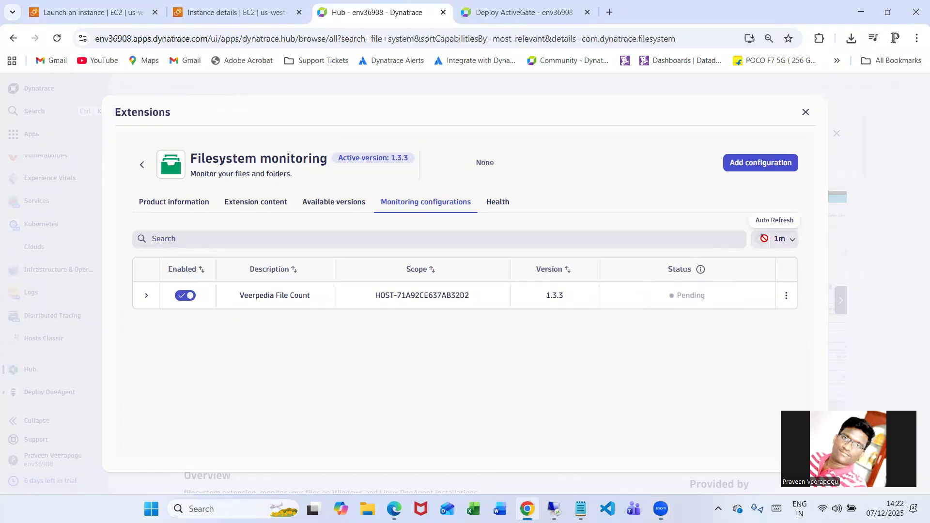
pyautogui.click(763, 239)
pyautogui.click(761, 239)
pyautogui.moveTo(698, 273)
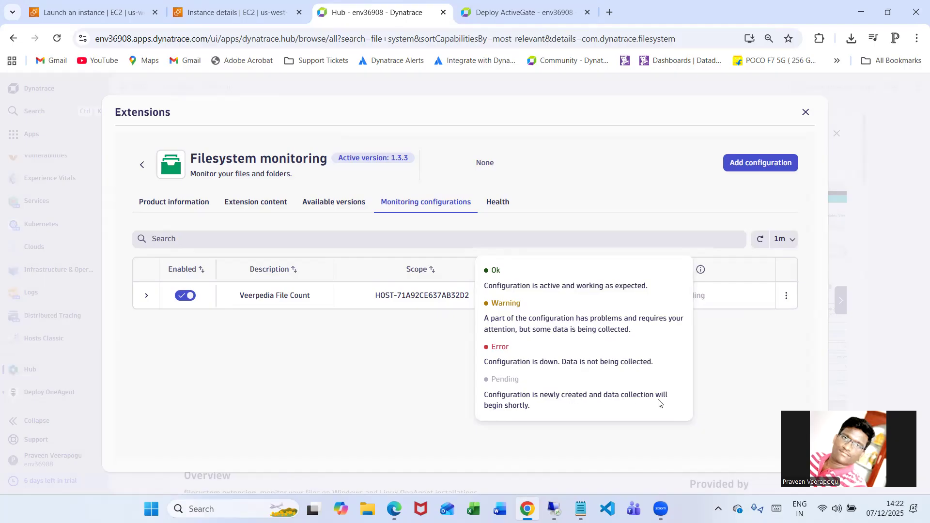
pyautogui.click(712, 380)
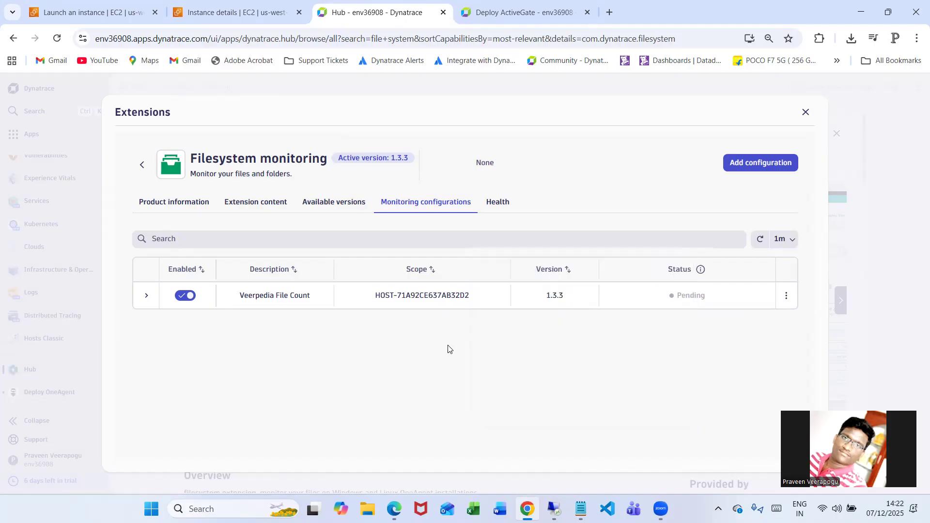
pyautogui.click(761, 240)
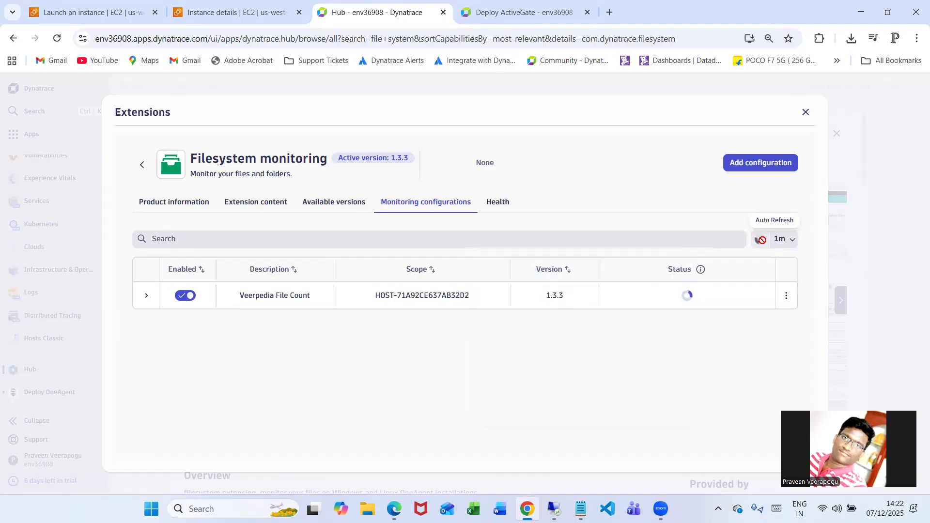
# Reload the page, reopen the Filesystem monitoring configurations and expand the details of Veerpedia File Count
pyautogui.click(57, 38)
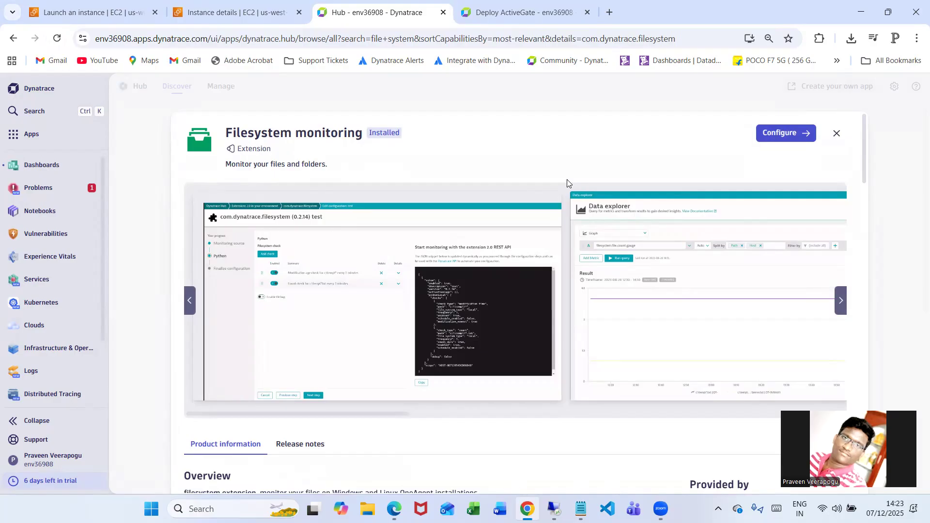
pyautogui.scroll(-3, 559, 342)
pyautogui.scroll(3, 606, 353)
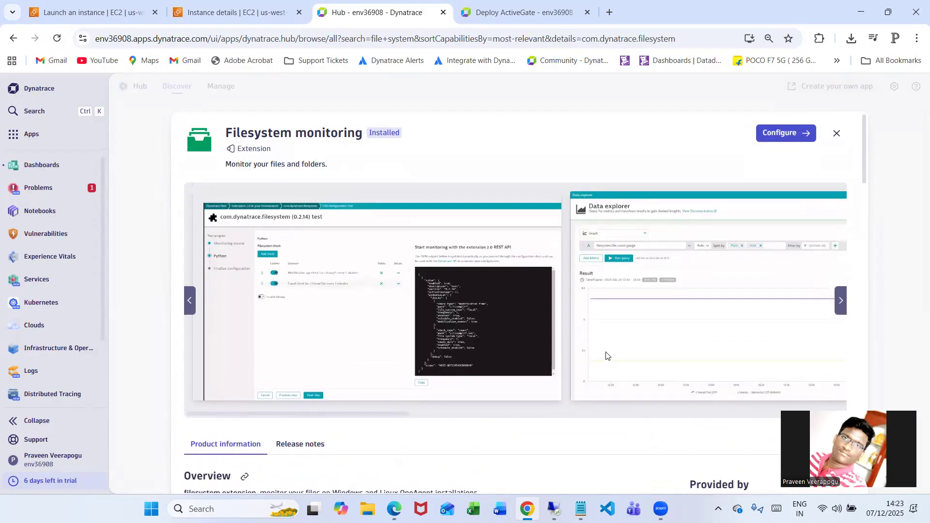
pyautogui.click(789, 141)
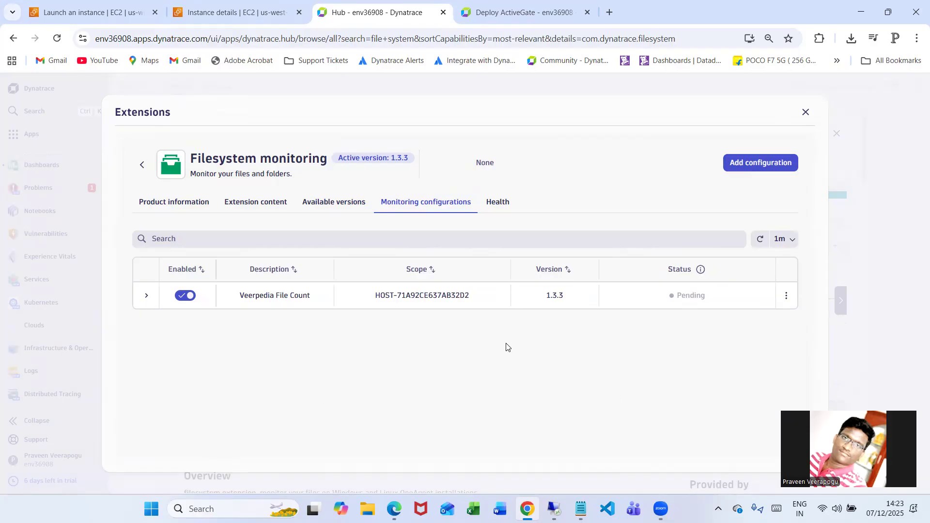
pyautogui.click(146, 296)
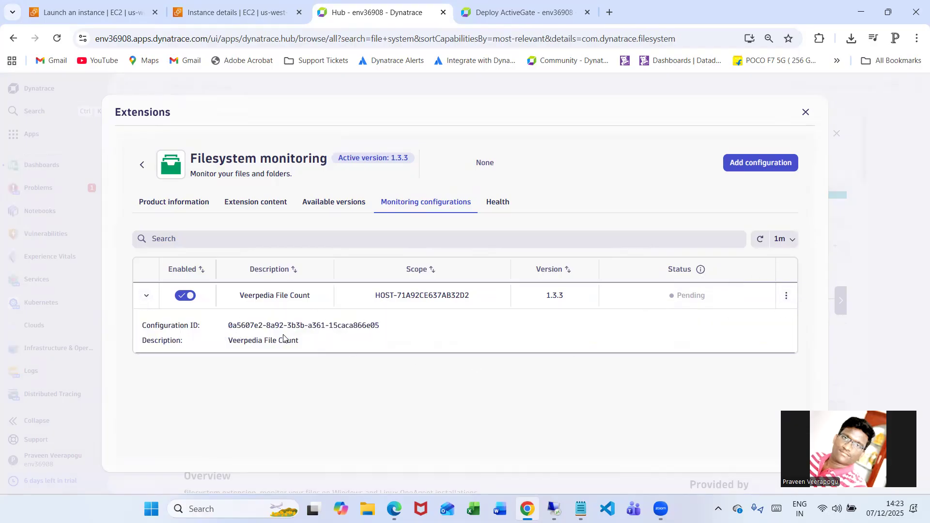
# Look through the extension's available versions, extension content and product information
pyautogui.click(333, 203)
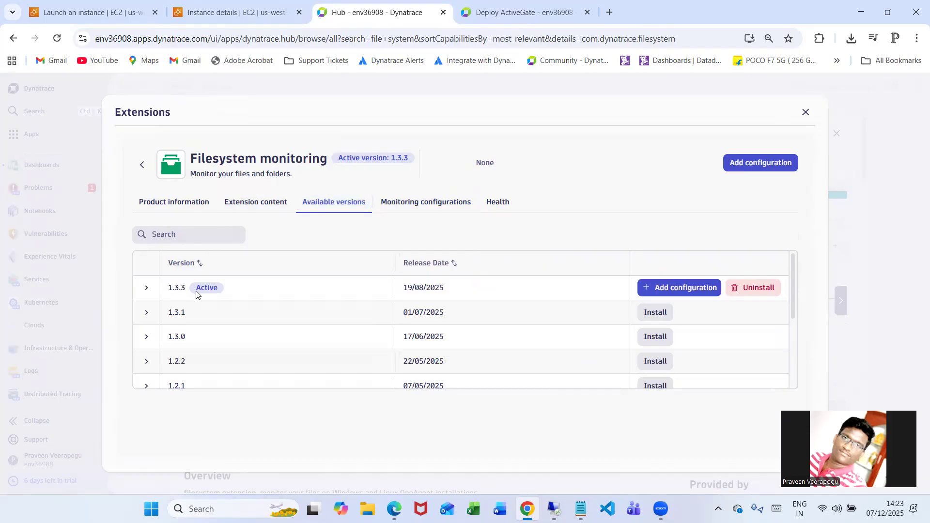
pyautogui.click(266, 203)
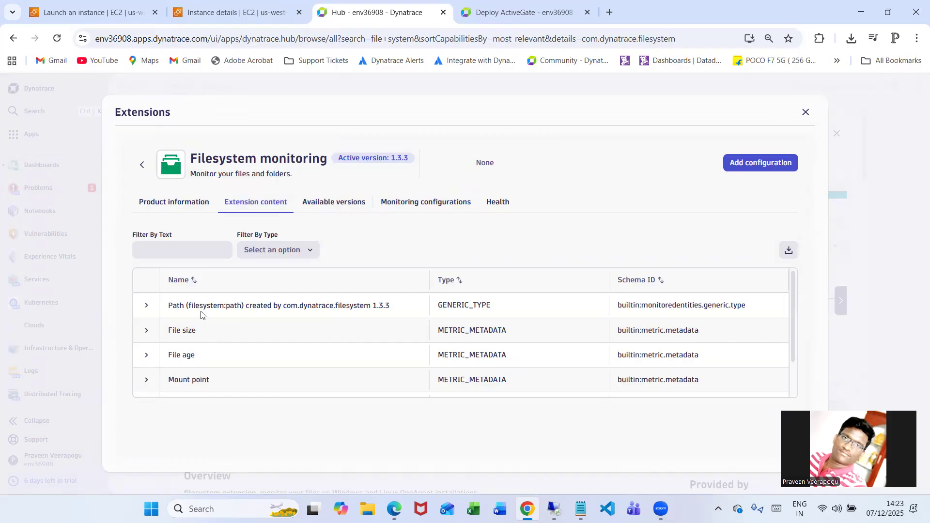
pyautogui.scroll(-1, 199, 312)
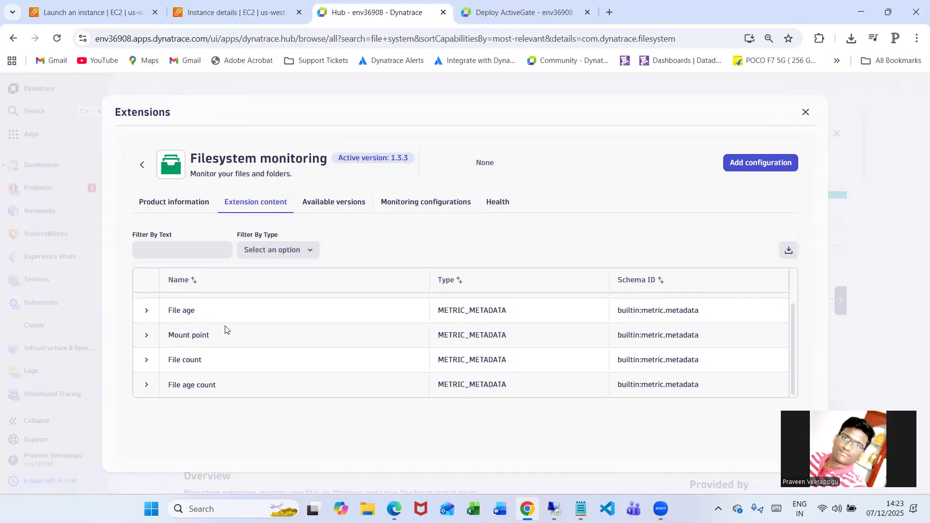
pyautogui.scroll(1, 302, 369)
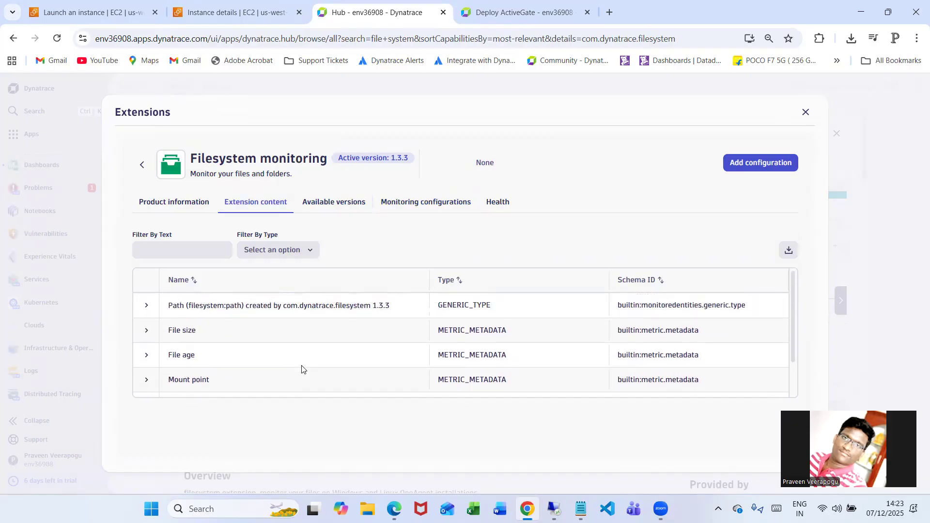
pyautogui.click(180, 210)
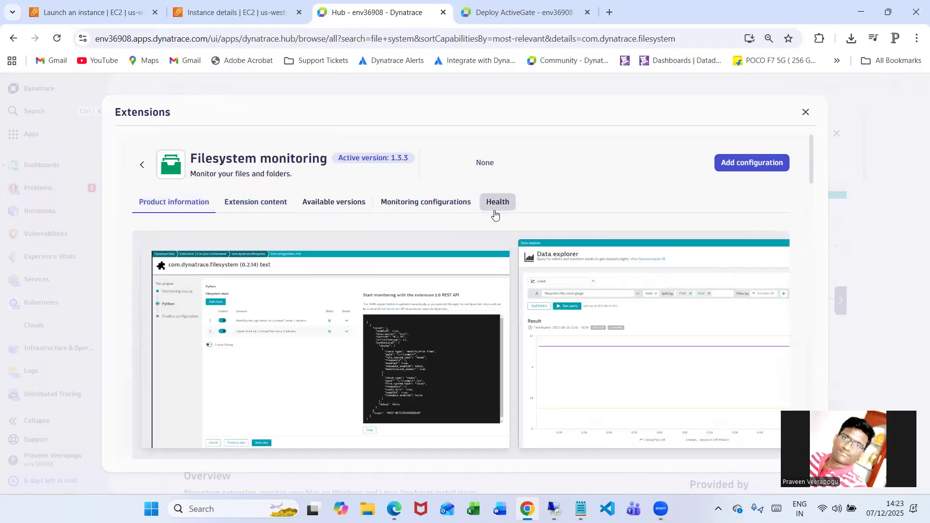
# Examine the extension's health information, including the monitoring configurations status chart
pyautogui.click(495, 203)
pyautogui.scroll(-3, 525, 349)
pyautogui.scroll(-2, 439, 288)
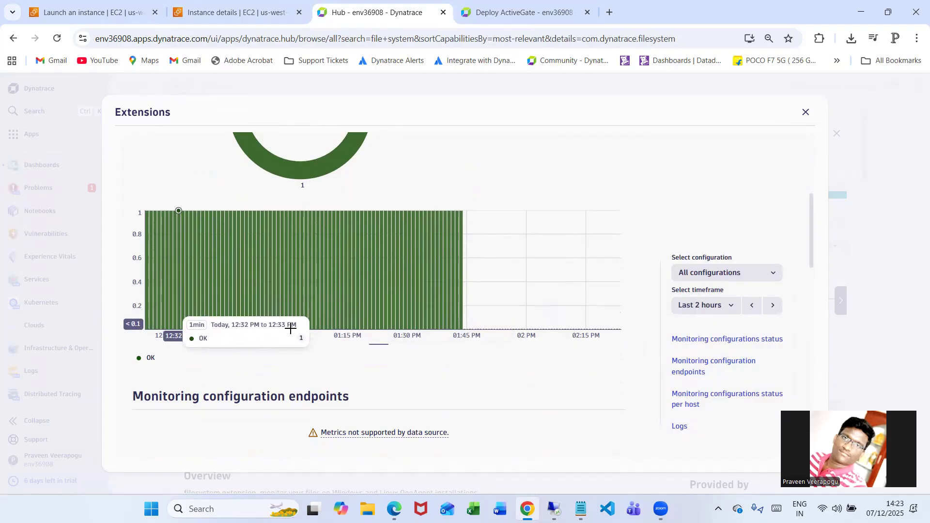
# Return to the extension's monitoring configurations list and check the status of Veerpedia File Count
pyautogui.scroll(5, 548, 374)
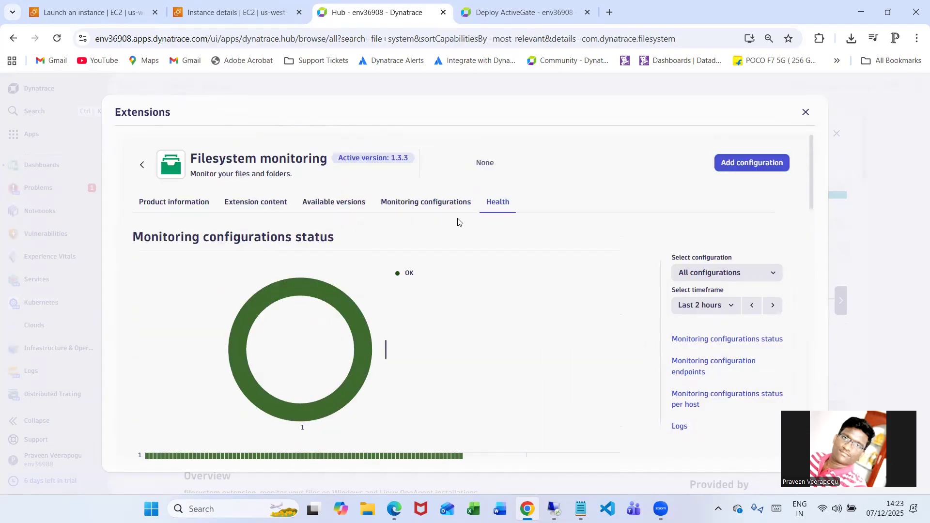
pyautogui.click(438, 205)
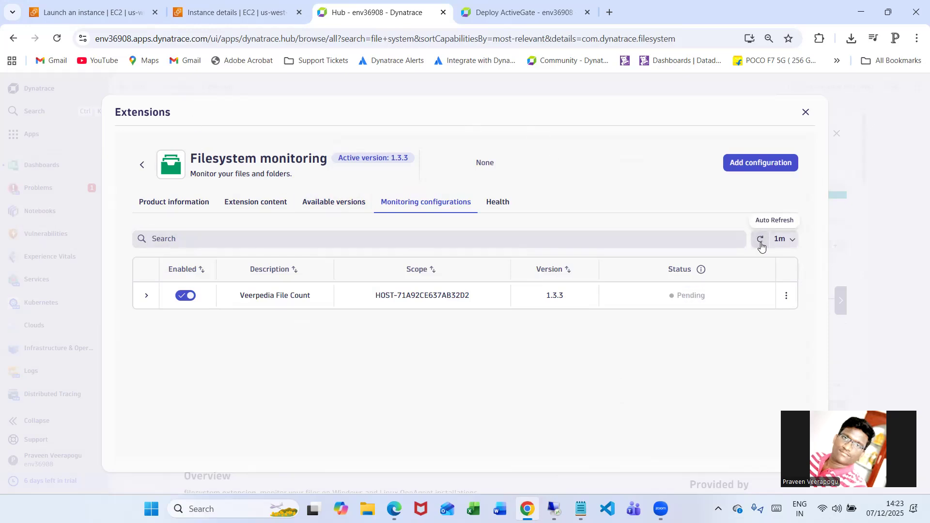
pyautogui.click(699, 19)
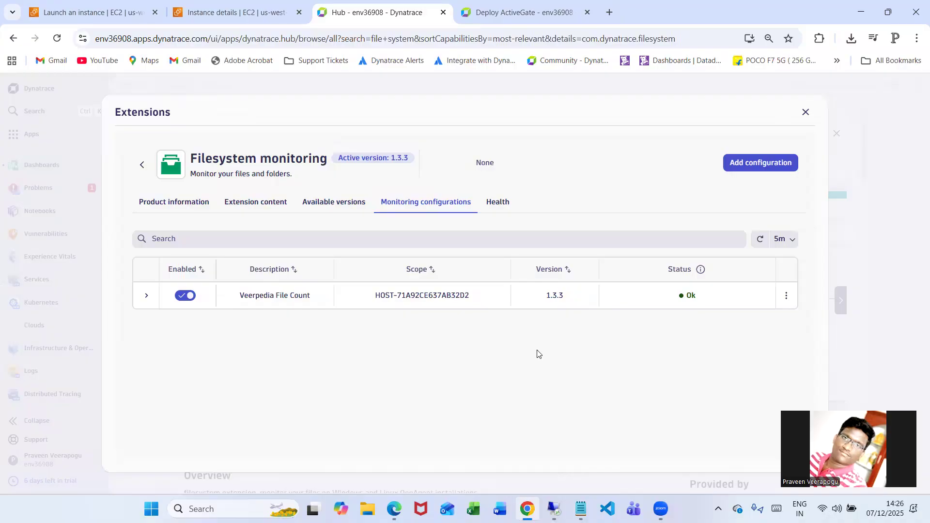
pyautogui.click(546, 364)
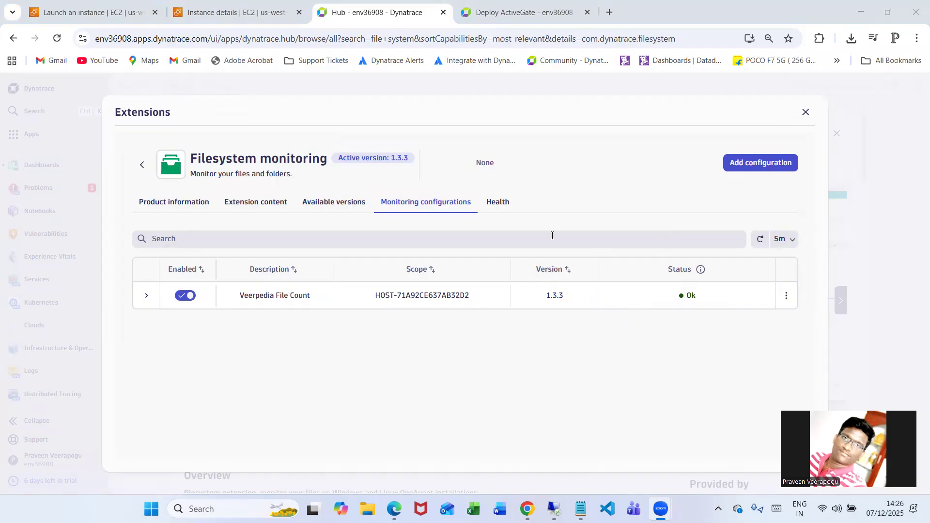
# Reload the page and reopen the configurations of the Filesystem monitoring extension
pyautogui.click(62, 40)
pyautogui.click(62, 41)
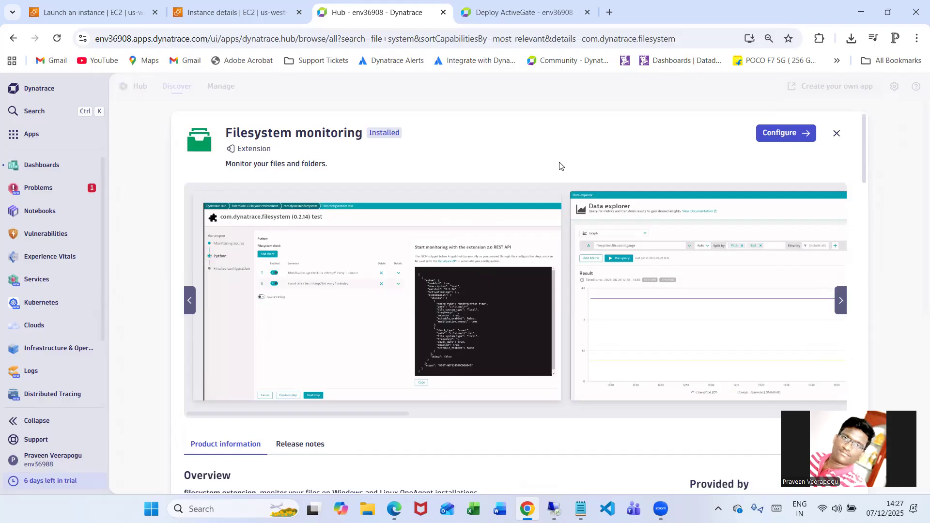
pyautogui.click(784, 136)
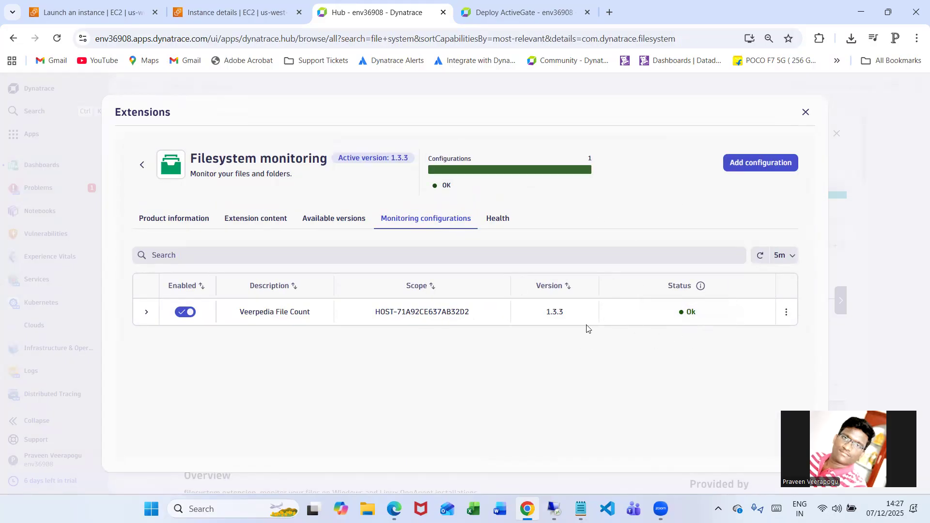
# Review the extension's health charts for monitoring configurations status and endpoints, and close the extension details
pyautogui.click(500, 221)
pyautogui.scroll(-6, 587, 210)
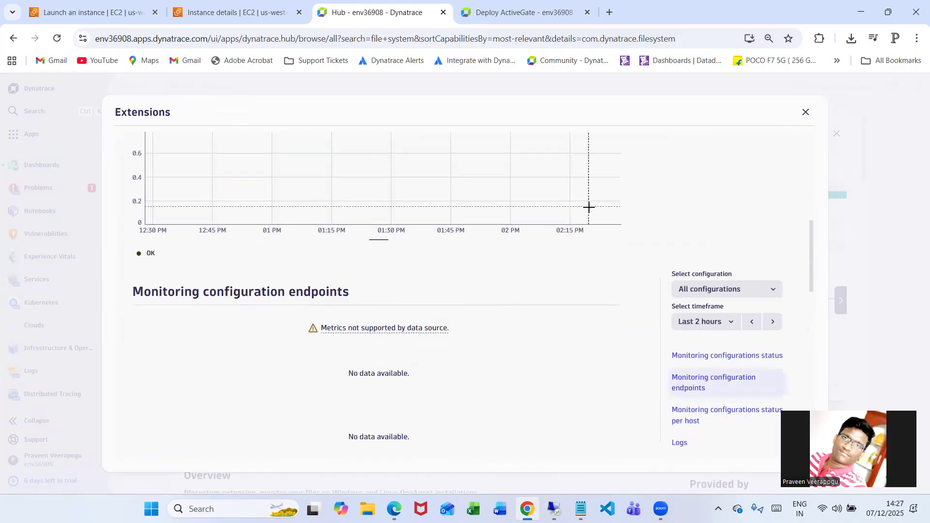
pyautogui.scroll(2, 606, 296)
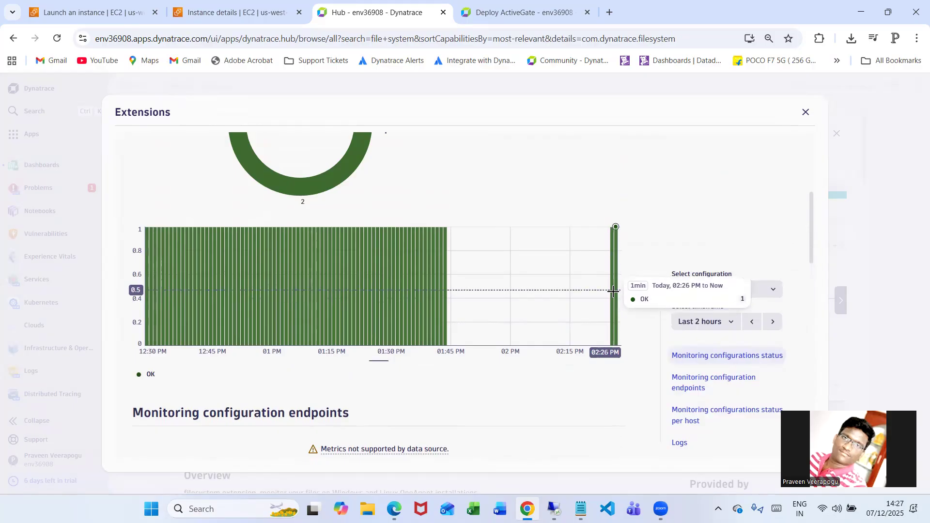
pyautogui.scroll(5, 540, 318)
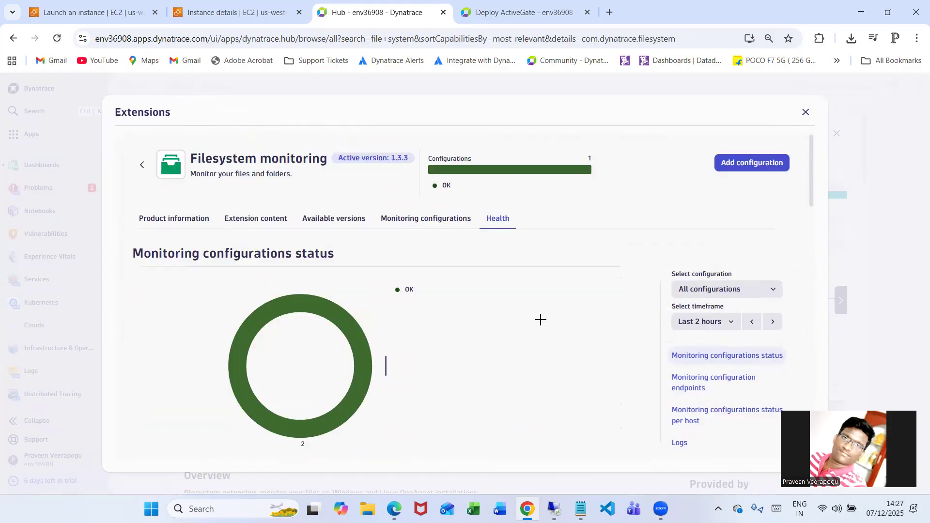
pyautogui.click(806, 113)
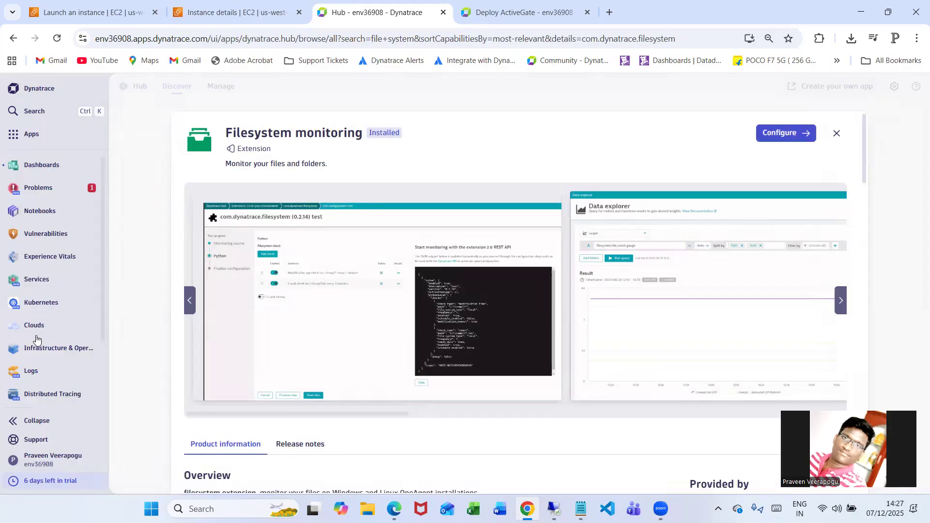
# Search Dynatrace for "data" and open Data Explorer Classic in a new browser tab
pyautogui.click(65, 112)
pyautogui.write('data')
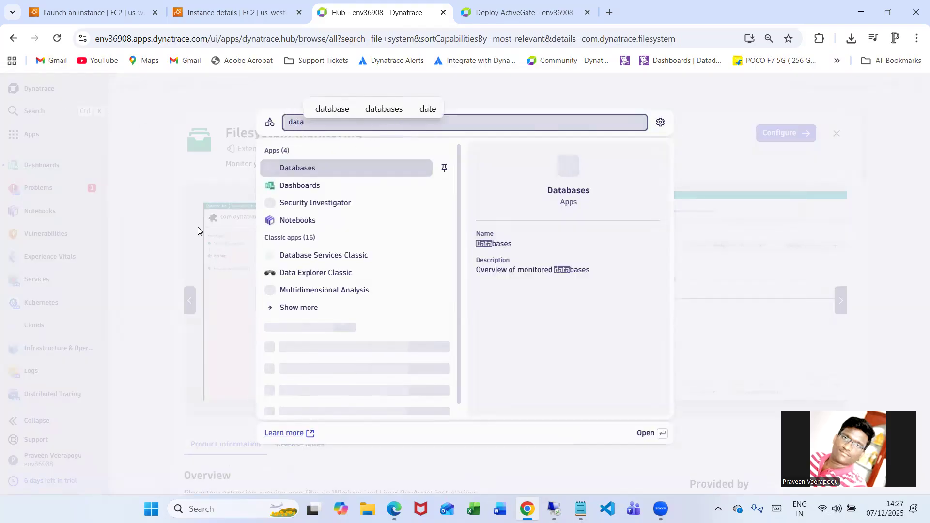
pyautogui.middleClick(322, 273)
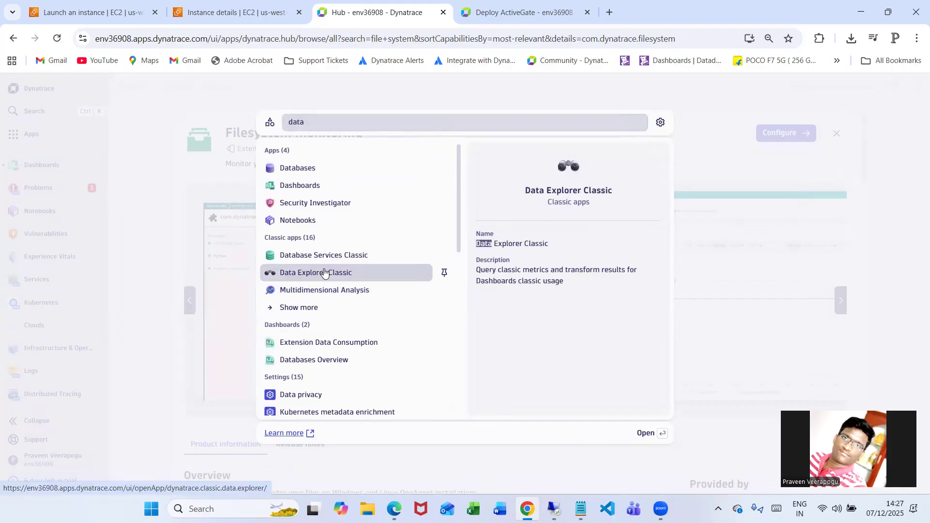
pyautogui.click(636, 19)
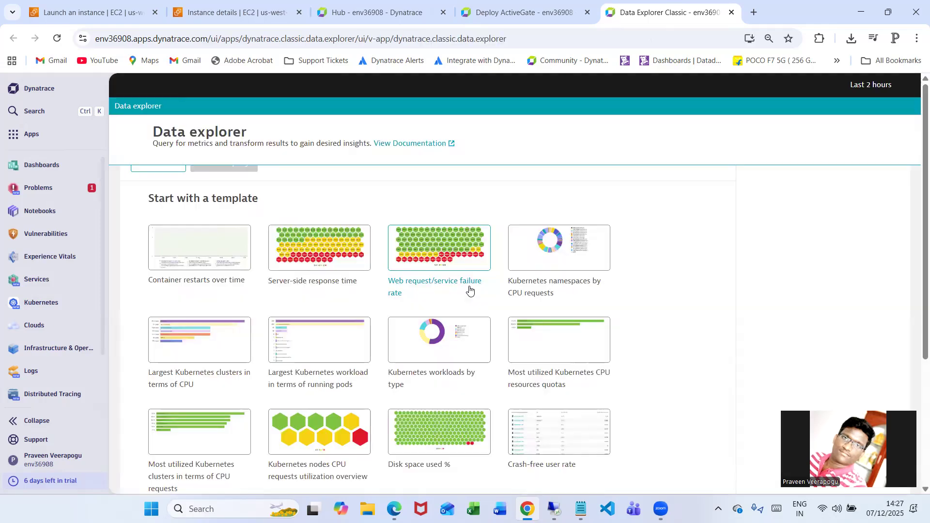
# Find the metric filesystem.file_count.gauge by searching for "file system", and select it with Auto aggregation
pyautogui.click(297, 228)
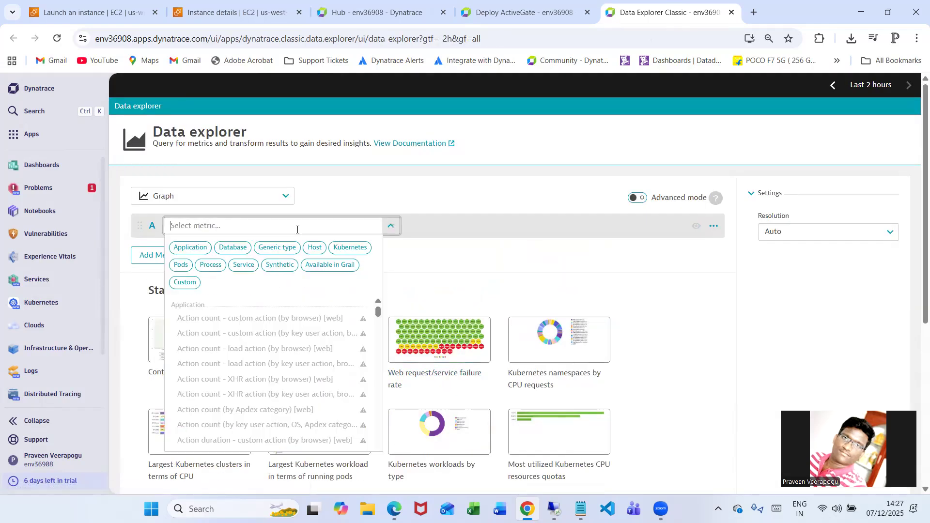
pyautogui.write('file')
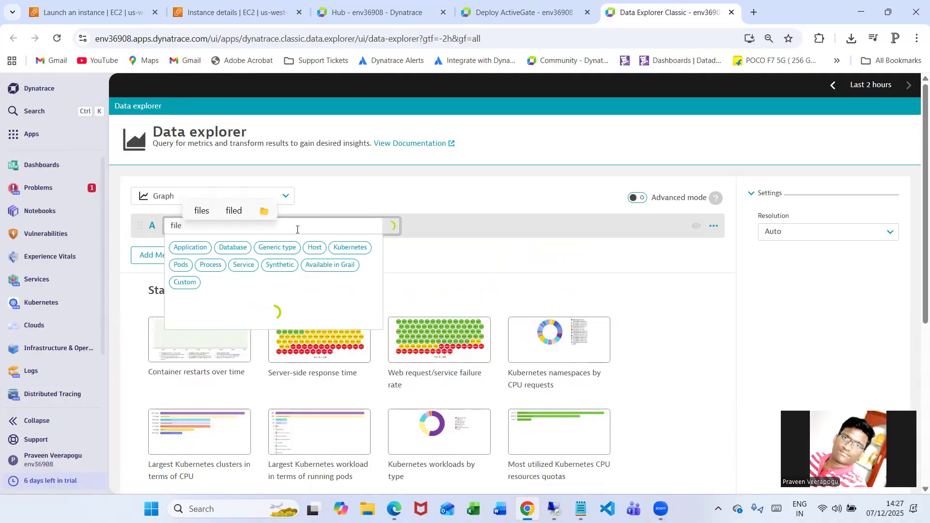
pyautogui.write(' system')
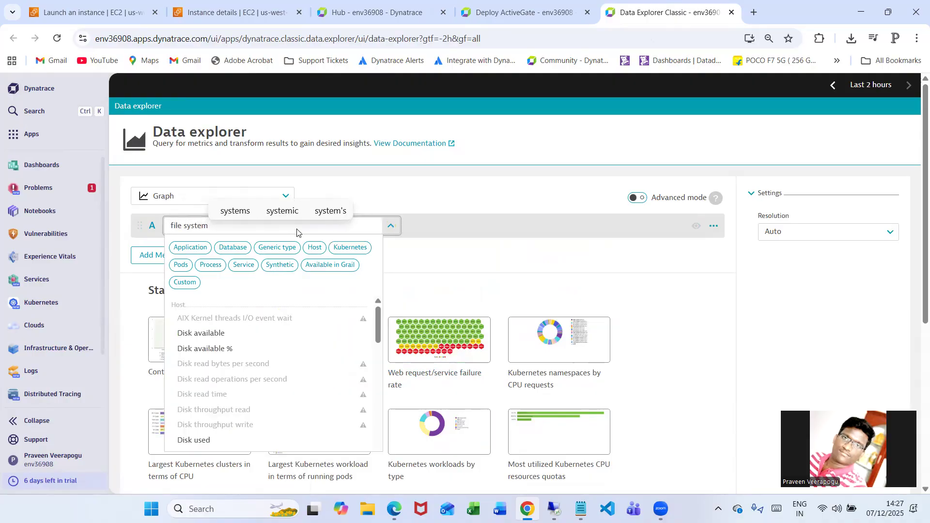
pyautogui.scroll(-3, 225, 363)
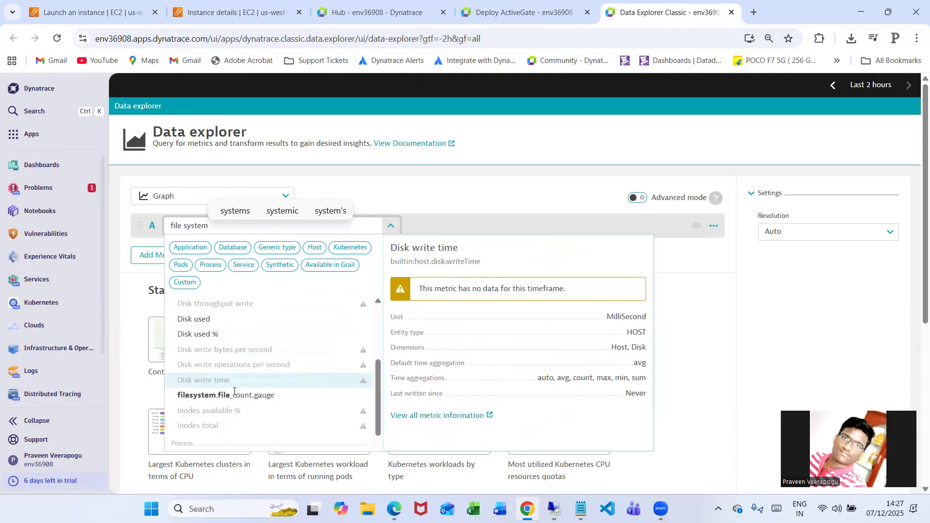
pyautogui.click(261, 396)
pyautogui.click(422, 233)
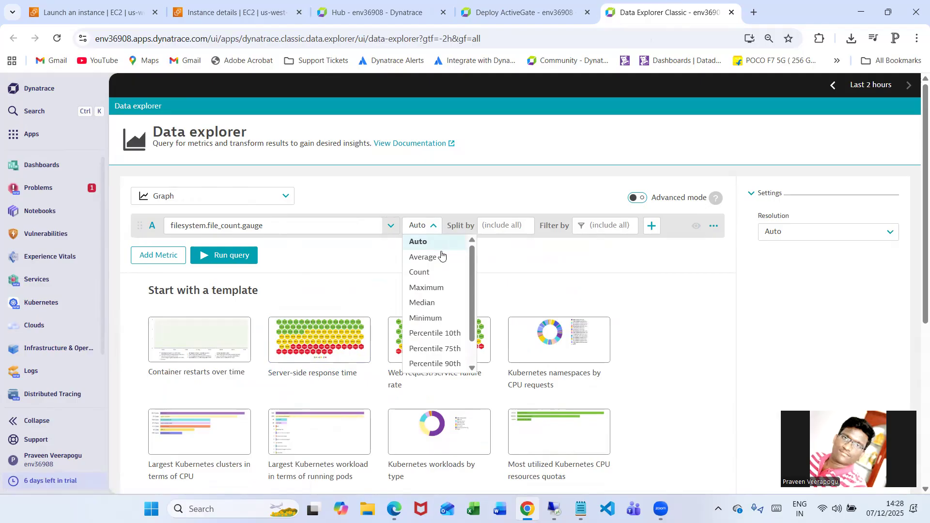
pyautogui.click(424, 240)
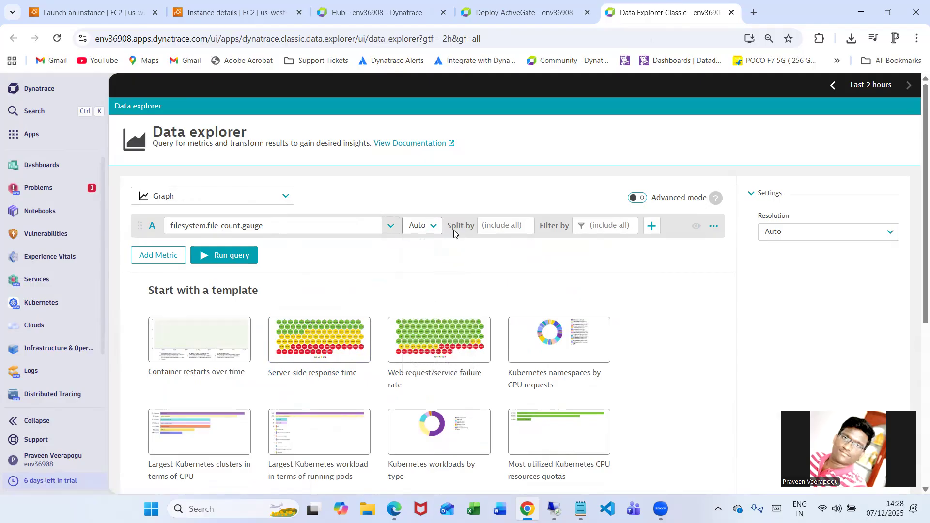
# Split the file count metric by Host and Path
pyautogui.click(504, 226)
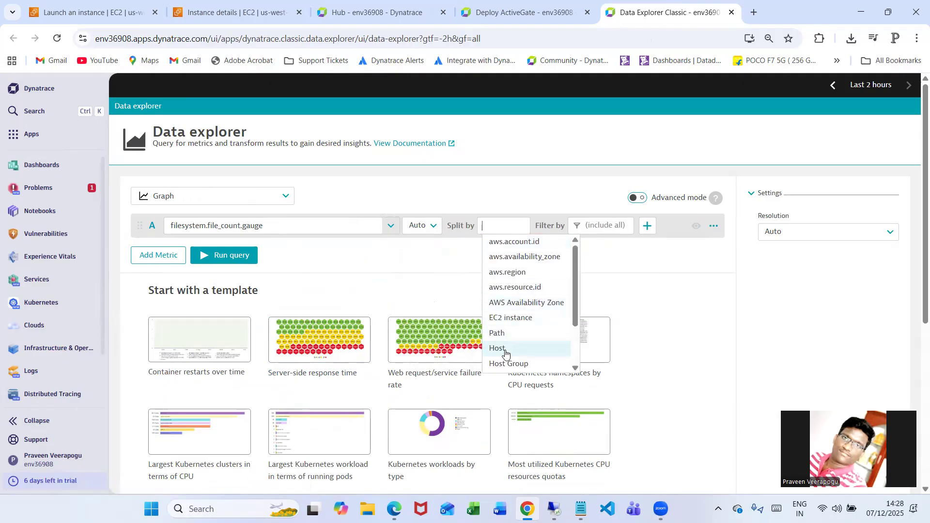
pyautogui.click(506, 354)
pyautogui.click(543, 333)
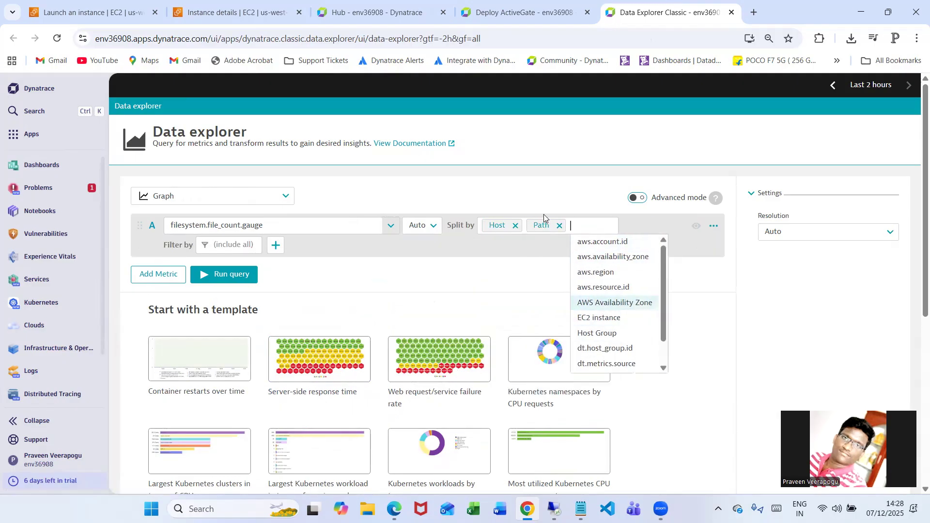
# Filter the metric by path name C:\praveenstats/*, checking the folder path on the remote instance, and run the query
pyautogui.click(233, 246)
pyautogui.click(240, 353)
pyautogui.click(290, 261)
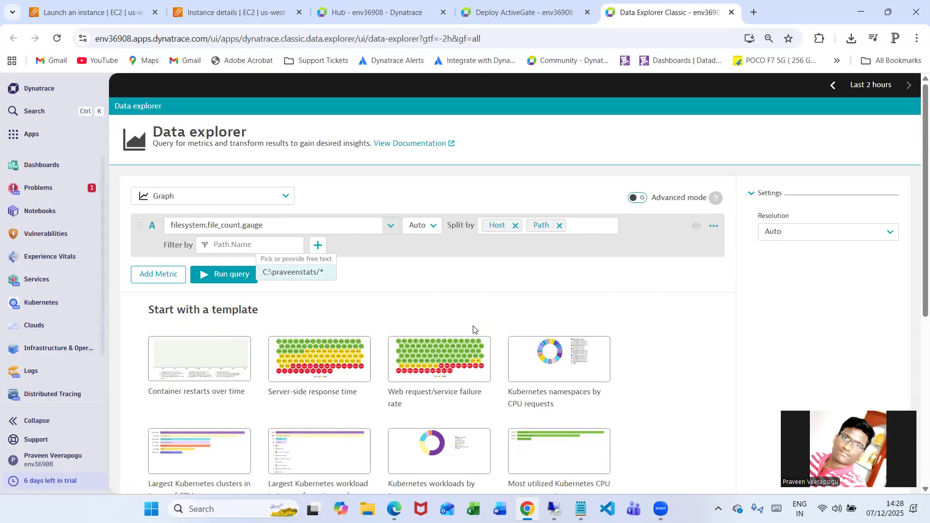
pyautogui.click(555, 509)
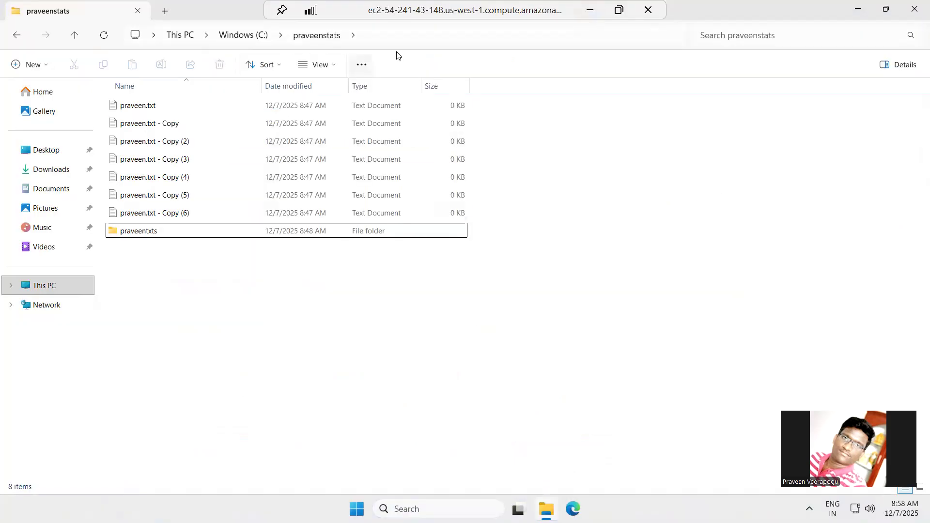
pyautogui.click(398, 35)
pyautogui.click(398, 35)
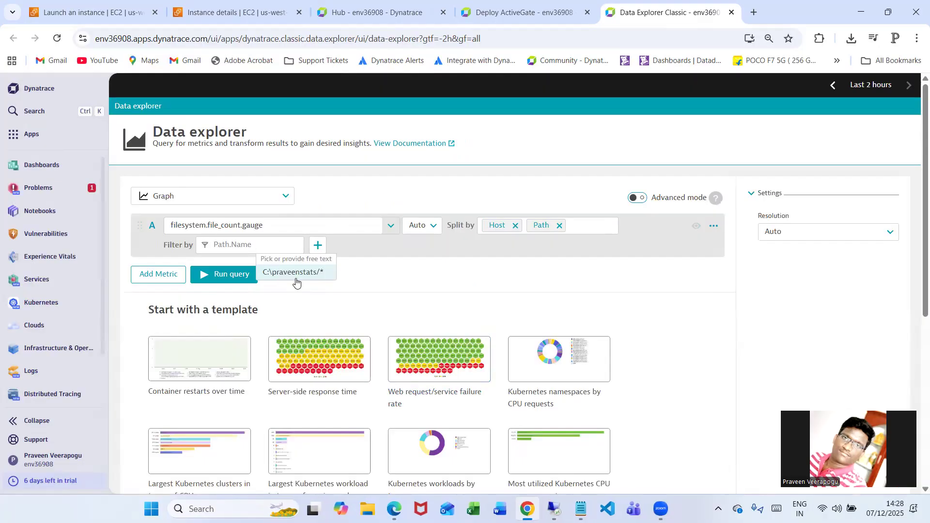
pyautogui.click(297, 276)
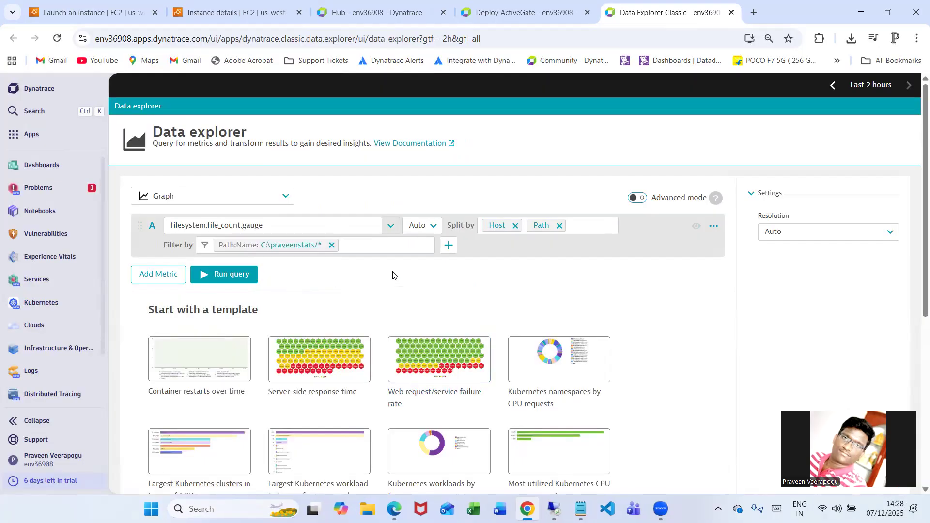
pyautogui.click(249, 283)
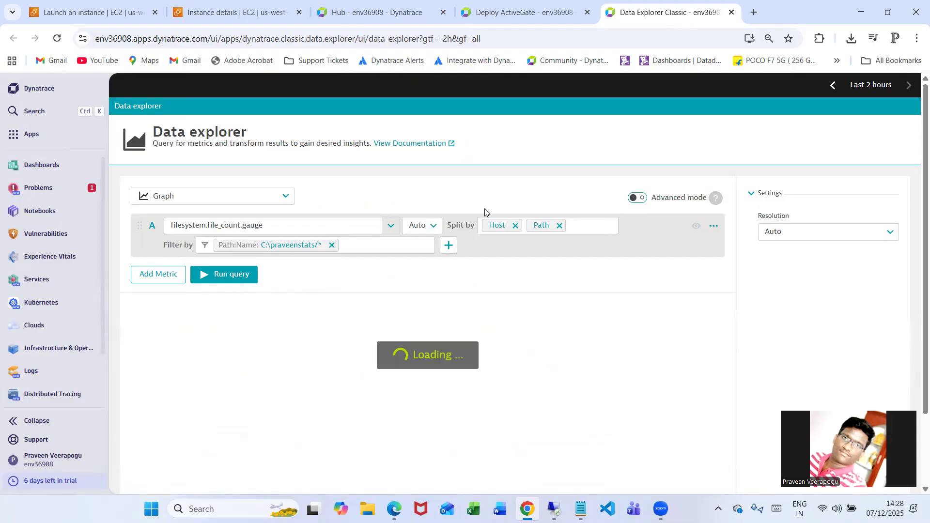
pyautogui.scroll(-2, 719, 379)
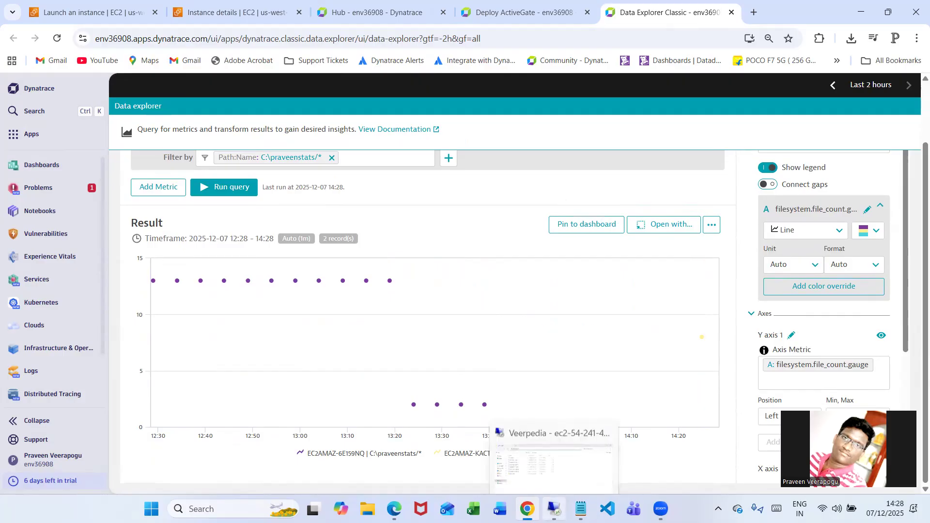
# Select all items in the remote C:\praveenstats folder to compare their number with the chart, and rerun the file count query
pyautogui.click(554, 508)
pyautogui.click(193, 104)
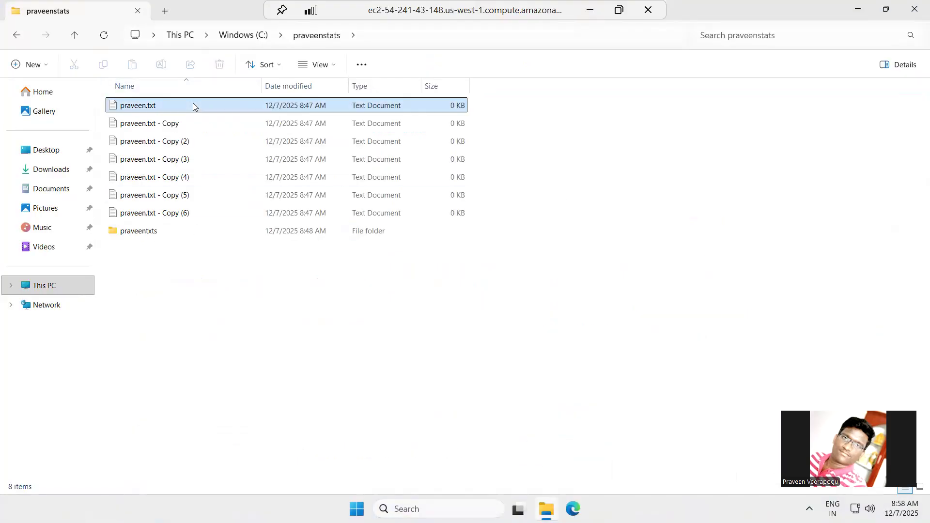
pyautogui.hotkey('shift', 'Down')
pyautogui.hotkey('shift', 'Down')
pyautogui.hotkey('shift', 'Down')
pyautogui.hotkey('shift', 'Down')
pyautogui.hotkey('shift', 'Down')
pyautogui.hotkey('shift', 'Down')
pyautogui.hotkey('shift', 'Down')
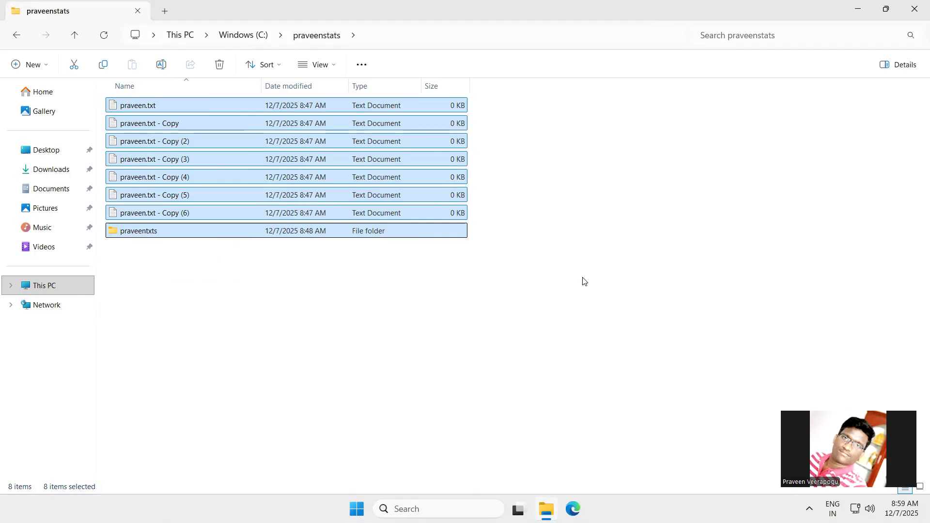
pyautogui.click(590, 10)
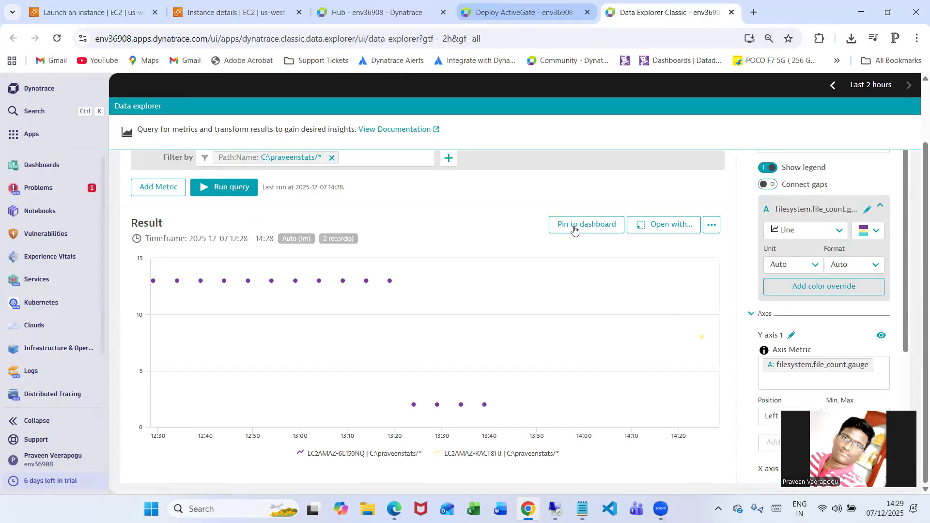
pyautogui.click(238, 188)
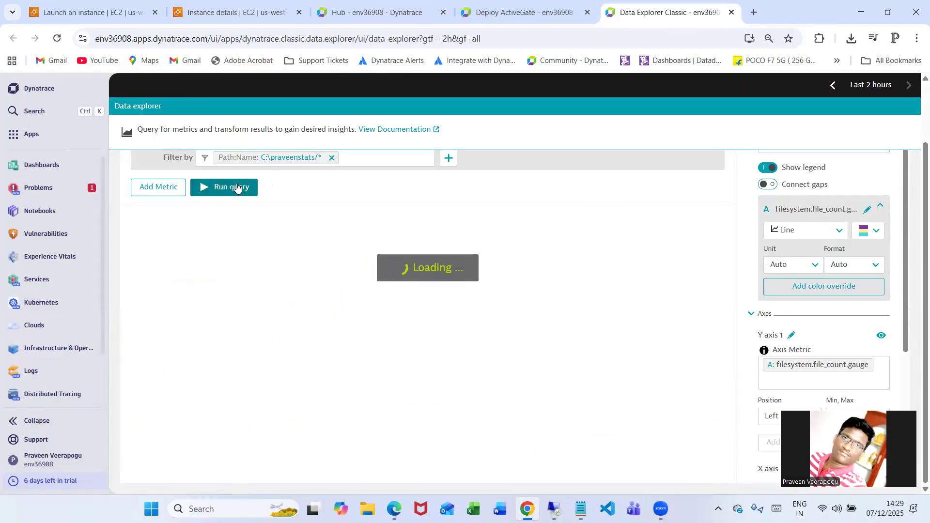
pyautogui.moveTo(696, 344)
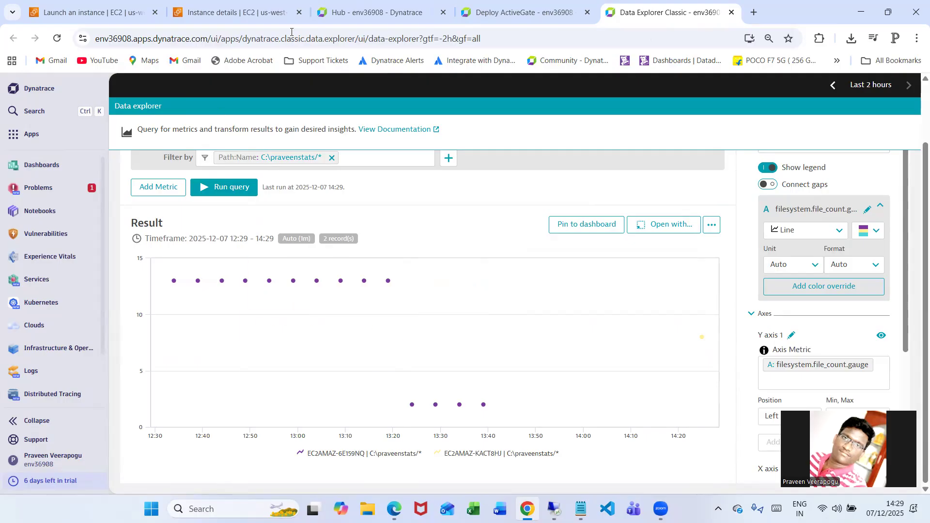
# Switch back to the Hub, recheck the Filesystem monitoring configurations list, and close the extension details
pyautogui.click(378, 12)
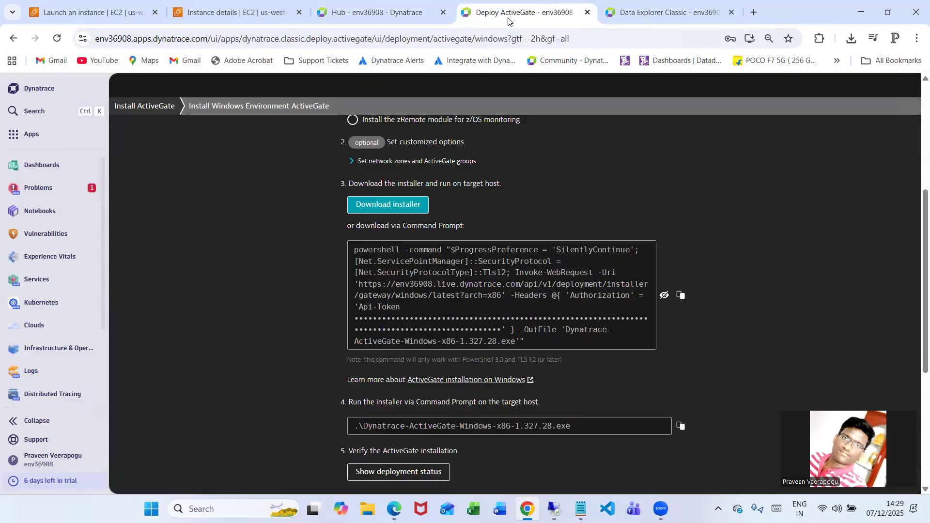
pyautogui.click(484, 13)
pyautogui.click(320, 22)
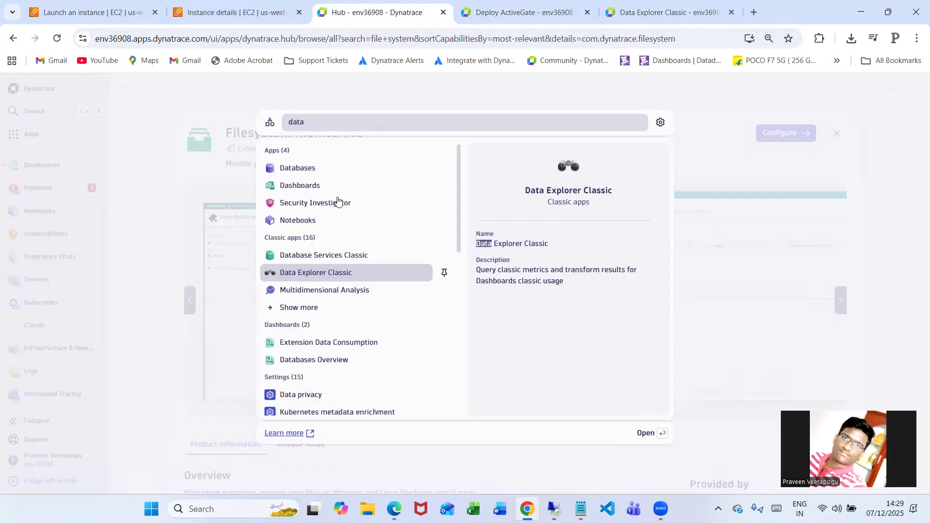
pyautogui.click(768, 173)
pyautogui.click(785, 133)
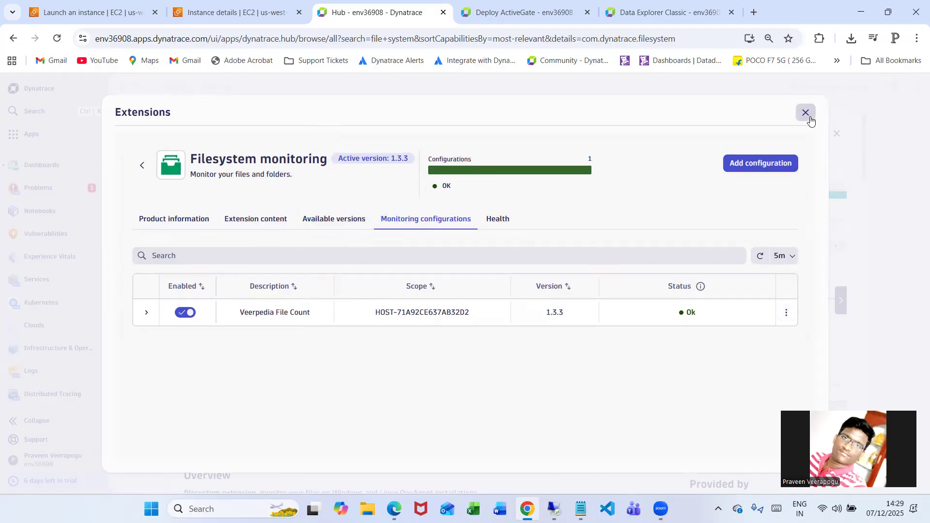
pyautogui.click(805, 113)
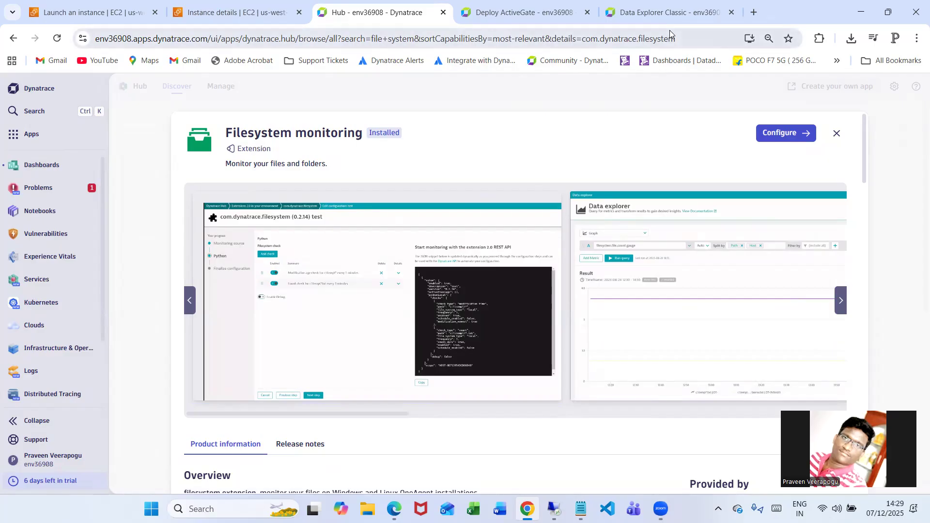
# Switch to Data Explorer, rerun the file count query, and select its entire metric selector in advanced mode for copying
pyautogui.click(669, 15)
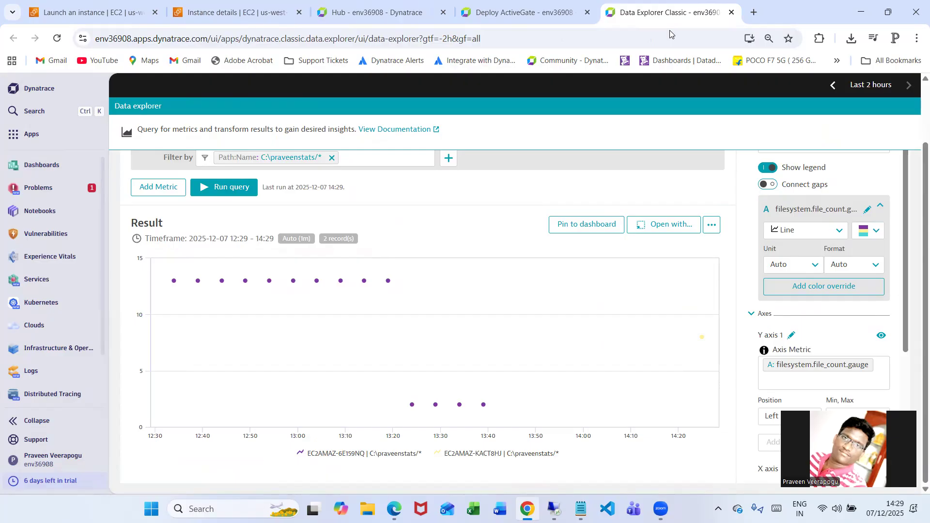
pyautogui.click(232, 186)
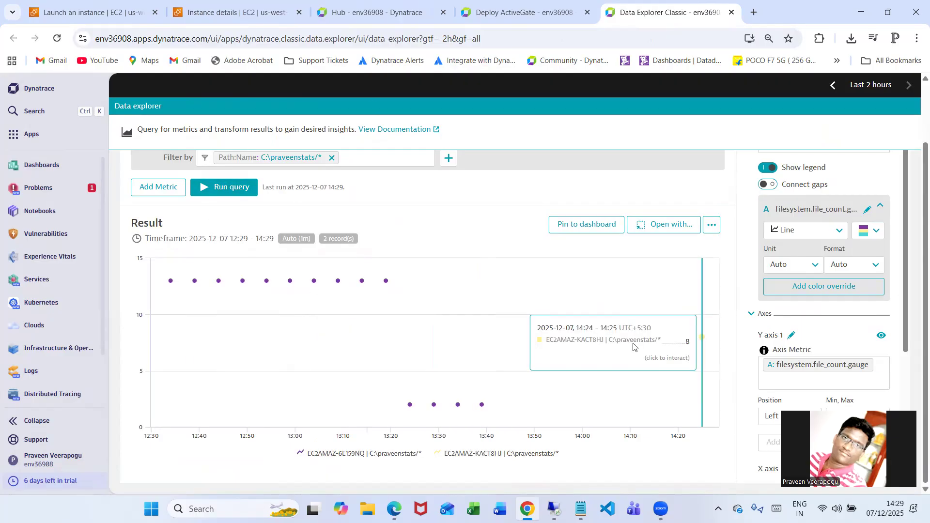
pyautogui.scroll(1, 385, 355)
pyautogui.scroll(2, 384, 355)
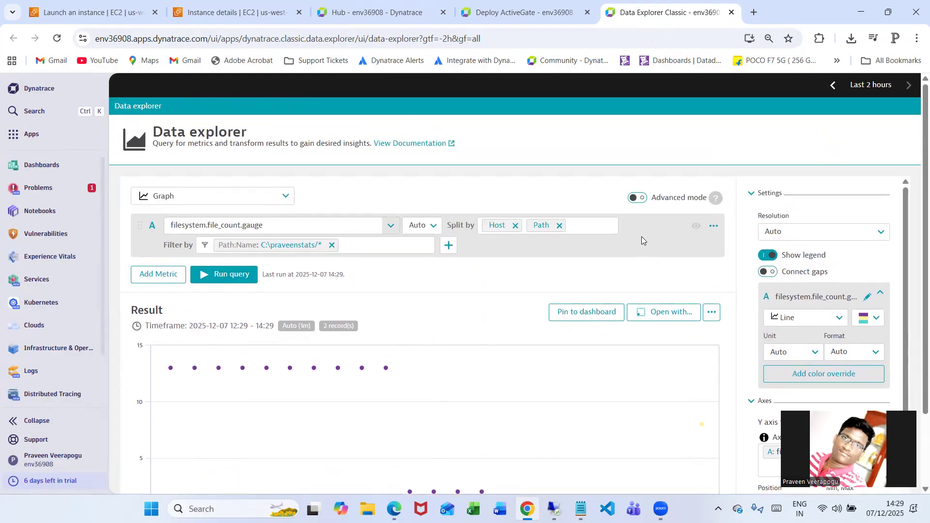
pyautogui.click(632, 199)
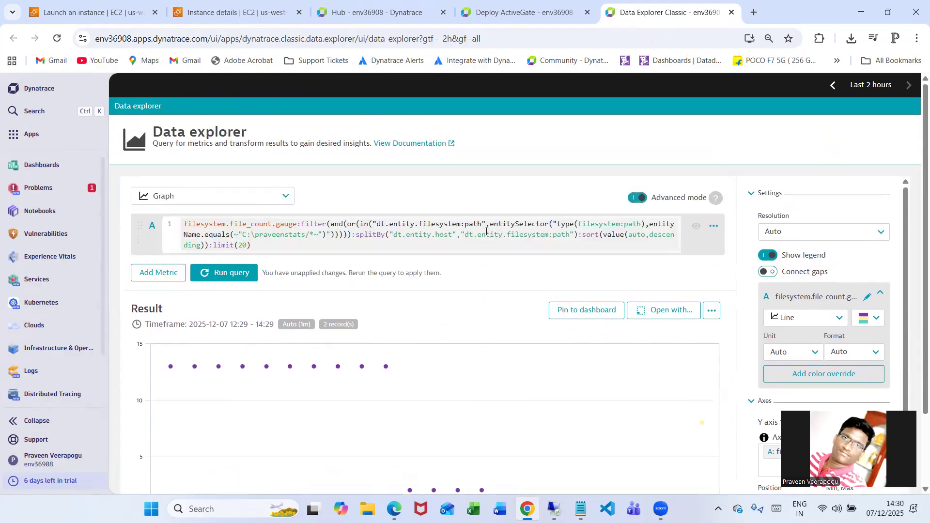
pyautogui.click(379, 242)
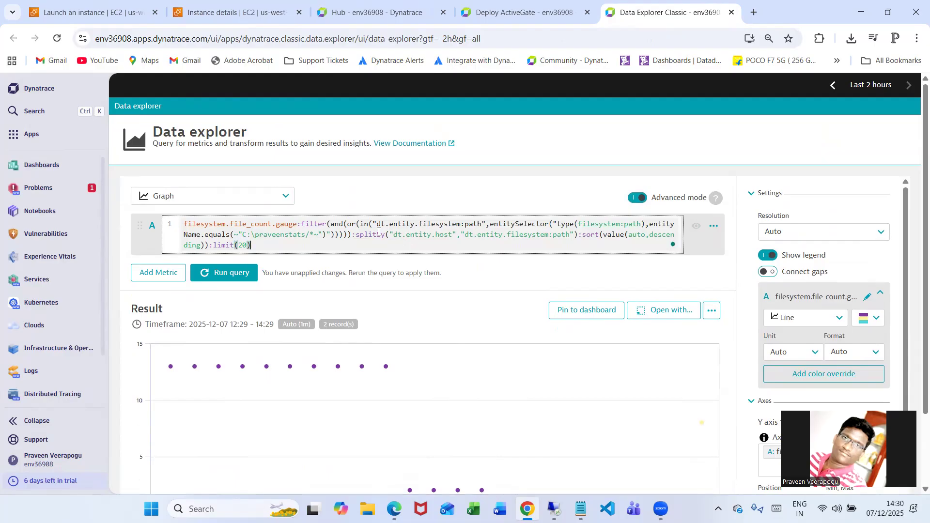
pyautogui.hotkey('ctrl', 'a')
# Search the environment for Settings Classic, open it, and go to the metric events under Anomaly detection
pyautogui.scroll(-1, 27, 222)
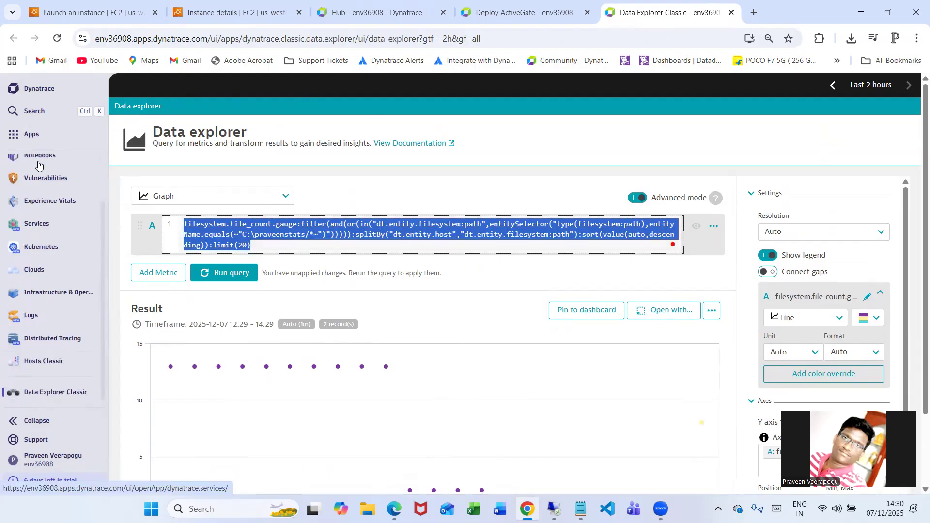
pyautogui.click(50, 111)
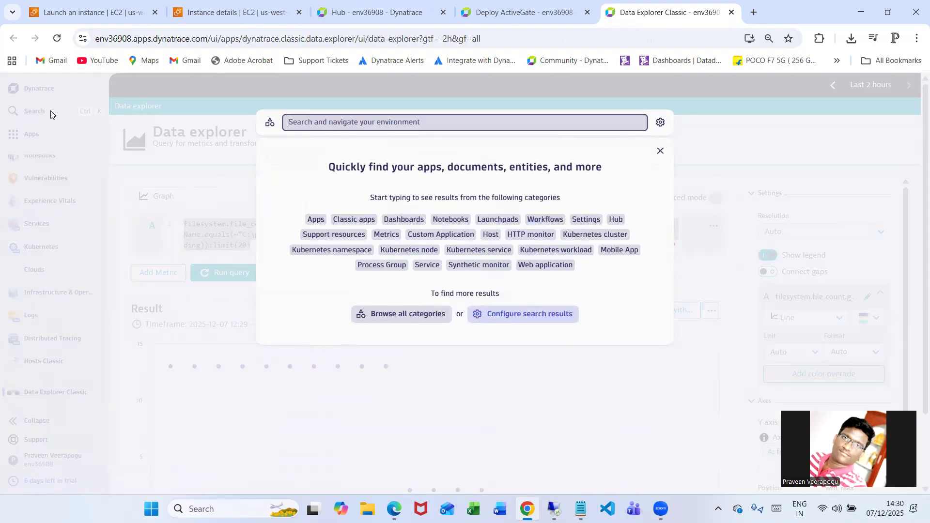
pyautogui.write('sett')
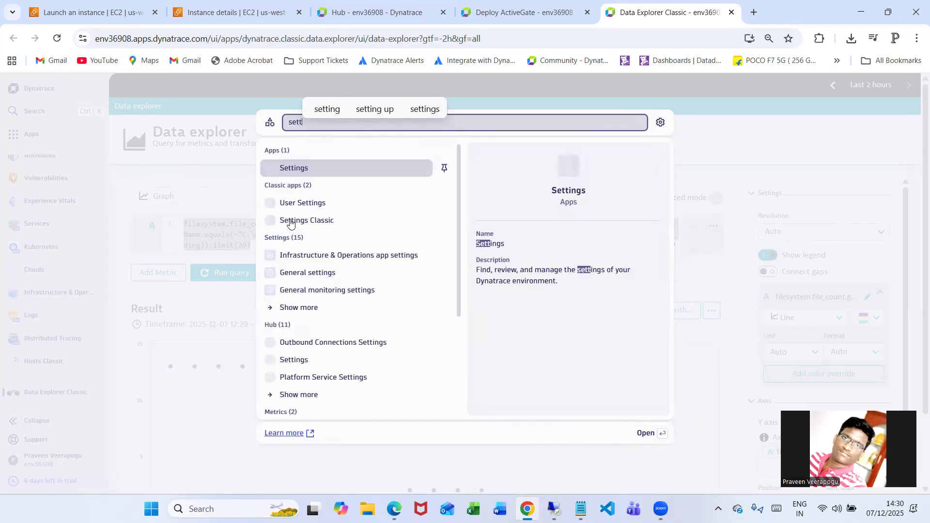
pyautogui.click(347, 217)
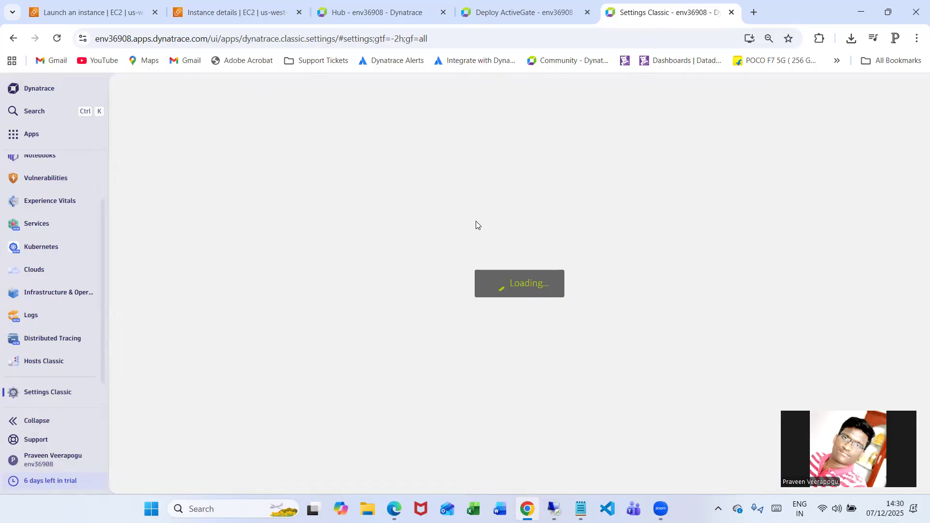
pyautogui.scroll(-10, 212, 296)
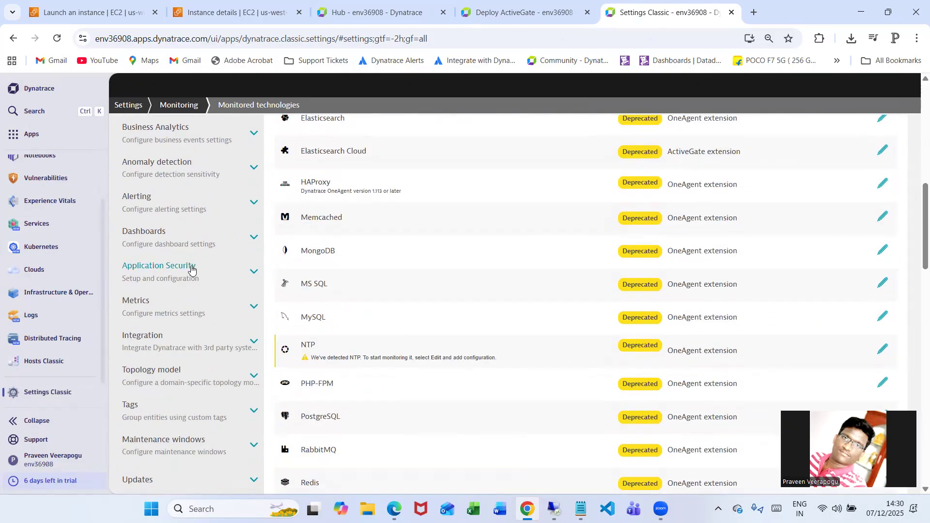
pyautogui.scroll(-5, 192, 271)
pyautogui.scroll(5, 225, 259)
pyautogui.click(237, 167)
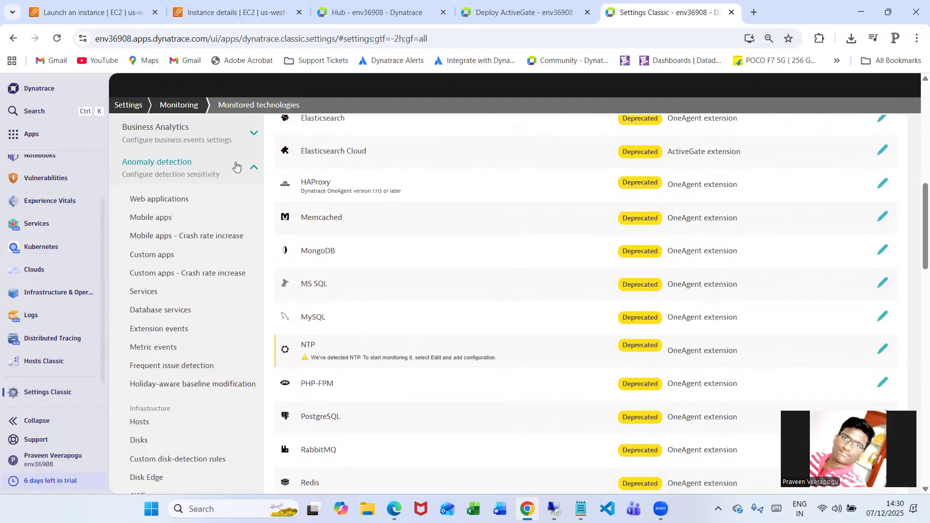
pyautogui.click(158, 349)
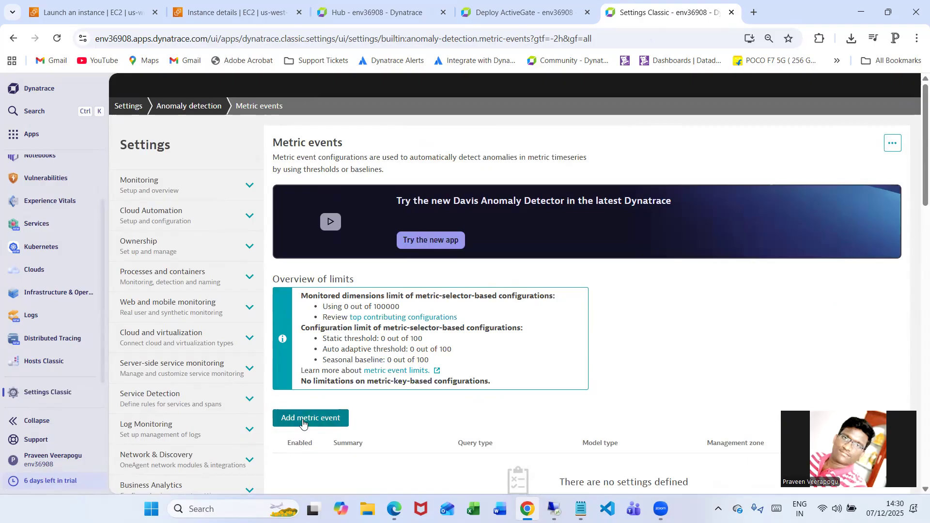
# Add a metric event with the query type Metric selector and paste the copied file count selector for C:\praveenstats/*
pyautogui.click(303, 420)
pyautogui.scroll(-2, 415, 299)
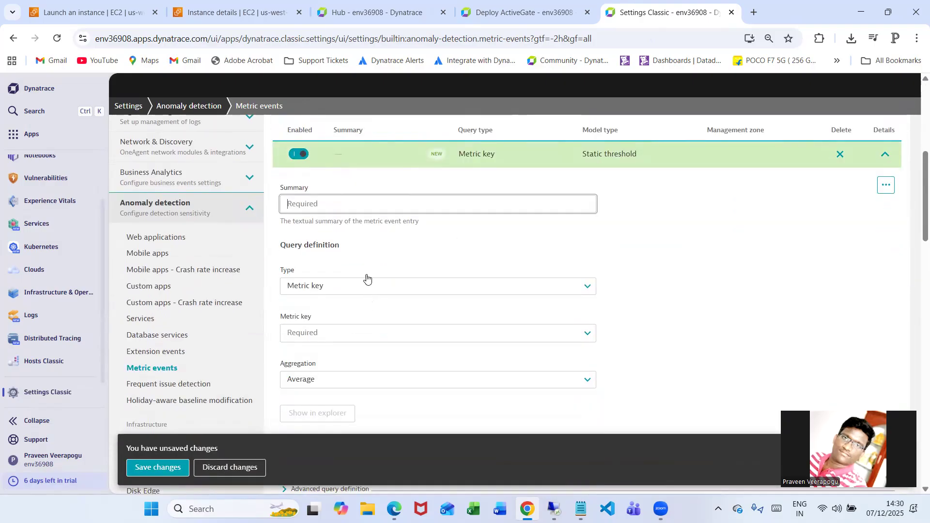
pyautogui.click(364, 287)
pyautogui.click(389, 319)
pyautogui.click(353, 332)
pyautogui.write('filesystem.file_count.gauge:filter(and(or(in("dt.entity.filesystem:path",entitySelector("type(filesystem:path),entityName.equals(~"C:\\praveen stats/*~")"))))):splitBy("dt.entity.host","dt.entity.filesystem:path"):sort(value(auto,descending)):limit(20)')
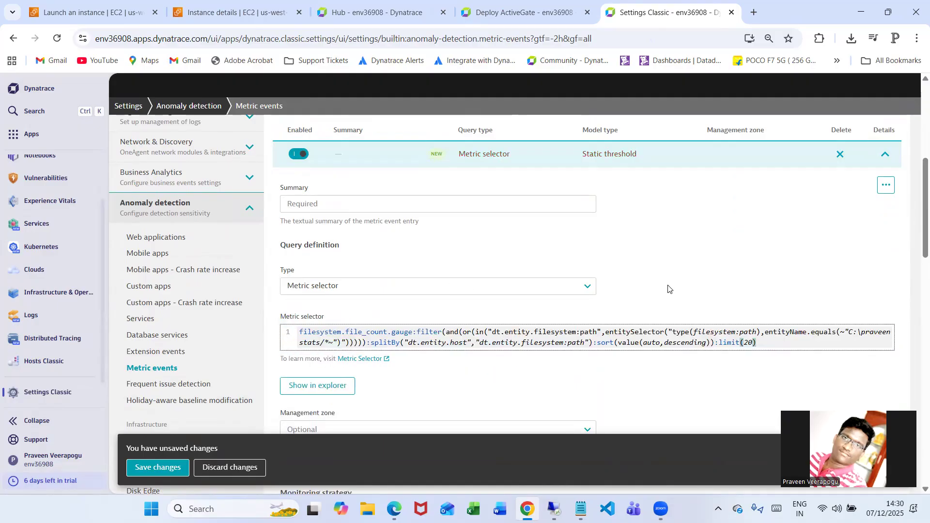
# Review the new metric event's static threshold, alert condition, advanced model properties and alert preview, and recheck its query definition
pyautogui.scroll(-5, 672, 290)
pyautogui.scroll(-2, 674, 290)
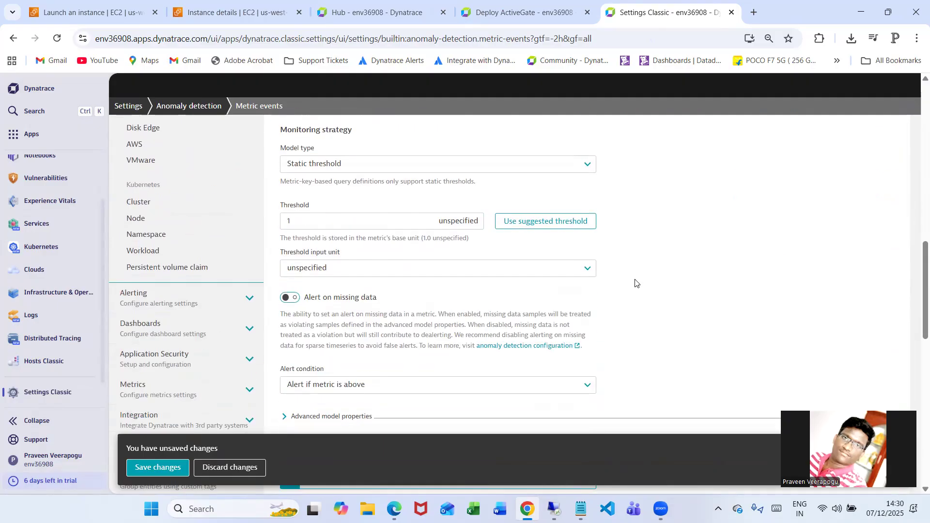
pyautogui.click(333, 217)
pyautogui.click(704, 247)
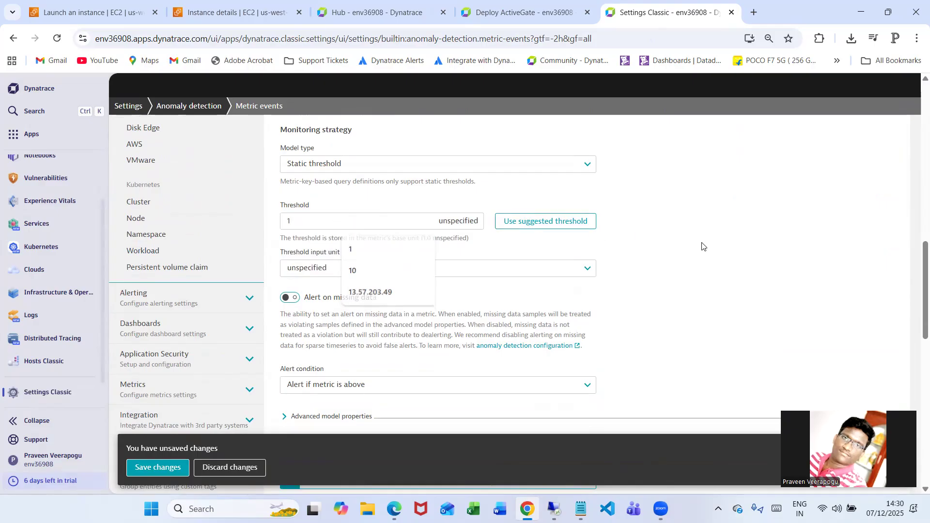
pyautogui.scroll(7, 687, 287)
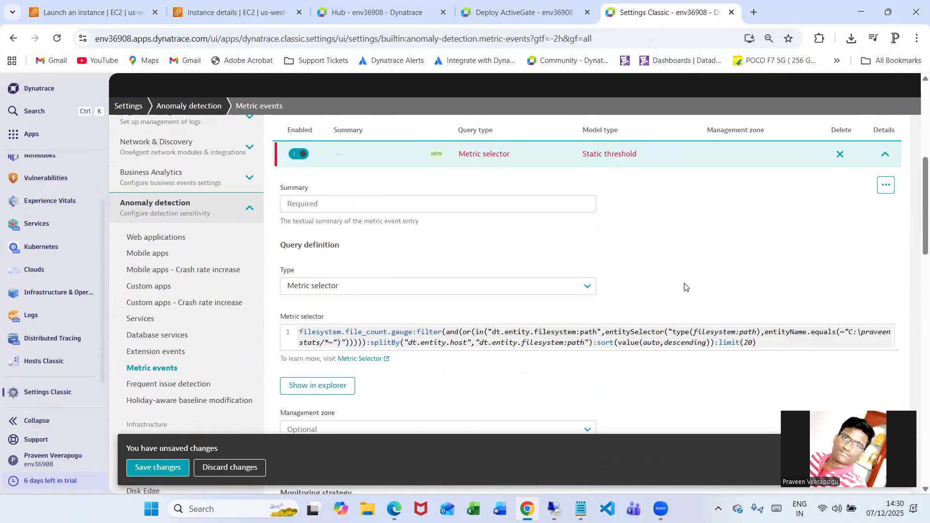
pyautogui.scroll(-7, 684, 287)
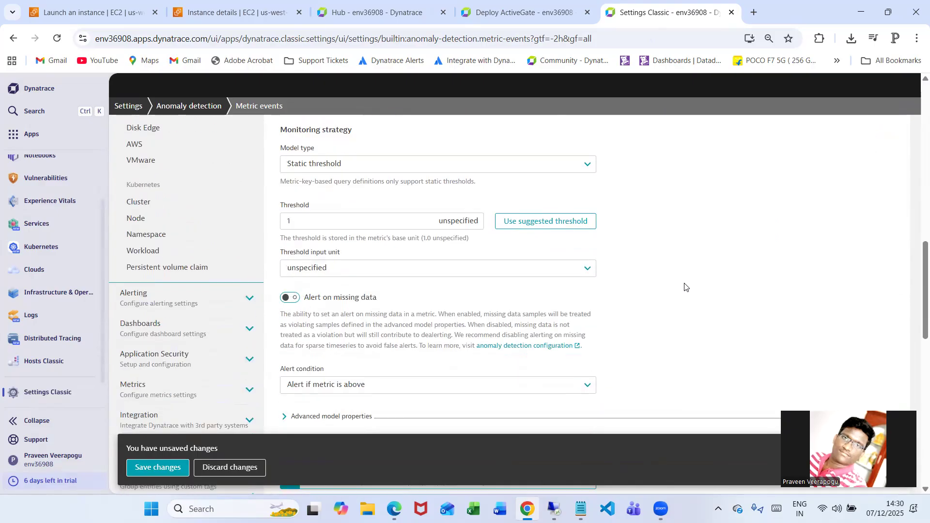
pyautogui.scroll(-2, 685, 287)
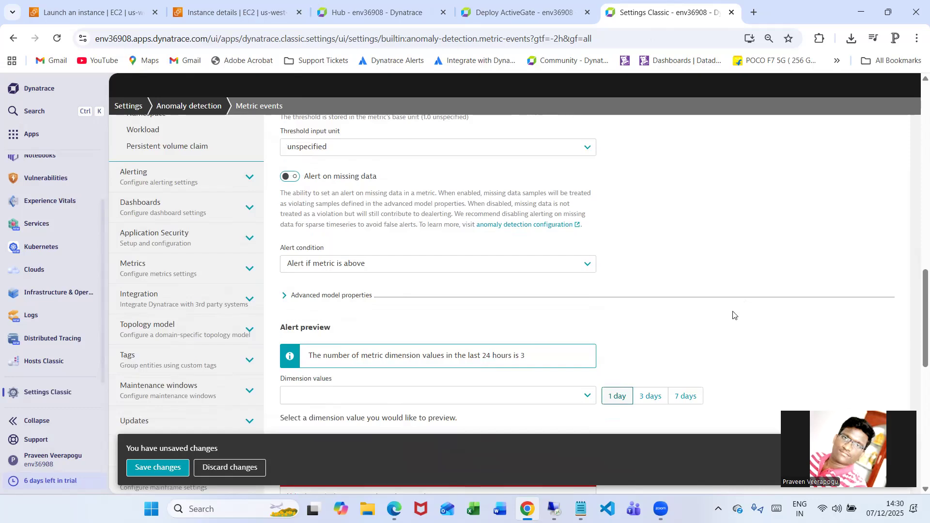
pyautogui.click(285, 296)
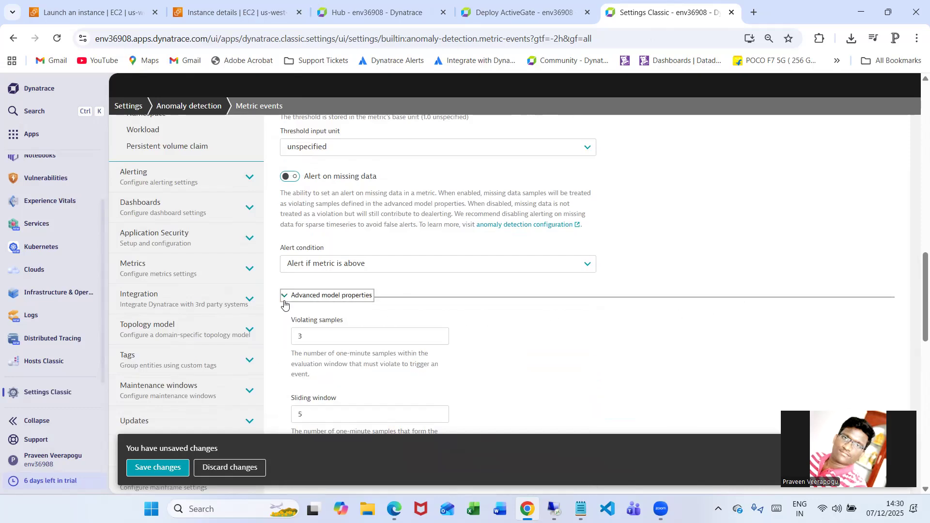
pyautogui.click(350, 297)
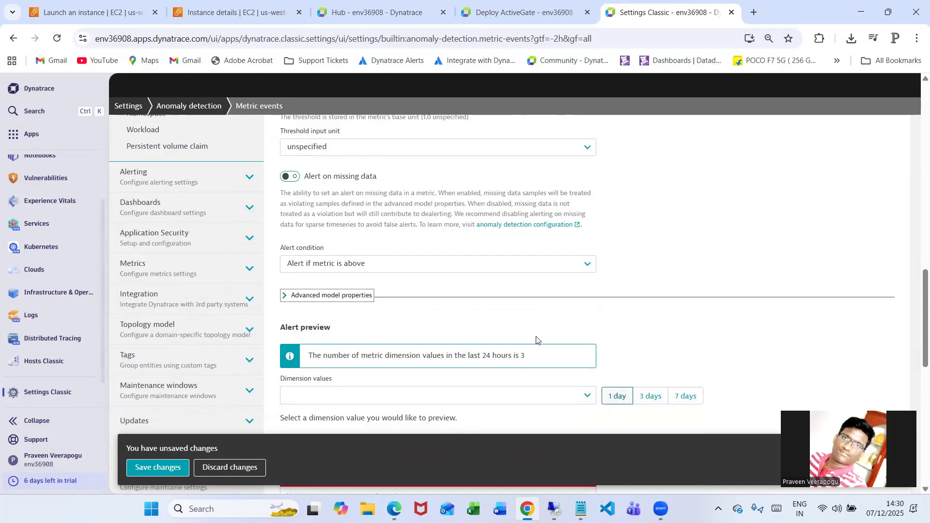
pyautogui.scroll(5, 761, 344)
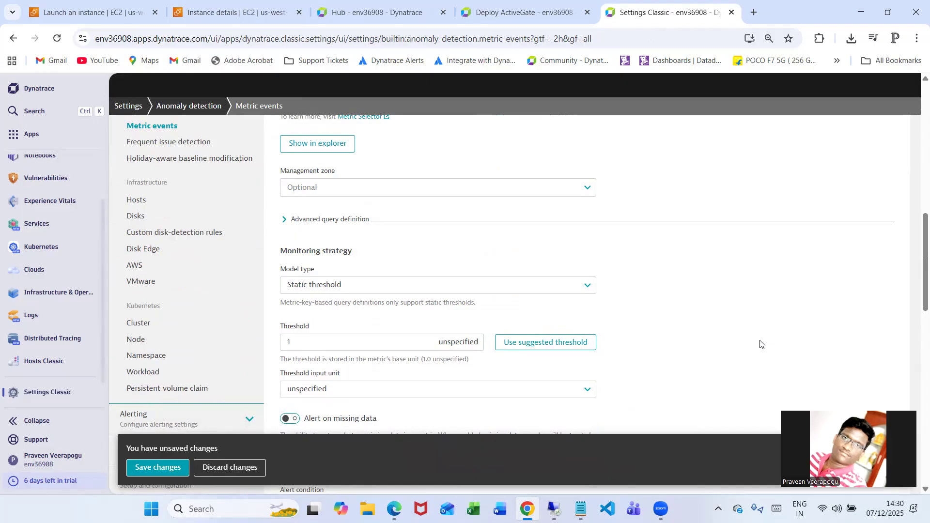
pyautogui.scroll(5, 761, 344)
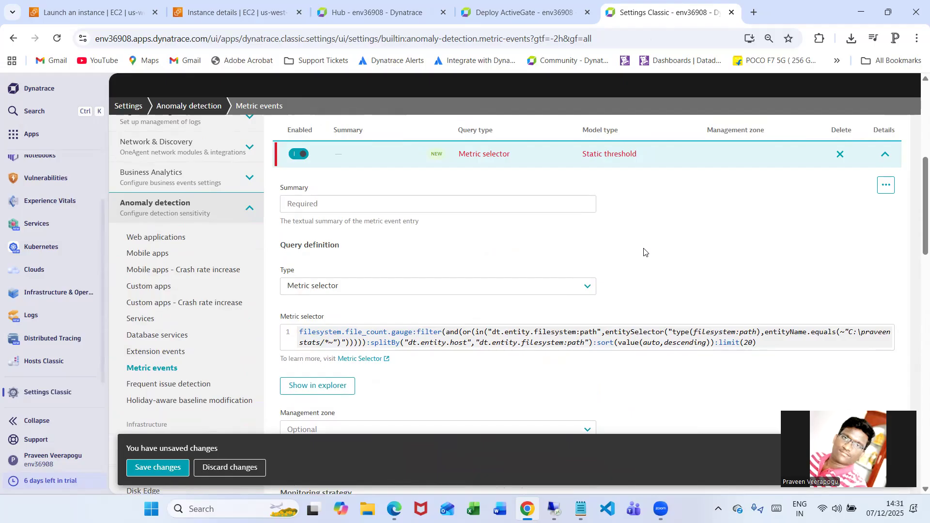
pyautogui.scroll(3, 644, 253)
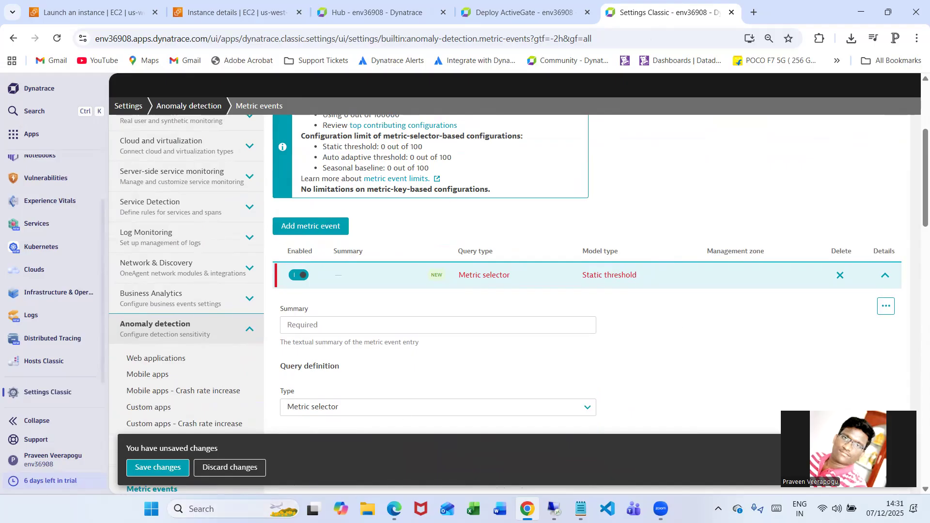
# Discard the unsaved metric event
pyautogui.click(252, 471)
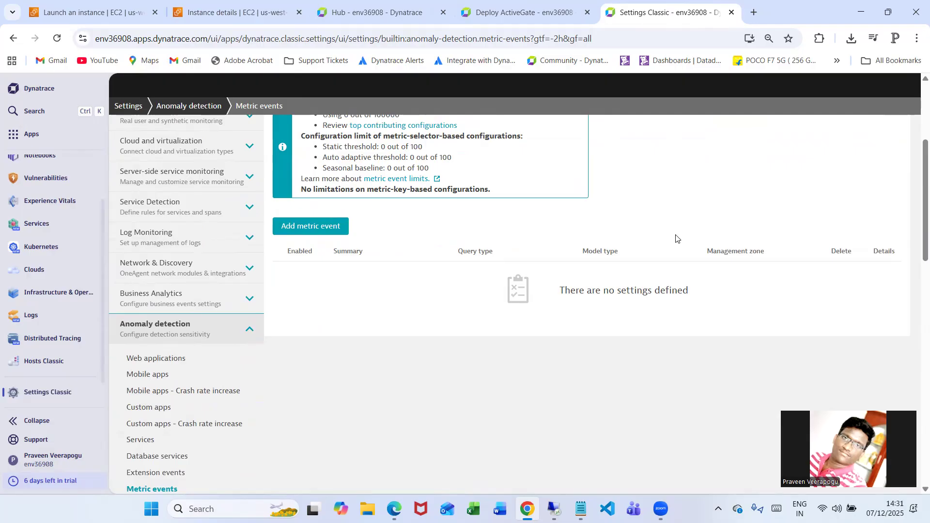
pyautogui.click(601, 123)
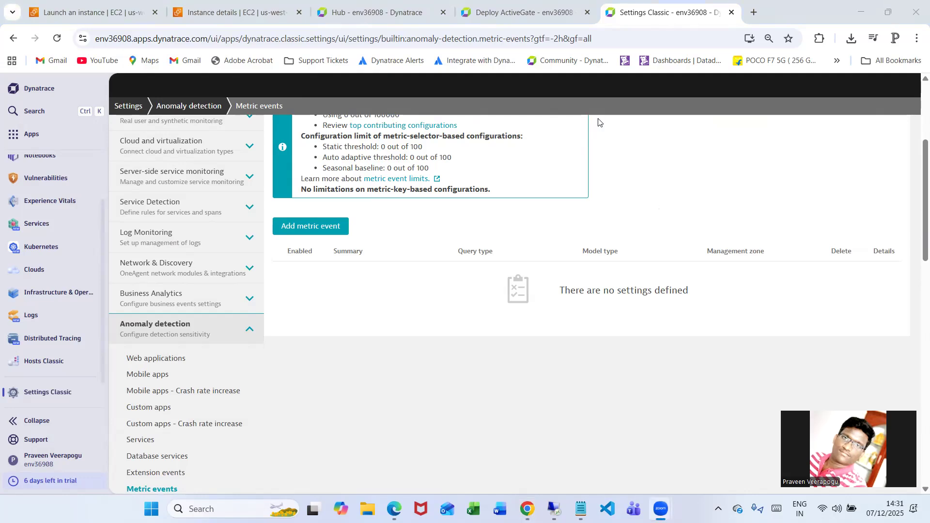